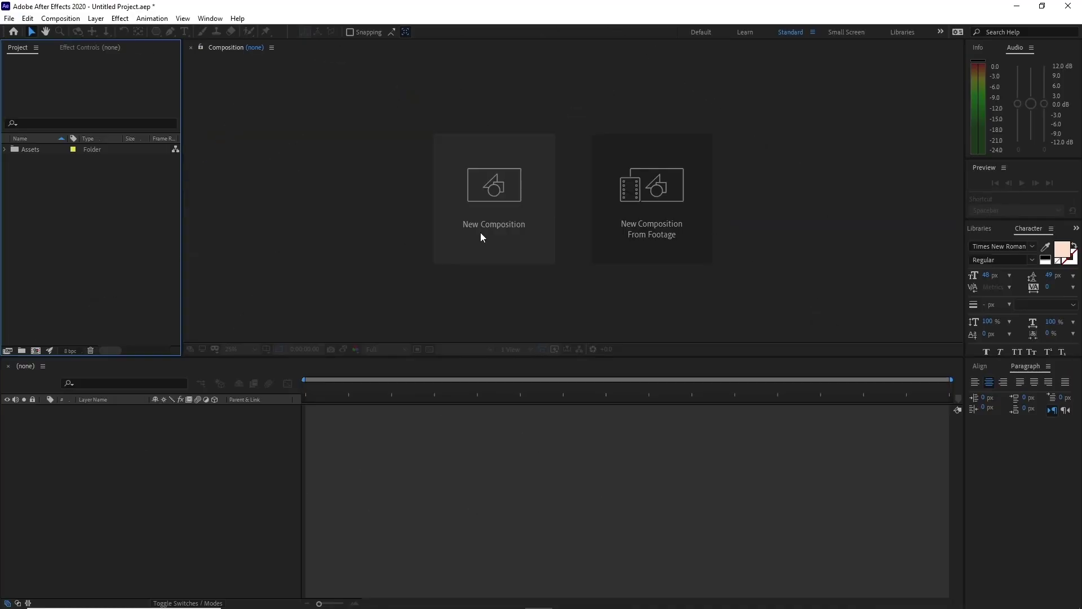
# Step: Create a new composition named 'Placeholder 1'
pyautogui.click(480, 233)
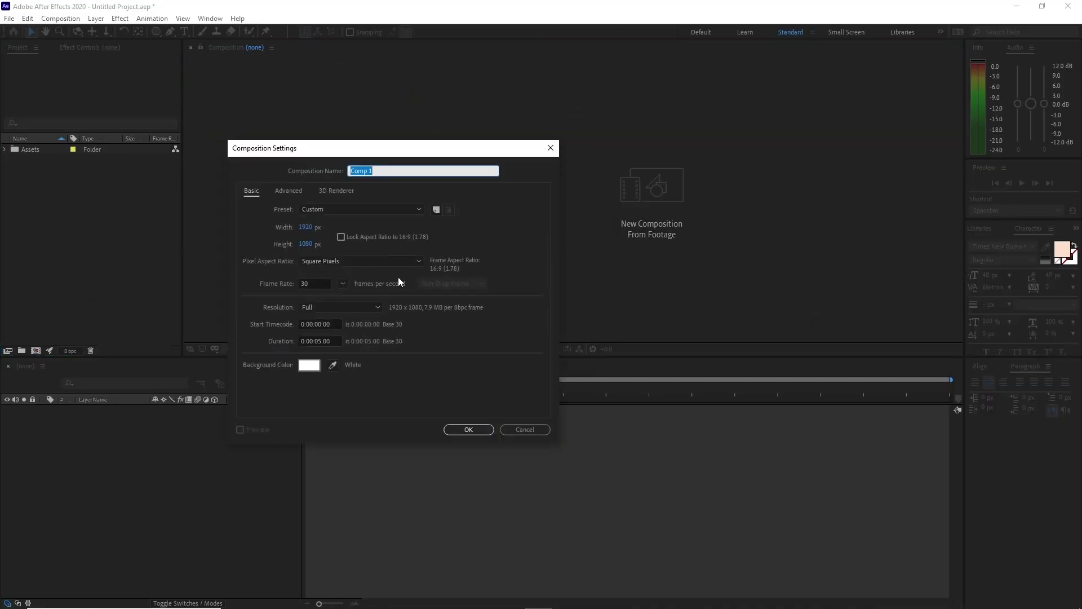
pyautogui.write('Pl')
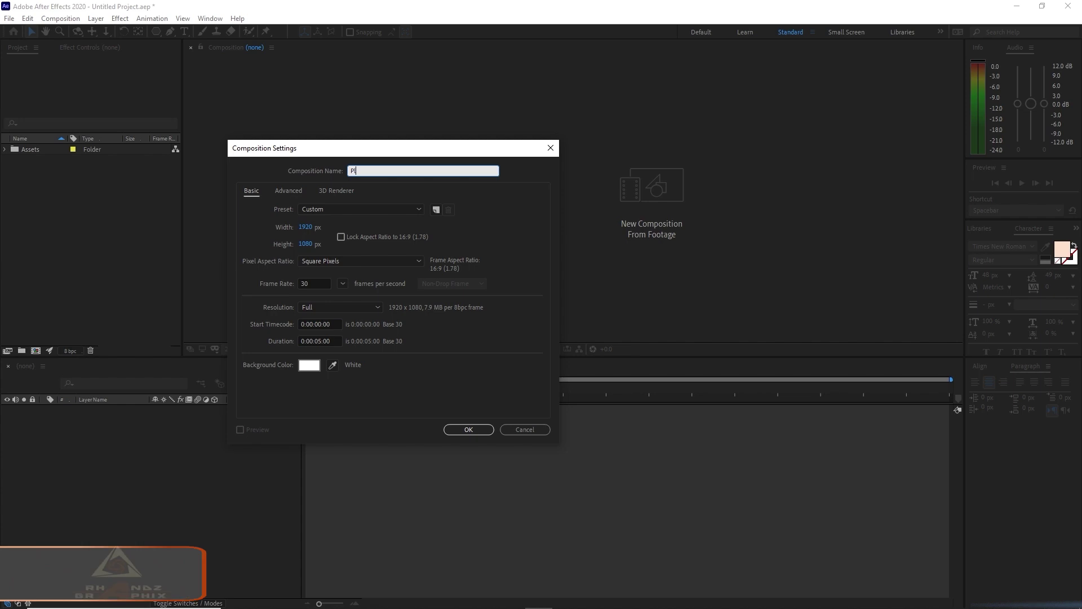
pyautogui.write('aceholde')
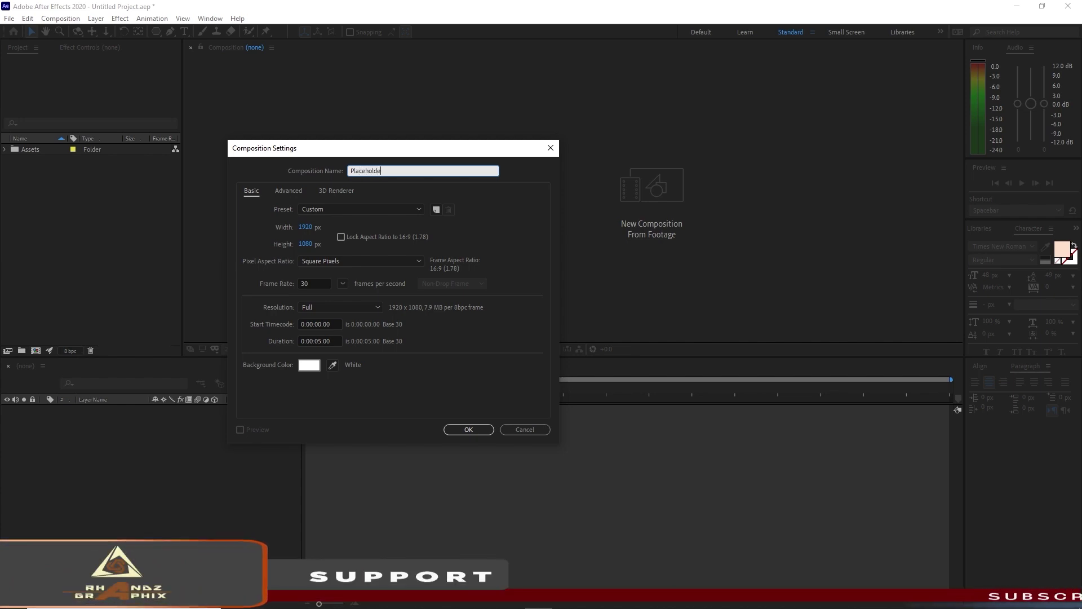
pyautogui.write('r 1')
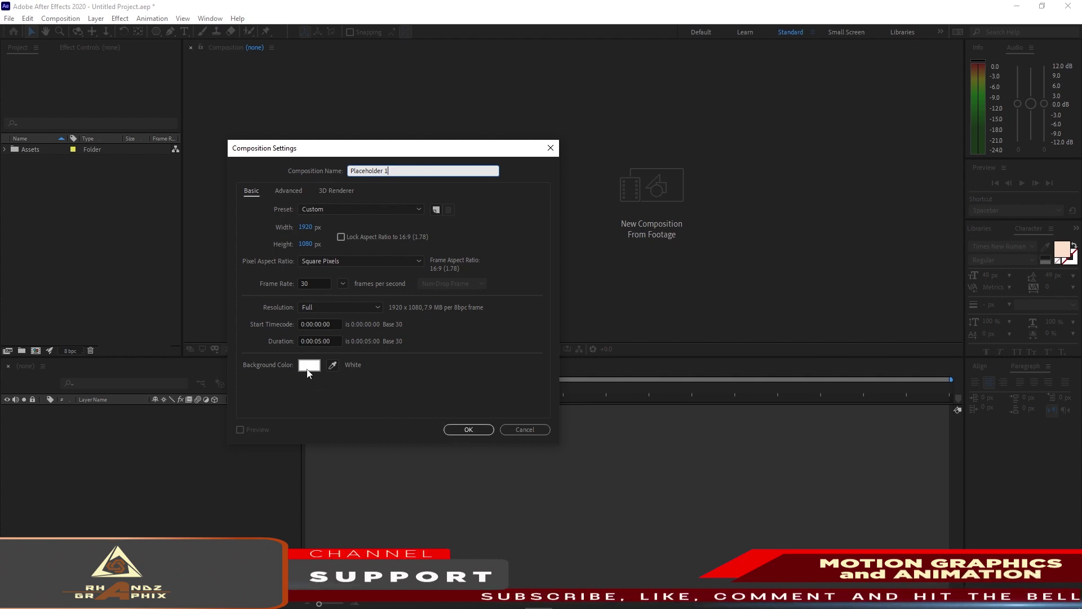
pyautogui.click(467, 430)
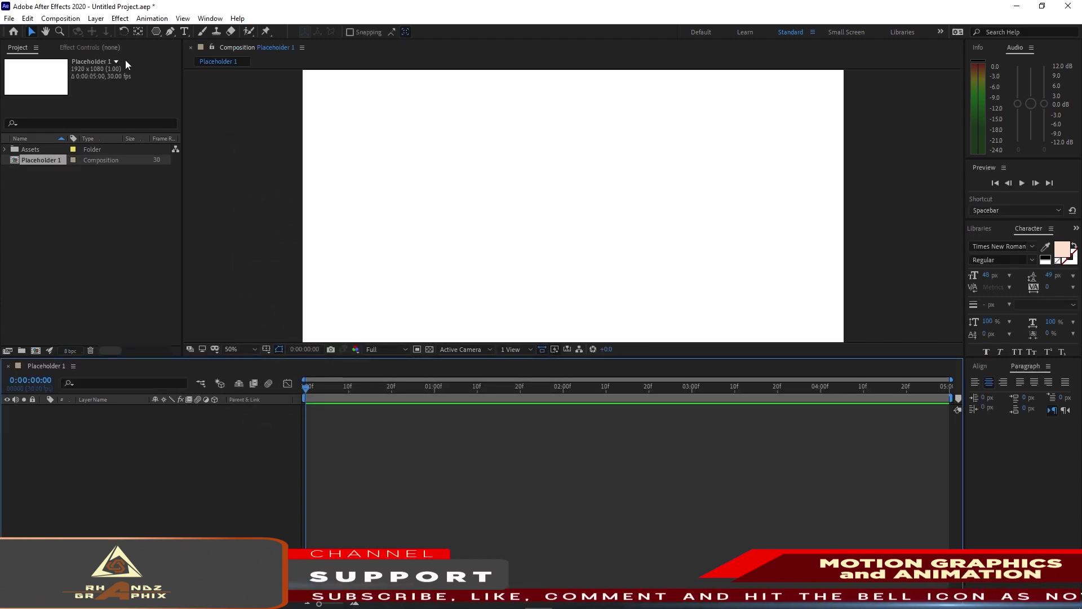
# Step: Create a second composition named 'Hexagon' from the Composition menu
pyautogui.click(61, 18)
pyautogui.click(73, 31)
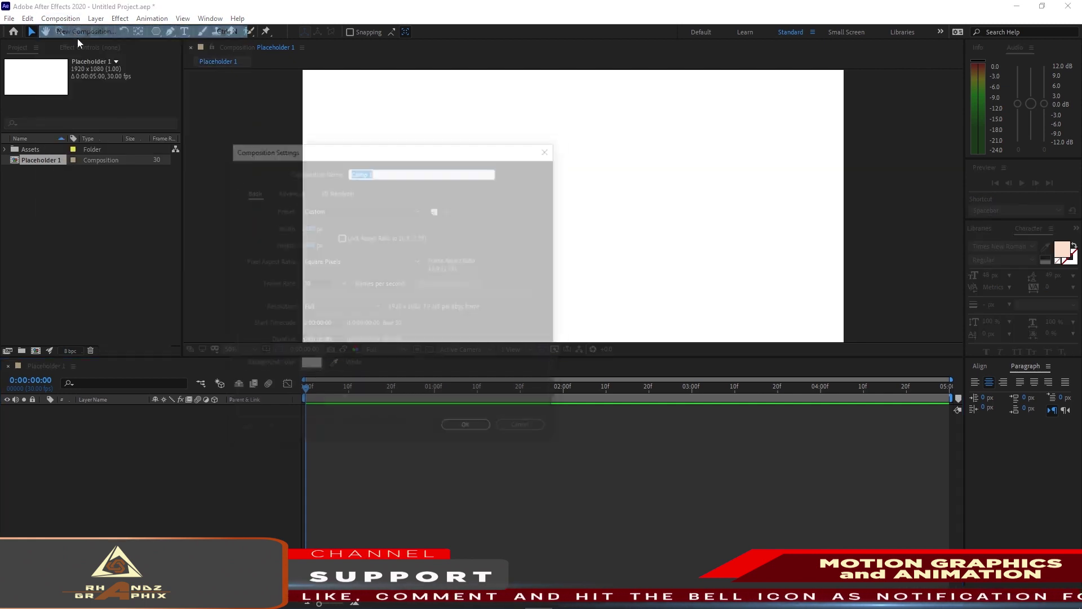
pyautogui.write('Hexagon')
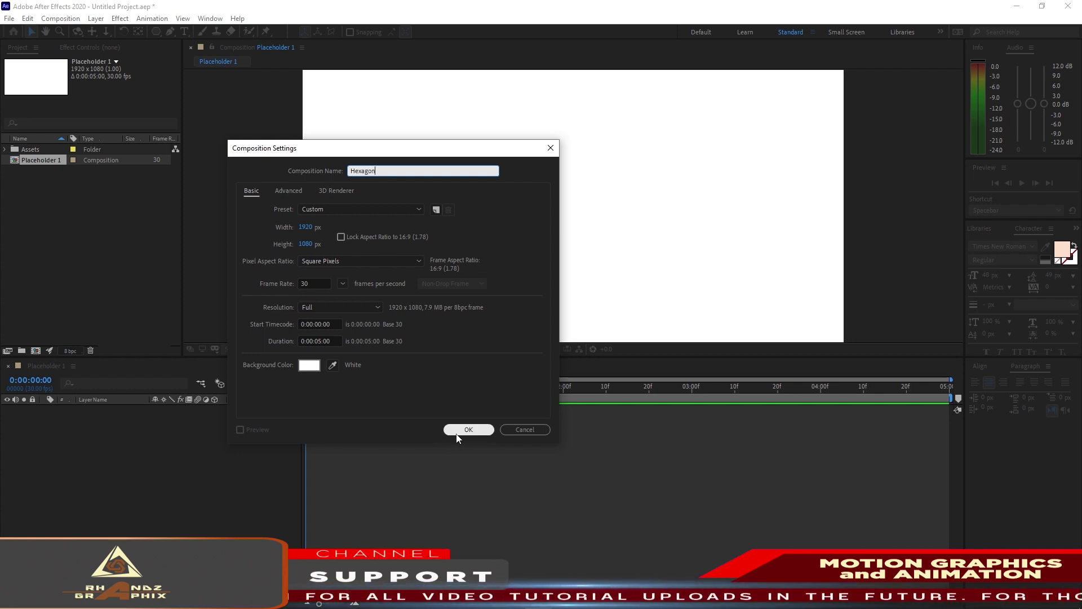
pyautogui.click(457, 432)
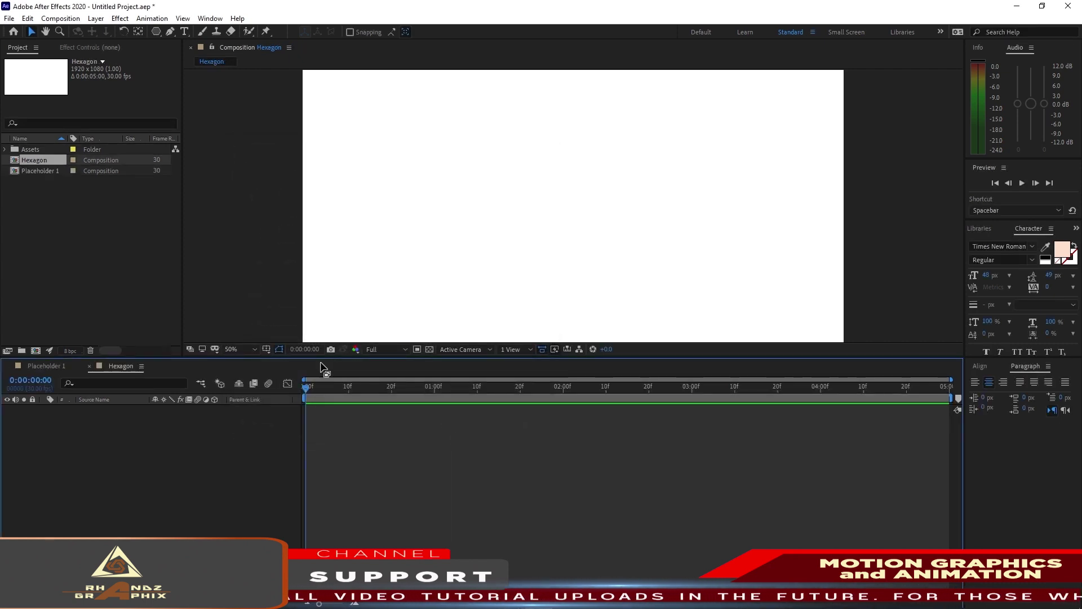
# Step: Draw a polygon shape near the top of the Hexagon comp with the Polygon Tool
pyautogui.click(156, 32)
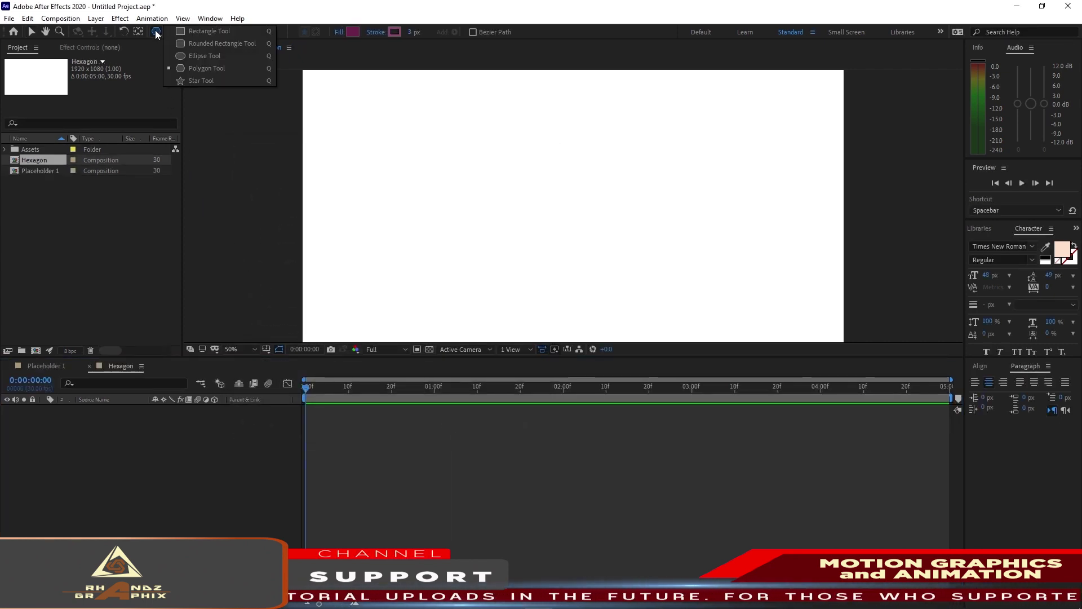
pyautogui.click(206, 69)
pyautogui.moveTo(475, 123); pyautogui.dragTo(520, 165)
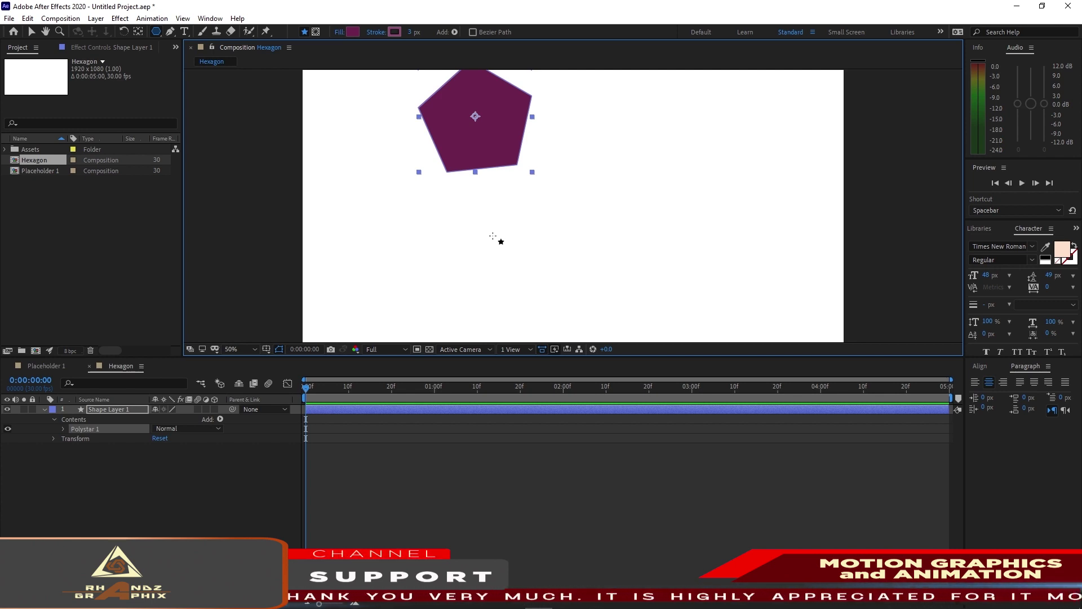
# Step: Set the Polystar Path to 6 points, 0° rotation and 200 outer radius
pyautogui.click(64, 428)
pyautogui.click(73, 439)
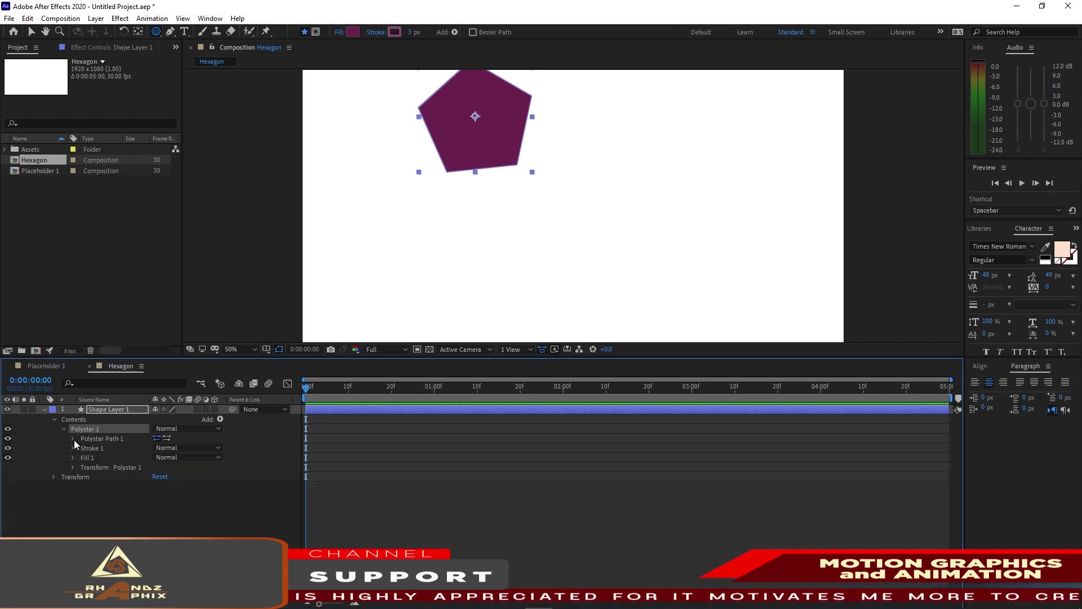
pyautogui.click(157, 459)
pyautogui.write('6')
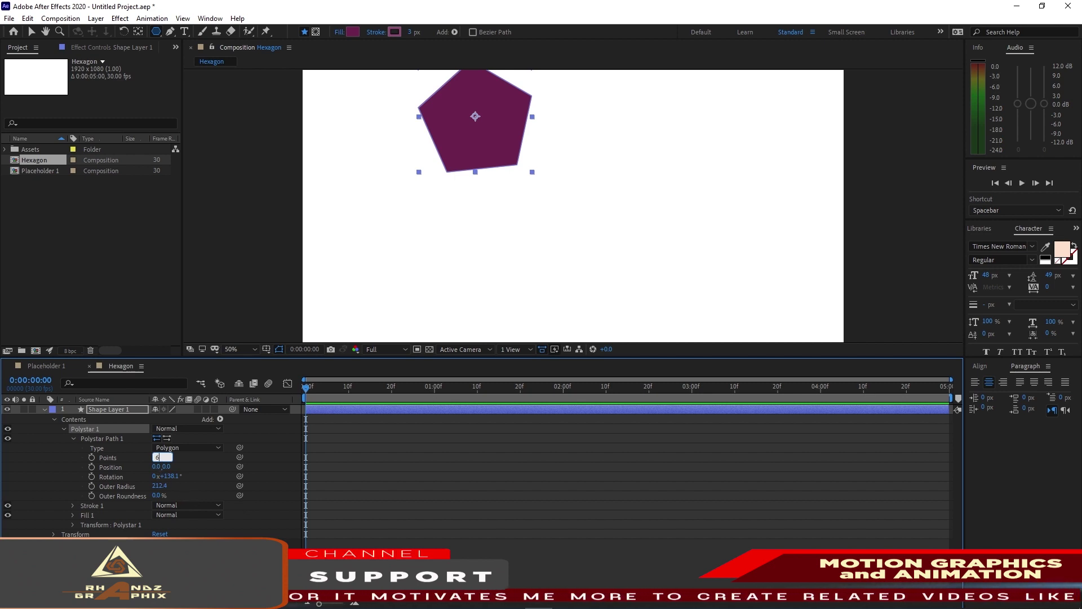
pyautogui.click(170, 477)
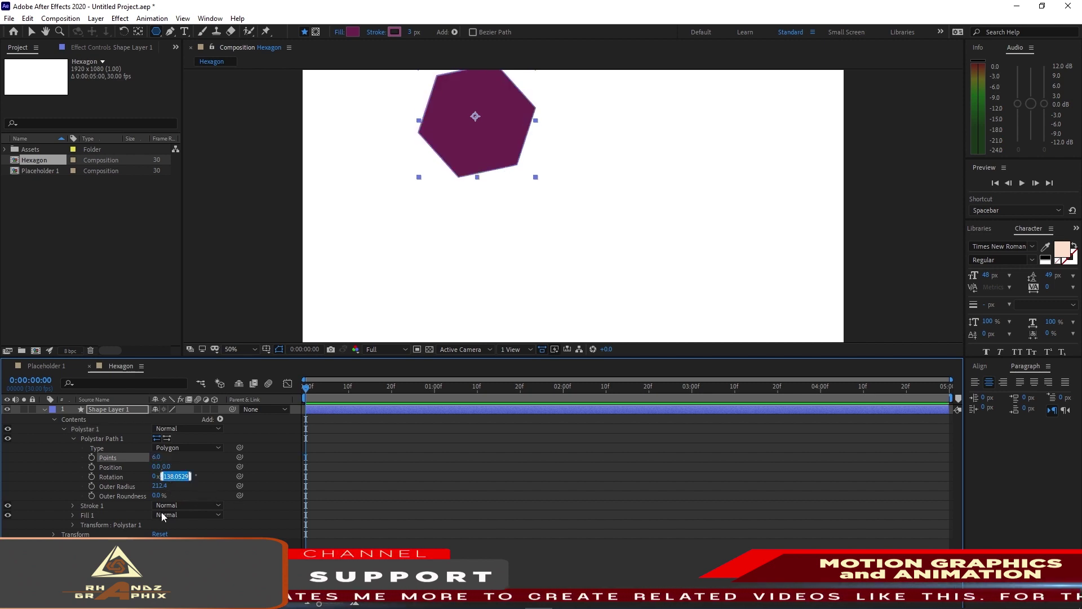
pyautogui.write('0')
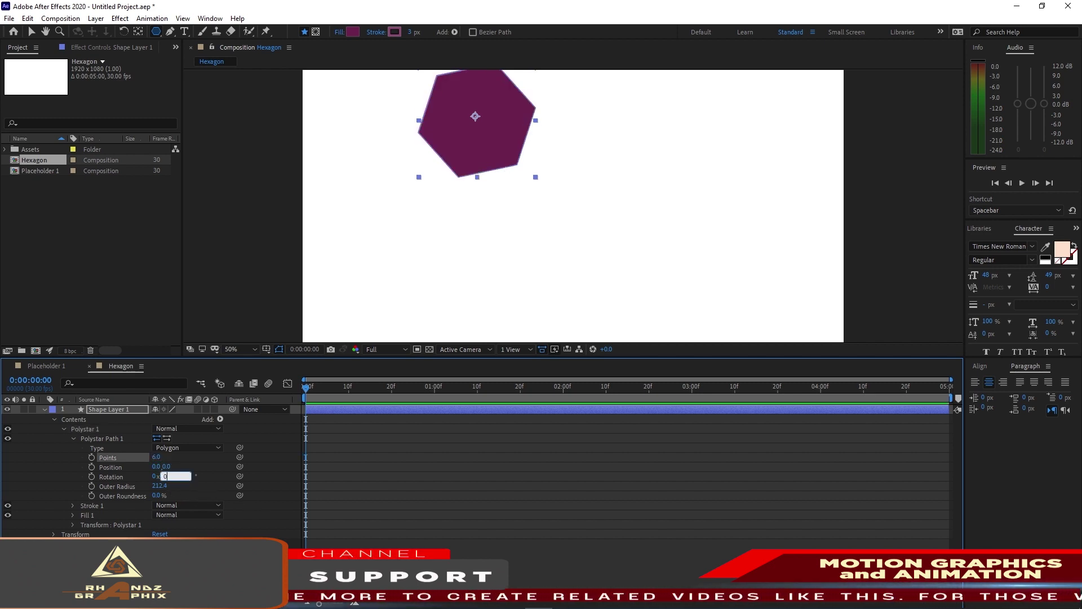
pyautogui.press('Return')
pyautogui.click(157, 486)
pyautogui.write('200')
pyautogui.press('Return')
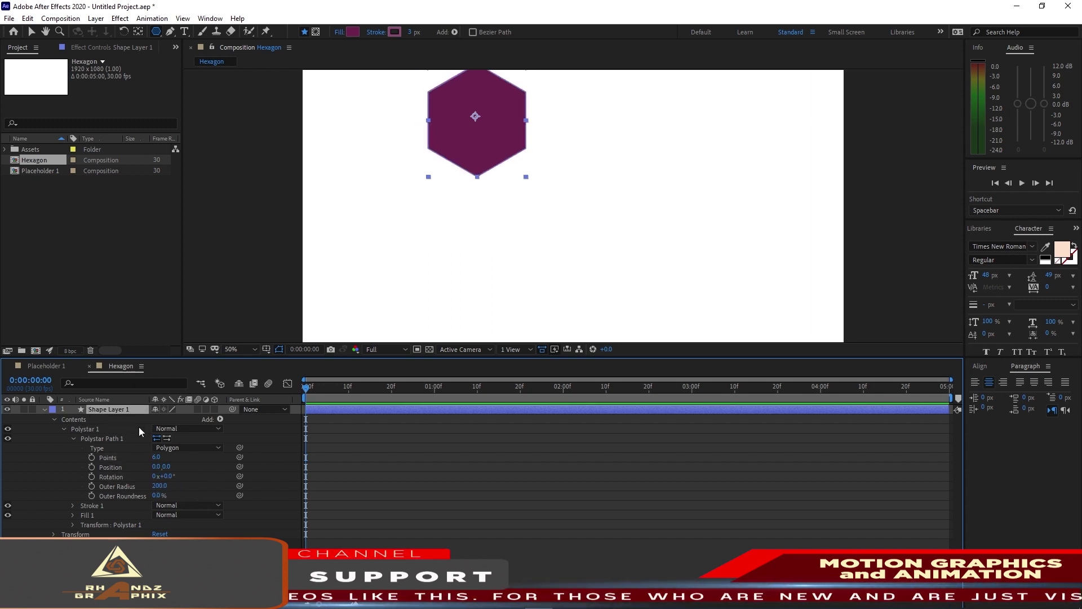
# Step: Move the hexagon layer's Position to the comp's left edge
pyautogui.press('p')
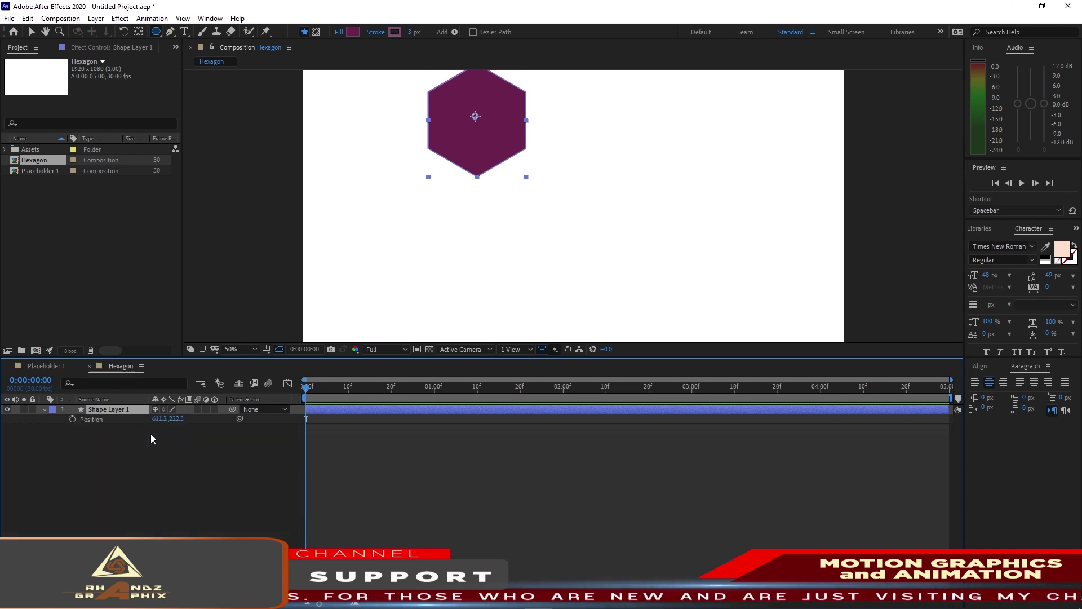
pyautogui.moveTo(157, 419); pyautogui.dragTo(34, 416)
pyautogui.moveTo(158, 419); pyautogui.dragTo(53, 424)
pyautogui.moveTo(176, 418); pyautogui.dragTo(194, 419)
pyautogui.click(45, 409)
pyautogui.click(45, 409)
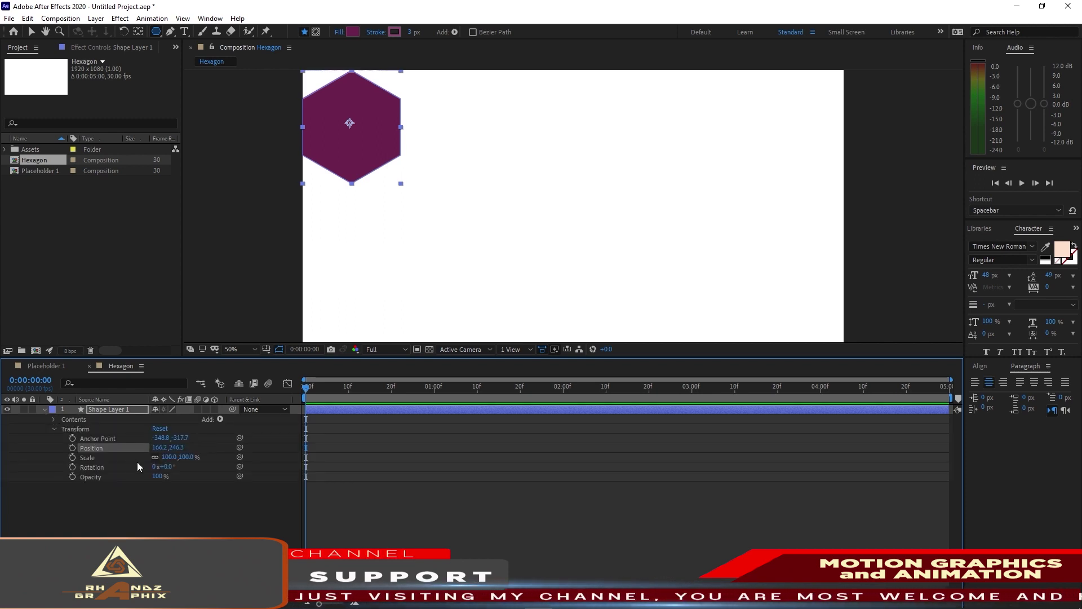
# Step: Add a Repeater with 7 copies and a transform Position X of 352
pyautogui.click(219, 419)
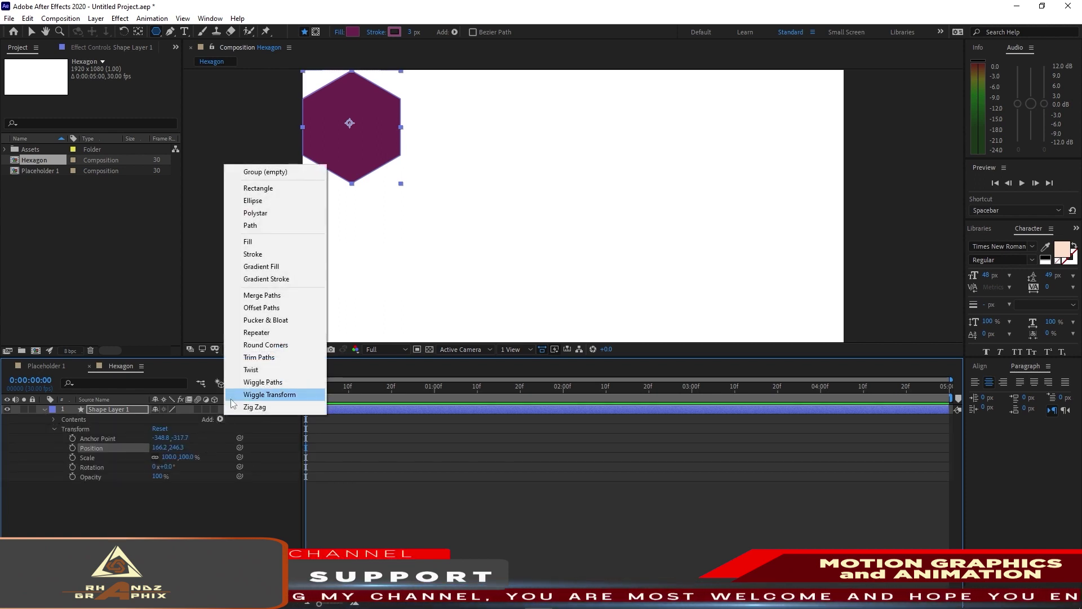
pyautogui.click(248, 333)
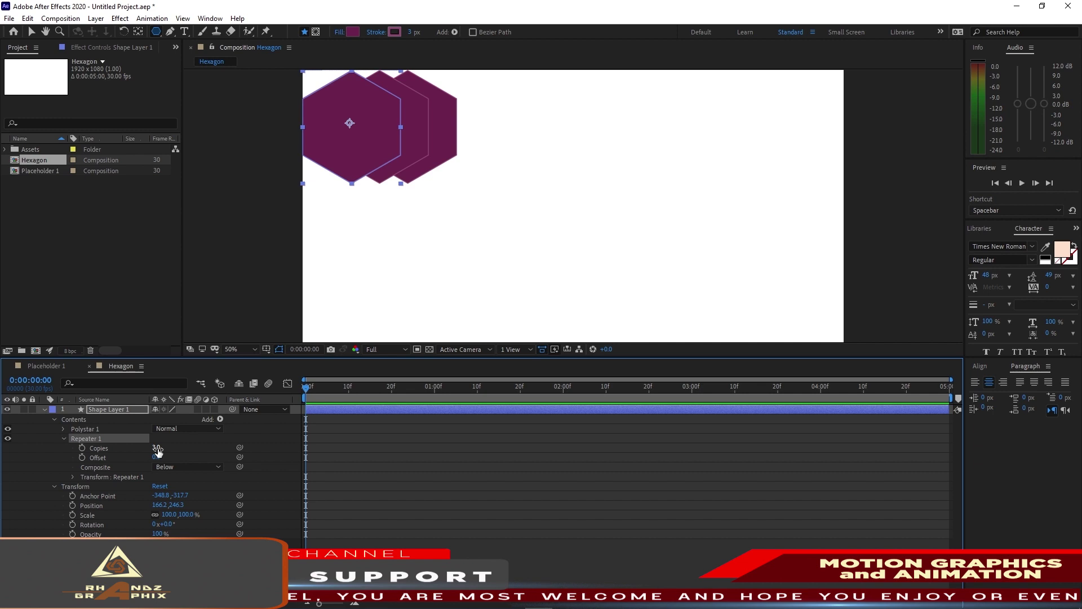
pyautogui.click(157, 448)
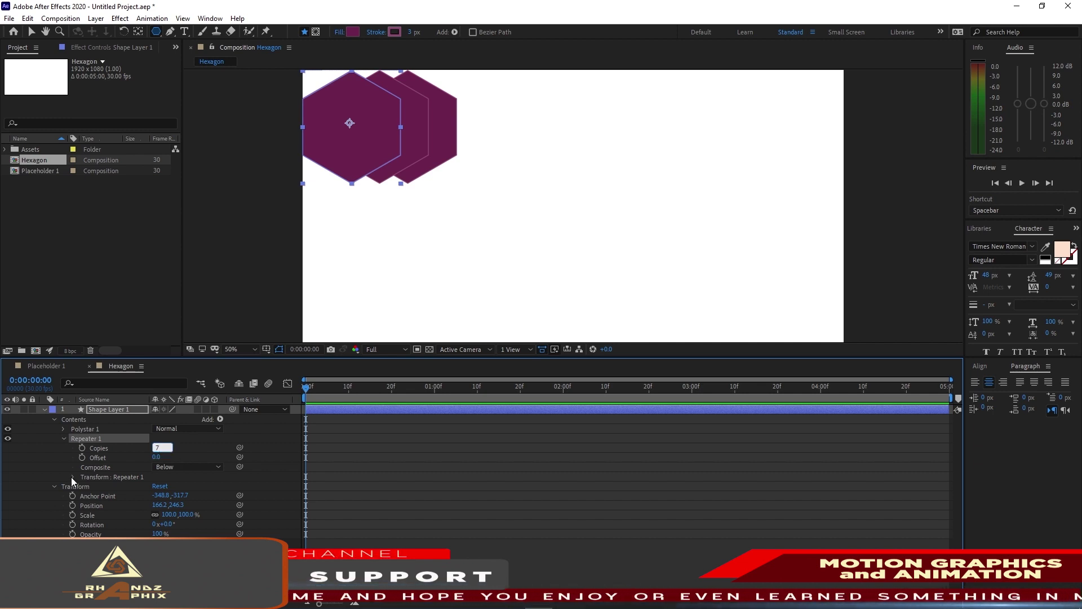
pyautogui.click(72, 477)
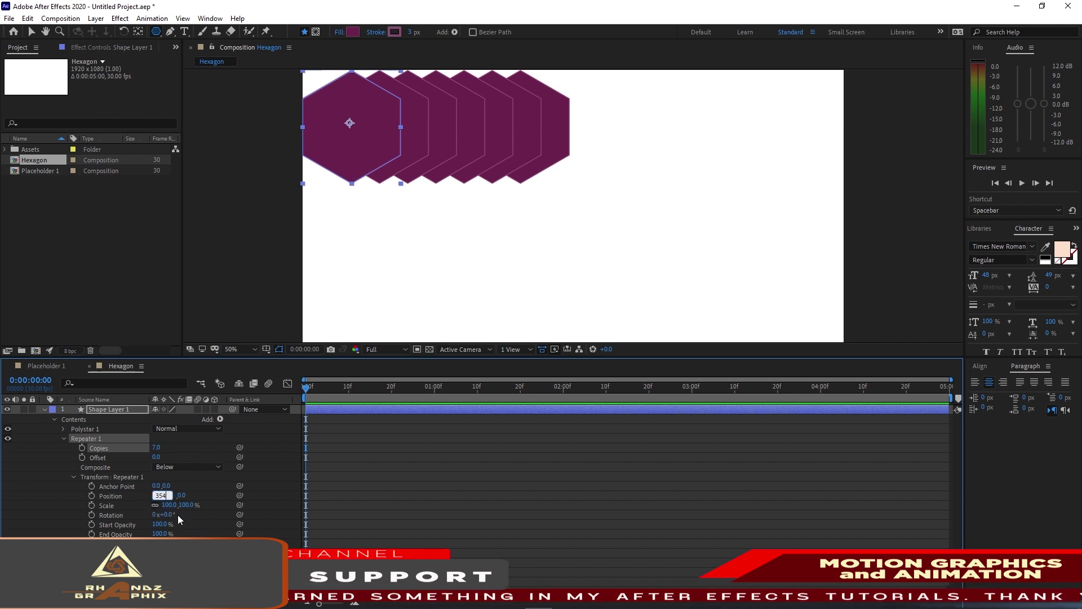
pyautogui.click(54, 529)
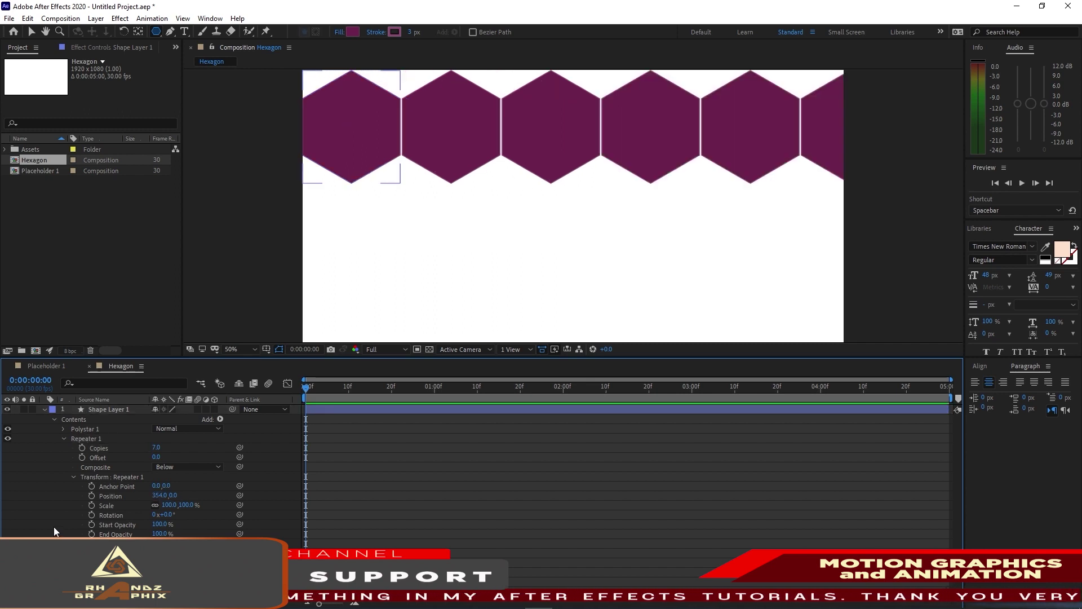
pyautogui.click(158, 496)
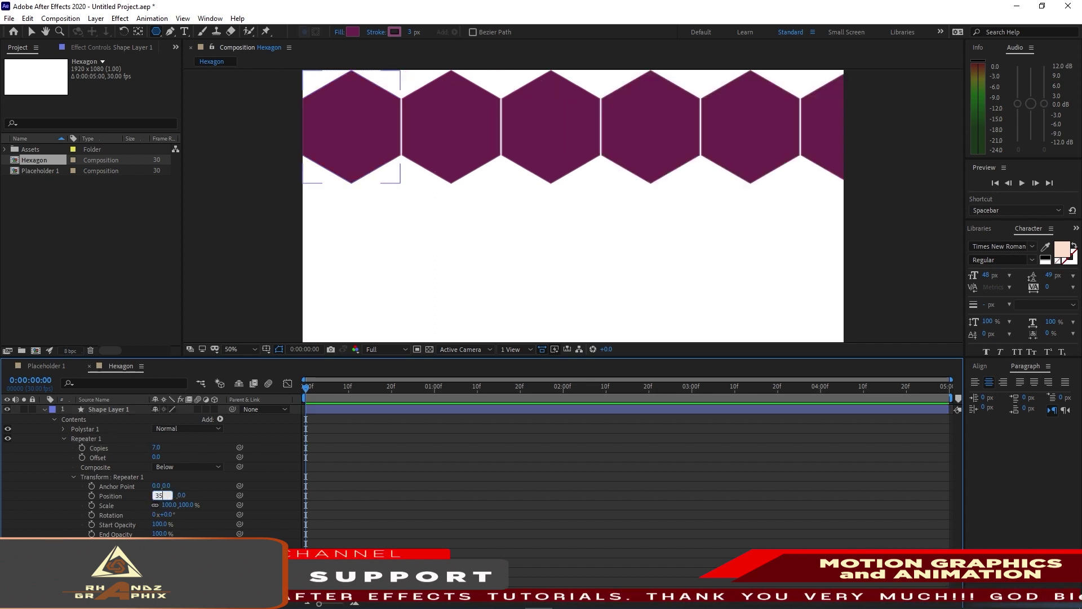
pyautogui.write('352')
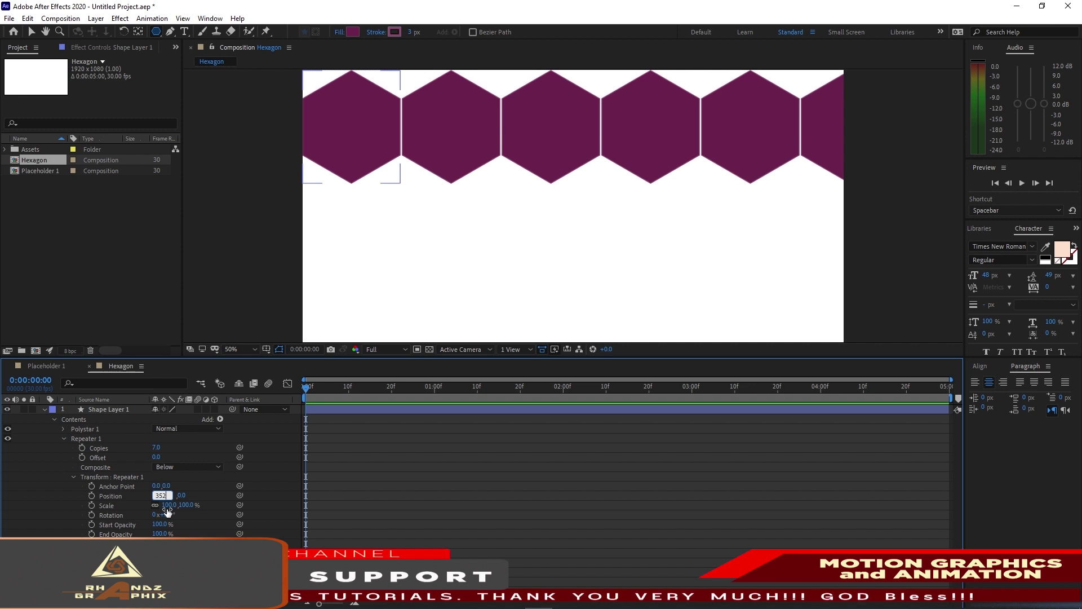
pyautogui.click(35, 492)
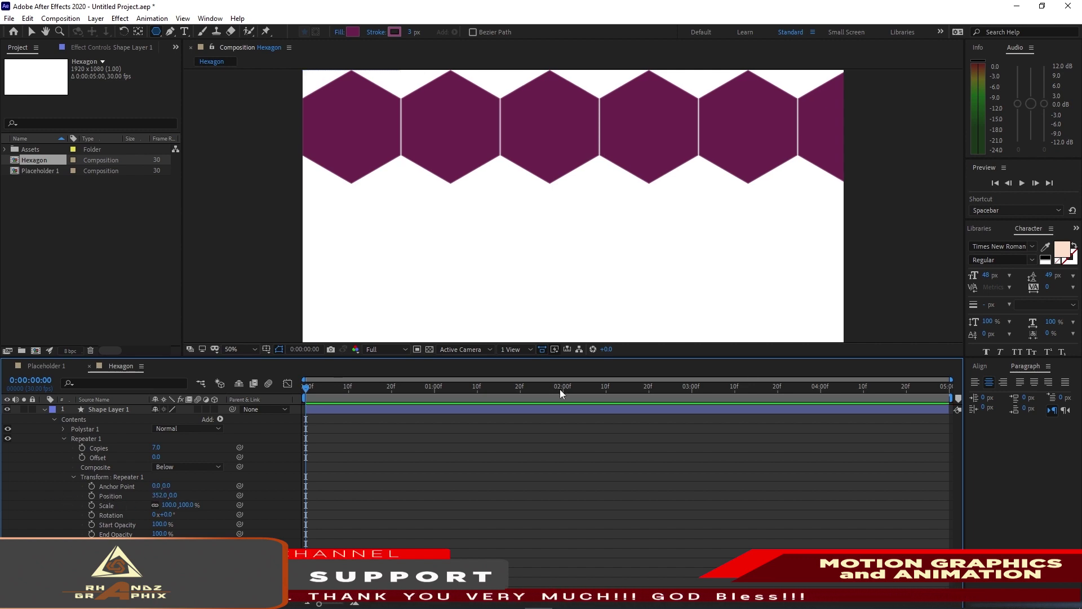
pyautogui.click(606, 390)
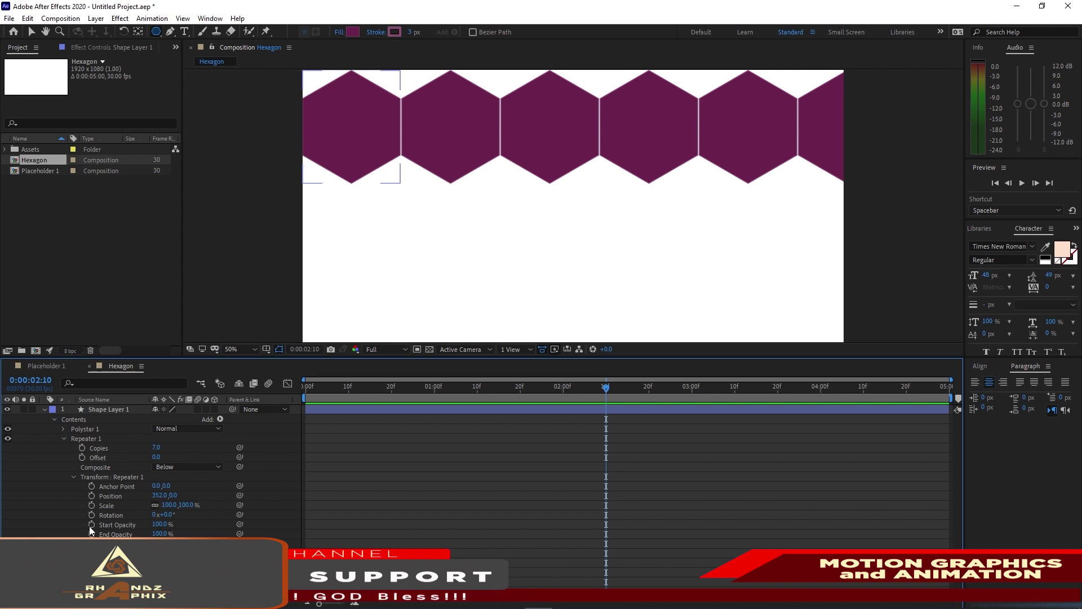
# Step: Keyframe Repeater Start and End Opacity from 0%, delaying the End Opacity keys
pyautogui.click(91, 525)
pyautogui.click(92, 533)
pyautogui.moveTo(446, 390); pyautogui.dragTo(293, 398)
pyautogui.moveTo(160, 534); pyautogui.dragTo(70, 527)
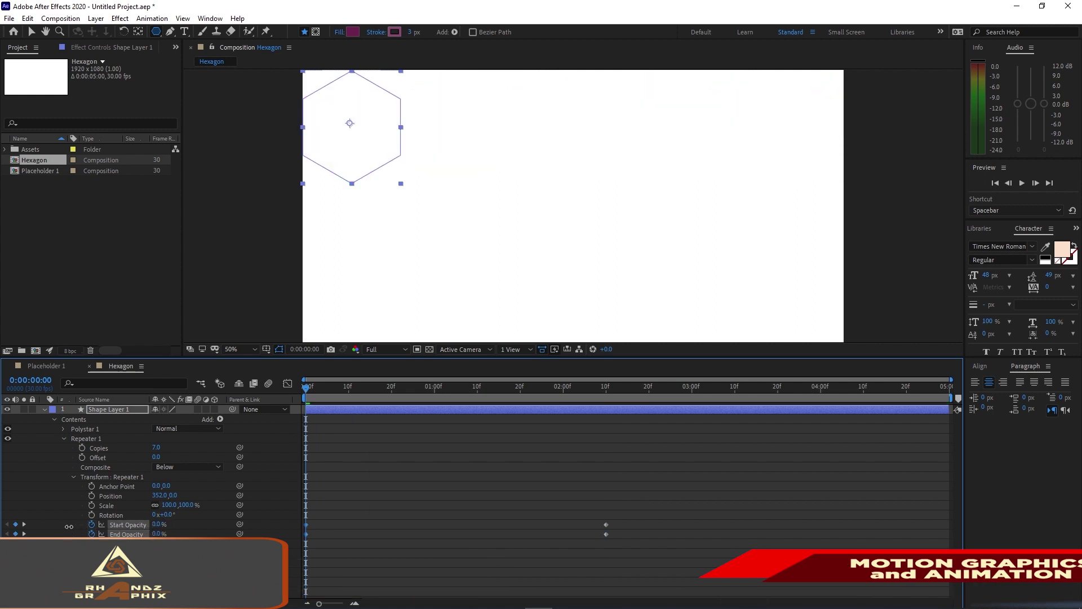
pyautogui.moveTo(296, 534); pyautogui.dragTo(622, 539)
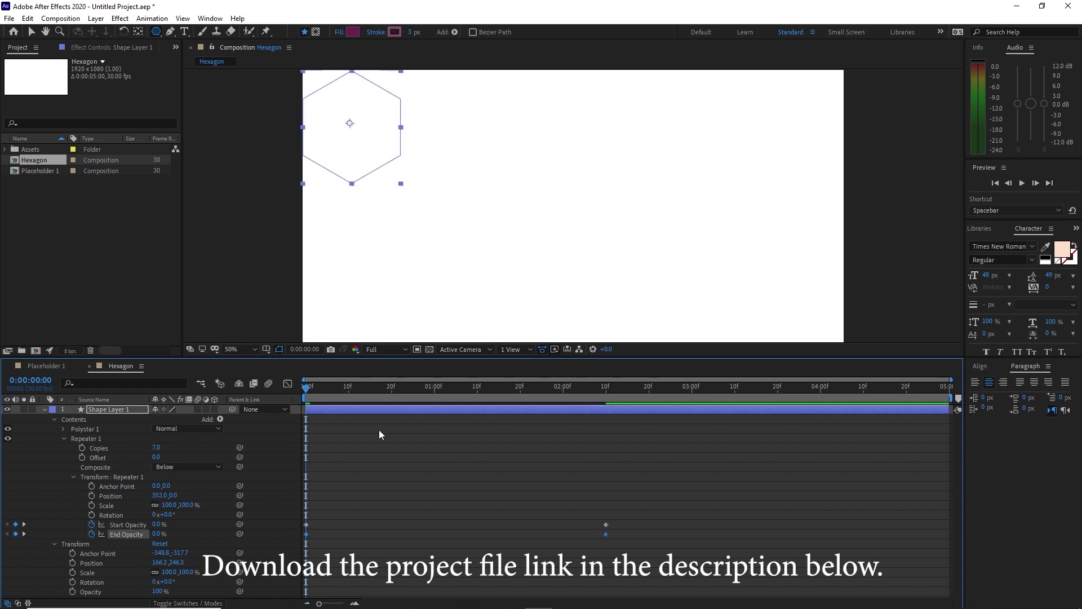
pyautogui.moveTo(308, 388); pyautogui.dragTo(350, 396)
pyautogui.moveTo(307, 535); pyautogui.dragTo(352, 541)
pyautogui.moveTo(349, 389); pyautogui.dragTo(370, 395)
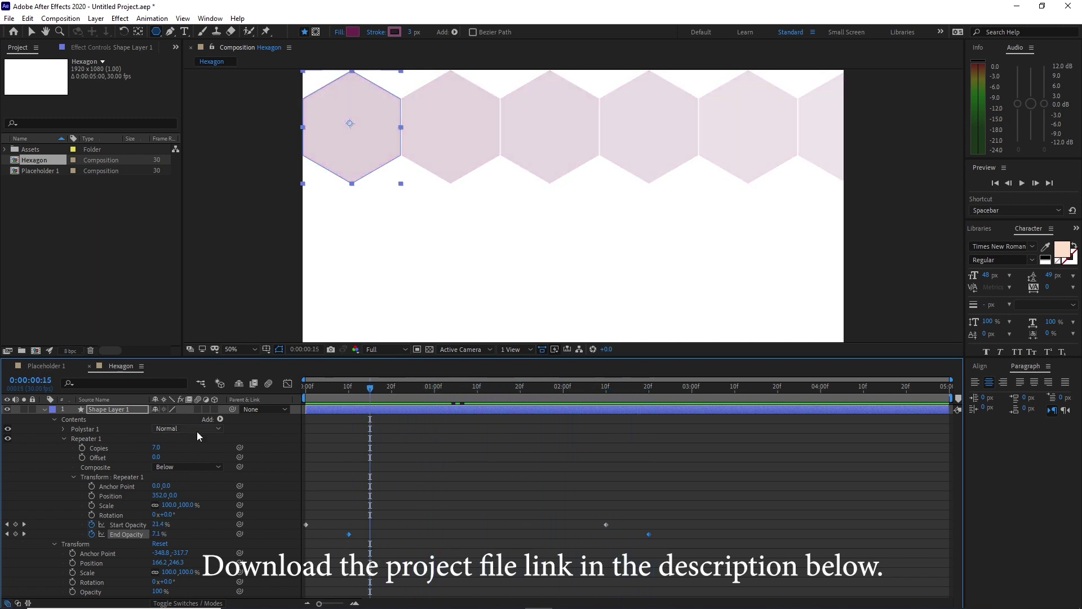
# Step: Collapse all of Shape Layer 1's property groups in the timeline
pyautogui.click(72, 476)
pyautogui.click(63, 438)
pyautogui.click(54, 447)
pyautogui.click(54, 420)
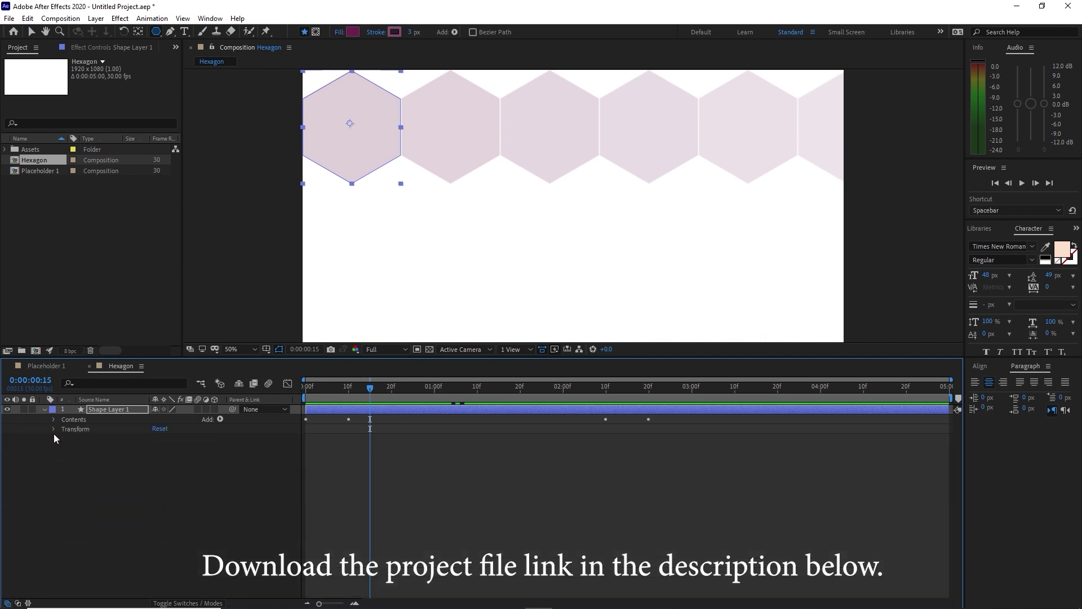
pyautogui.click(44, 411)
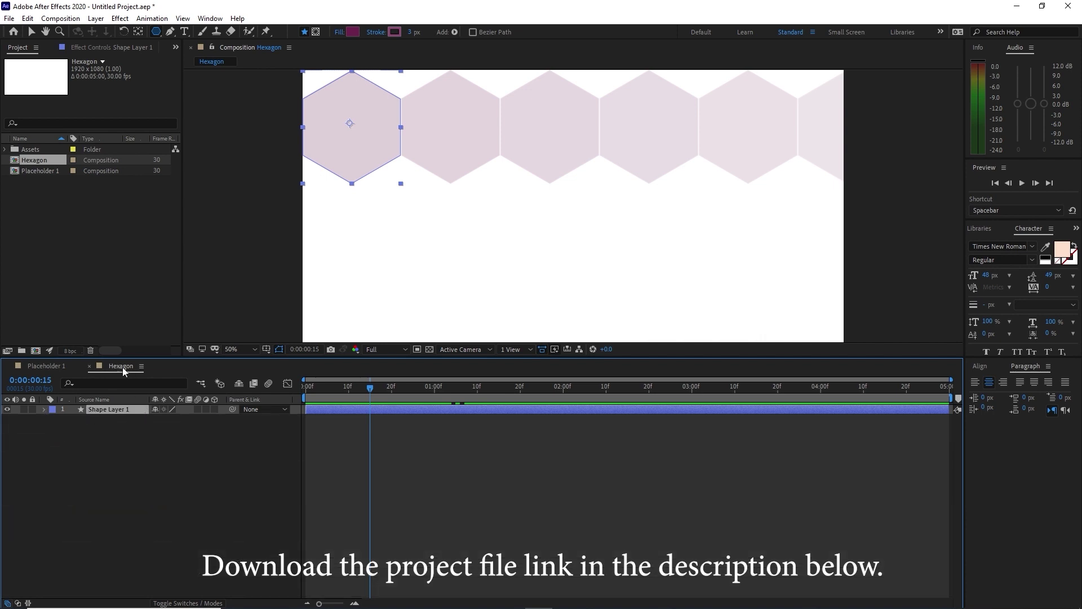
# Step: Duplicate Shape Layer 1 and shift all its opacity keyframes 10 frames later
pyautogui.click(27, 18)
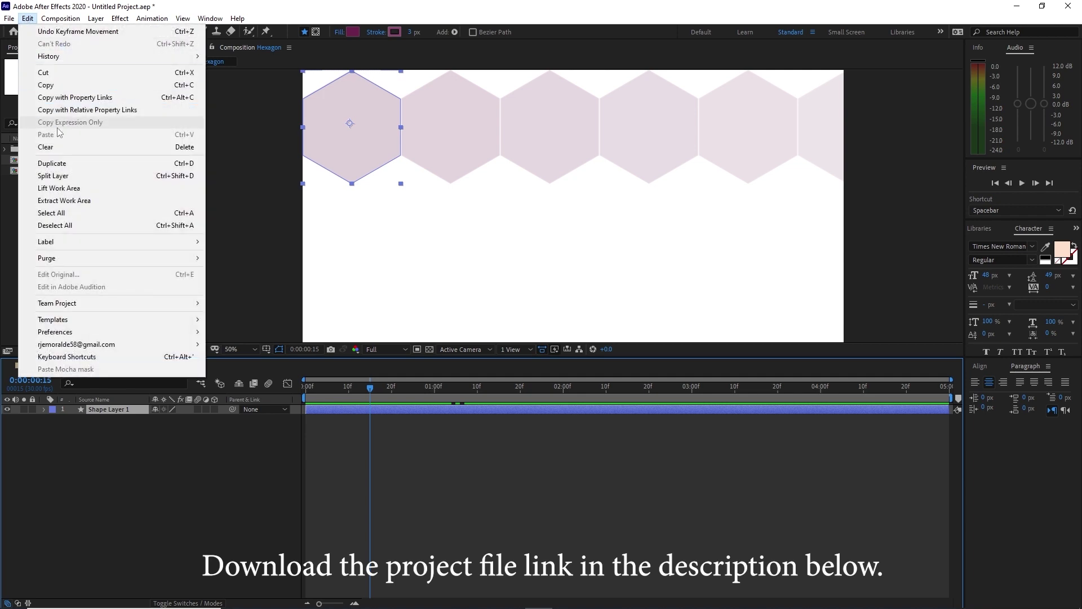
pyautogui.click(66, 165)
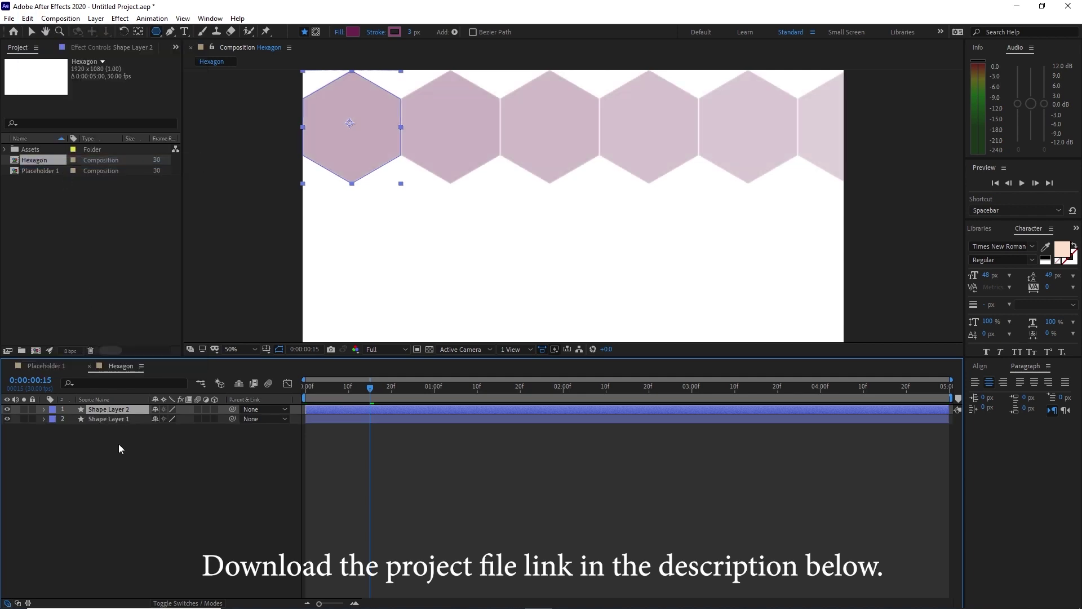
pyautogui.press('u')
pyautogui.moveTo(301, 422); pyautogui.dragTo(686, 446)
pyautogui.moveTo(370, 389); pyautogui.dragTo(352, 390)
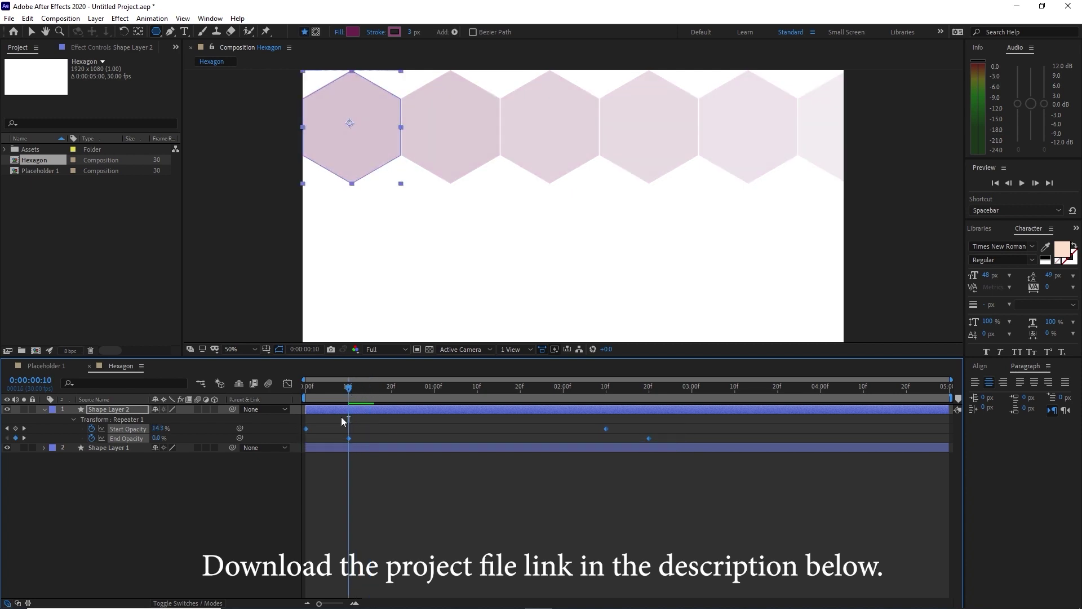
pyautogui.hotkey('alt', 'shift', 'Right')
pyautogui.click(348, 453)
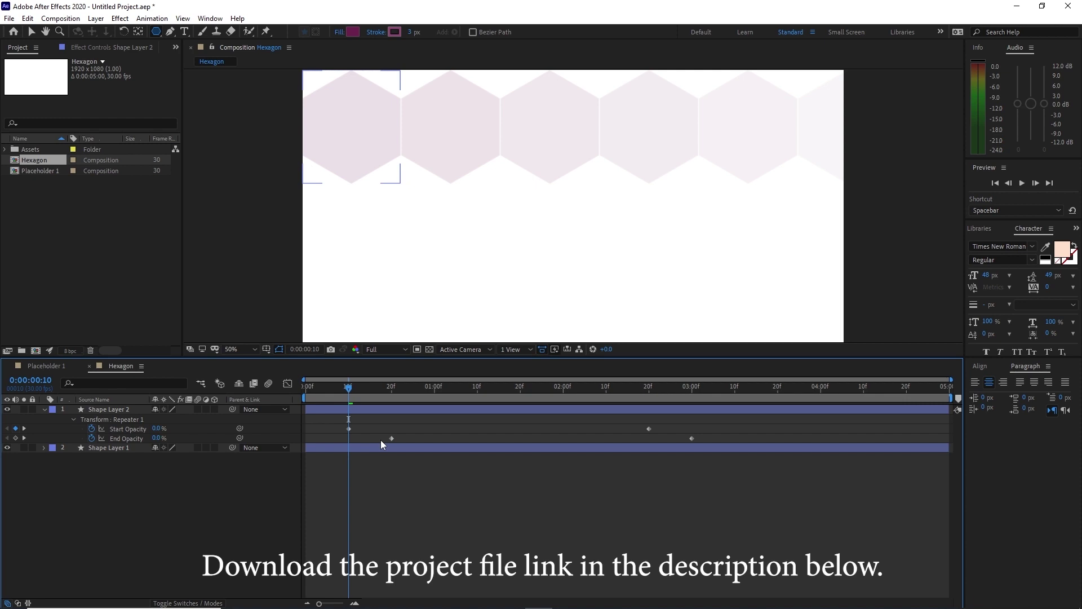
# Step: Slide the End Opacity keys earlier and the Start Opacity keys 10 frames later
pyautogui.moveTo(378, 437); pyautogui.dragTo(702, 441)
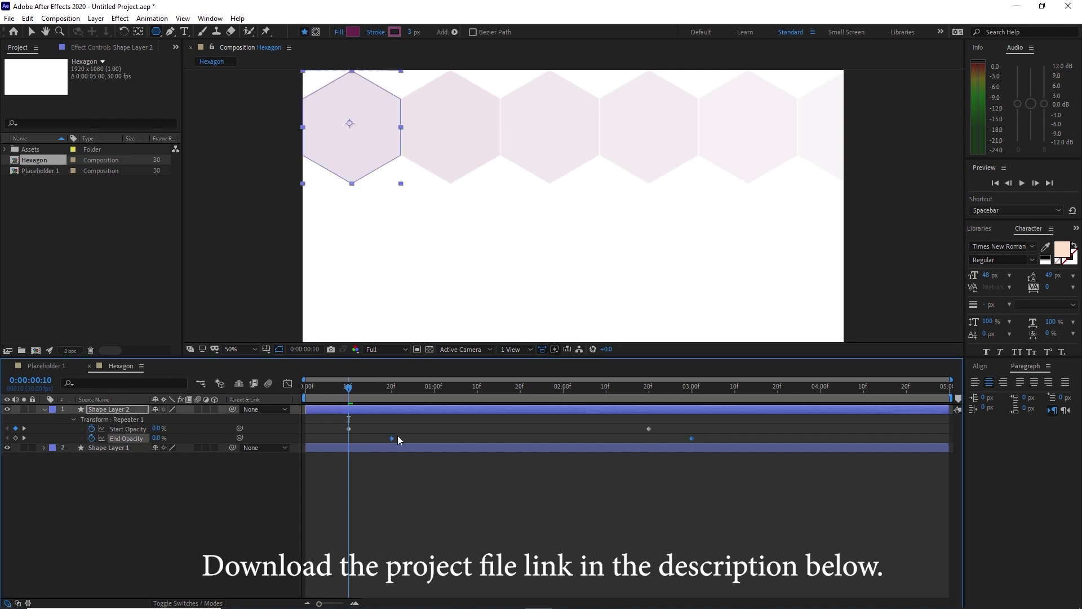
pyautogui.moveTo(392, 439); pyautogui.dragTo(354, 430)
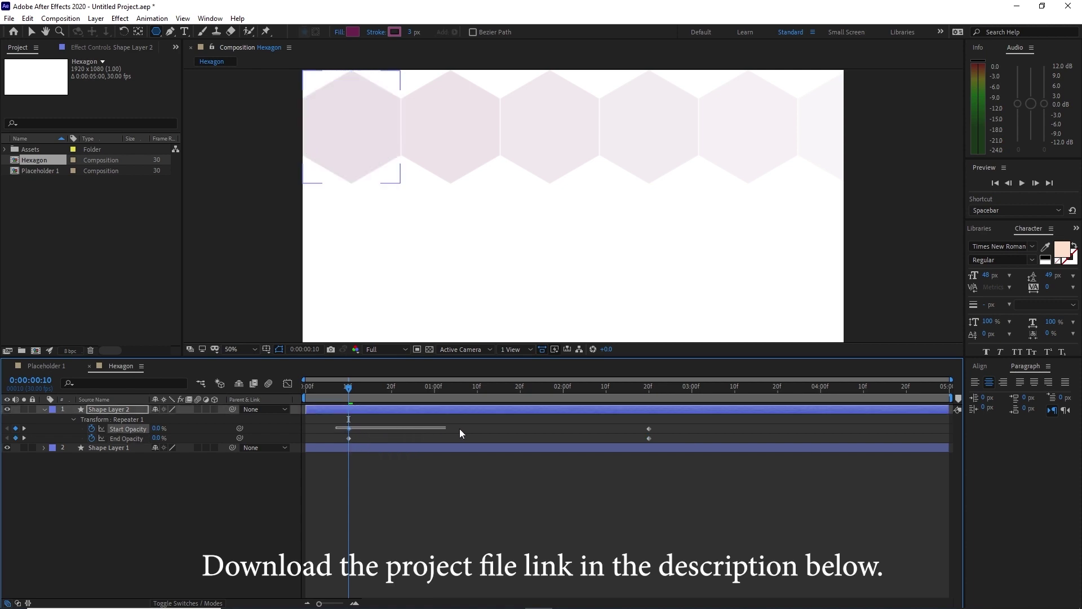
pyautogui.moveTo(444, 430); pyautogui.dragTo(511, 428)
pyautogui.moveTo(673, 432); pyautogui.dragTo(332, 433)
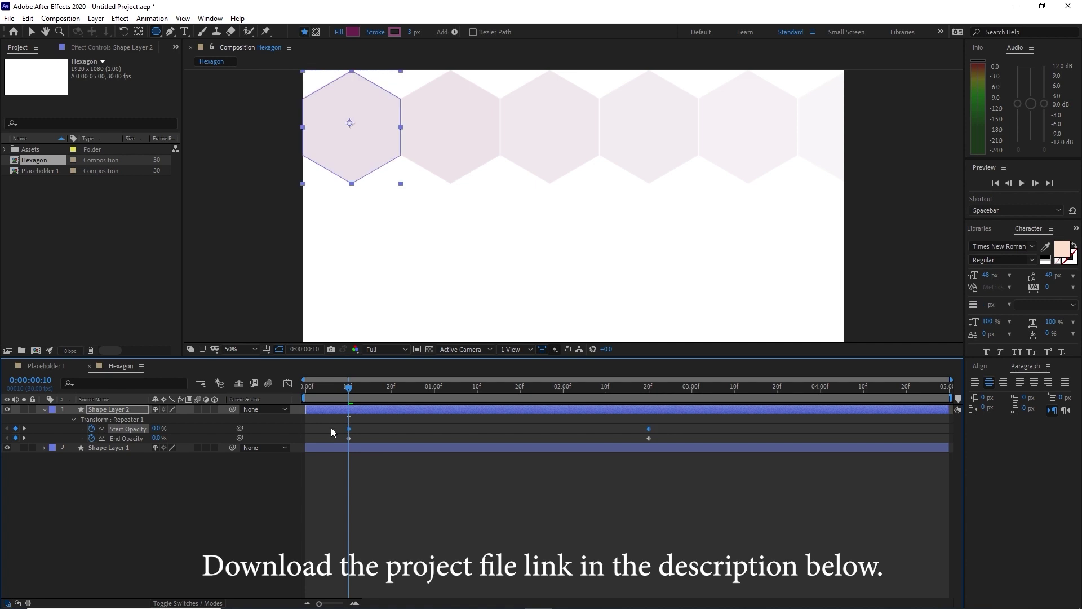
pyautogui.click(391, 389)
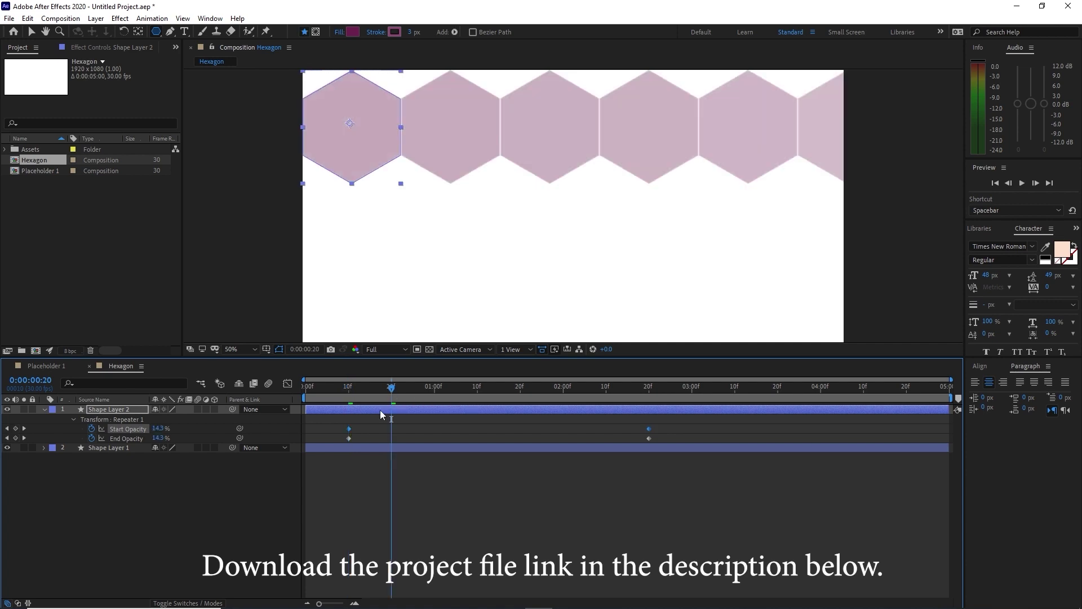
pyautogui.moveTo(353, 428); pyautogui.dragTo(391, 428)
pyautogui.click(44, 411)
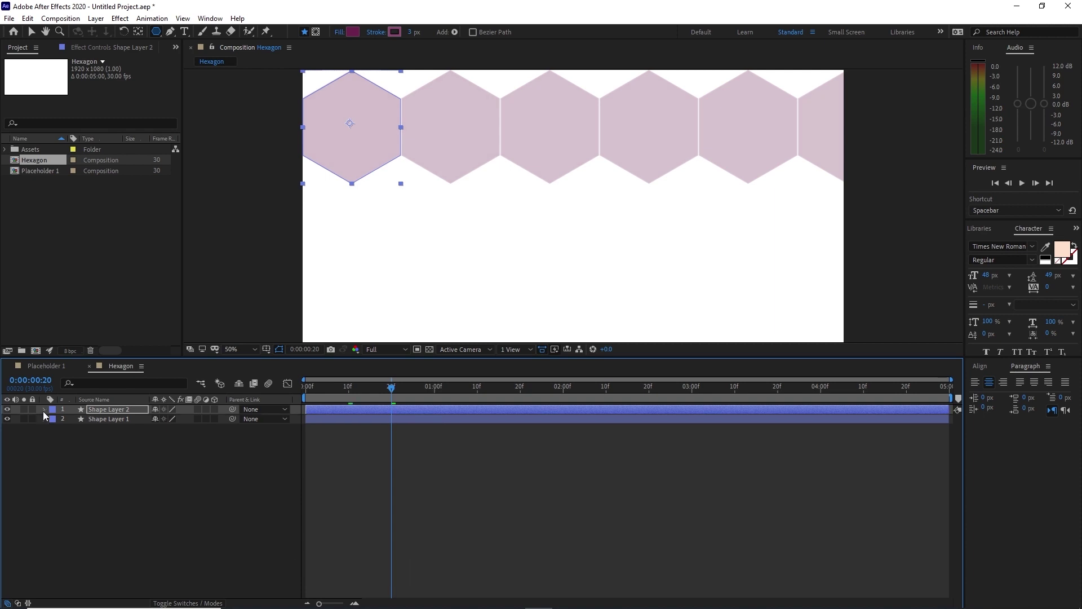
pyautogui.click(44, 410)
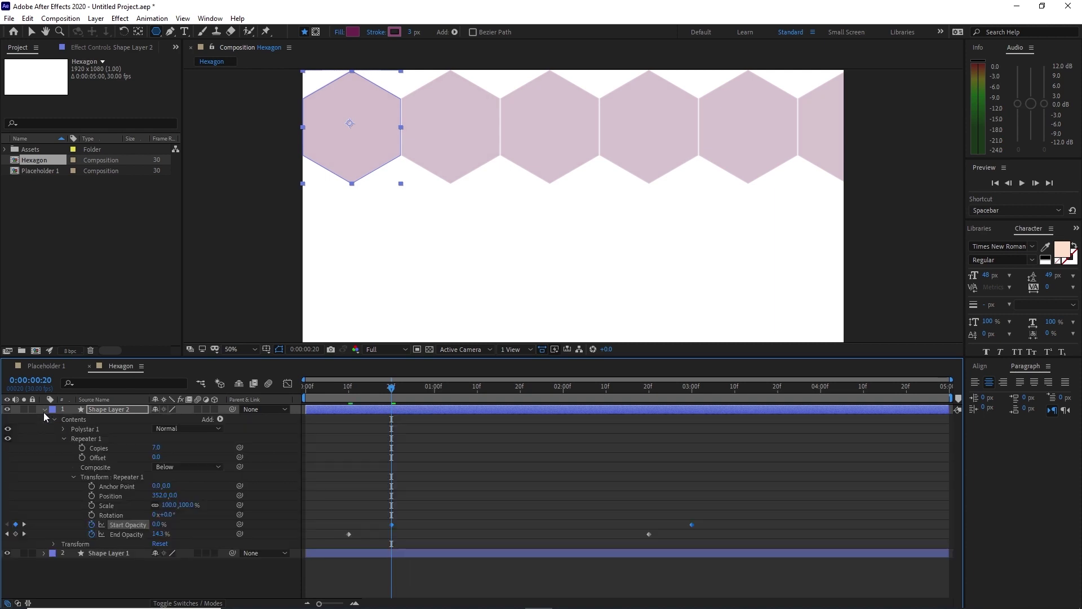
# Step: Move Shape Layer 2 down and left so its row interlocks beneath the first
pyautogui.click(53, 544)
pyautogui.moveTo(175, 562); pyautogui.dragTo(321, 571)
pyautogui.click(391, 389)
pyautogui.moveTo(391, 389); pyautogui.dragTo(735, 388)
pyautogui.moveTo(156, 562); pyautogui.dragTo(59, 563)
pyautogui.moveTo(172, 562); pyautogui.dragTo(187, 563)
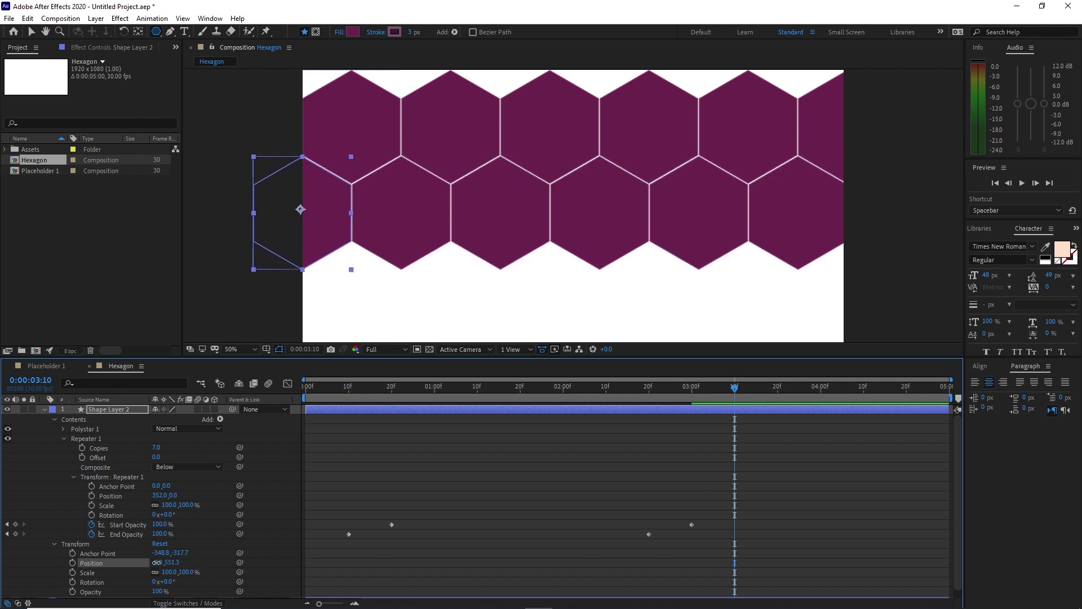
pyautogui.moveTo(155, 563); pyautogui.dragTo(155, 562)
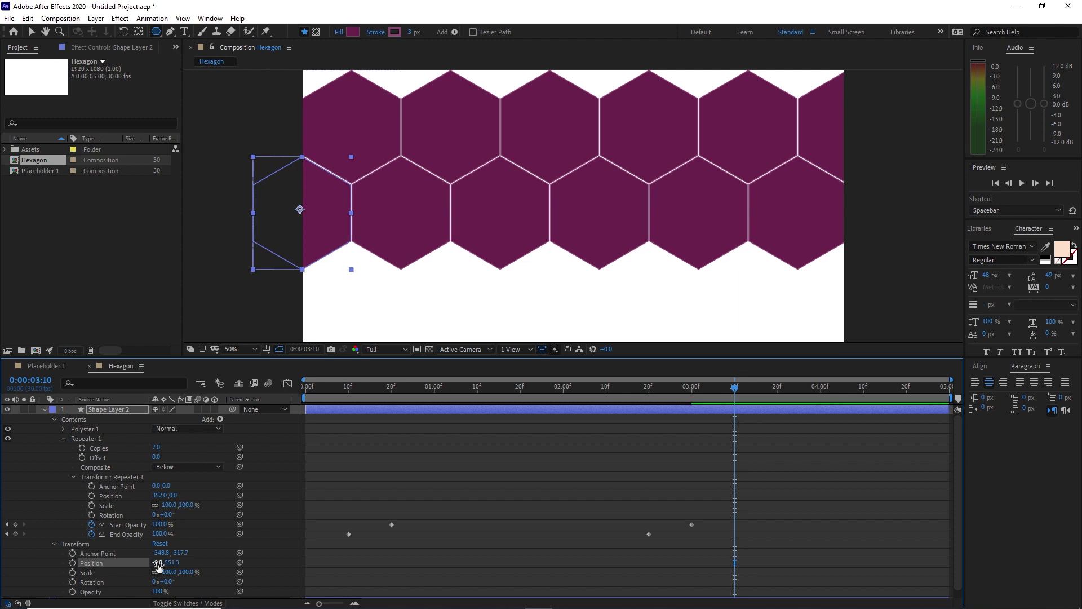
# Step: Collapse all of Shape Layer 2's property groups
pyautogui.click(73, 477)
pyautogui.click(64, 438)
pyautogui.click(54, 420)
pyautogui.click(54, 429)
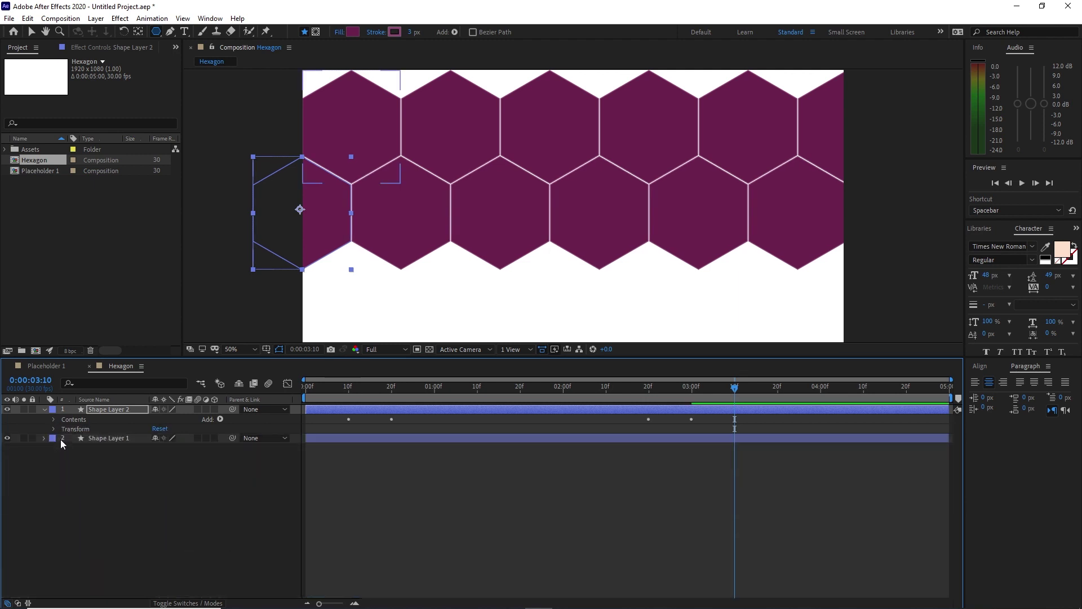
pyautogui.click(44, 410)
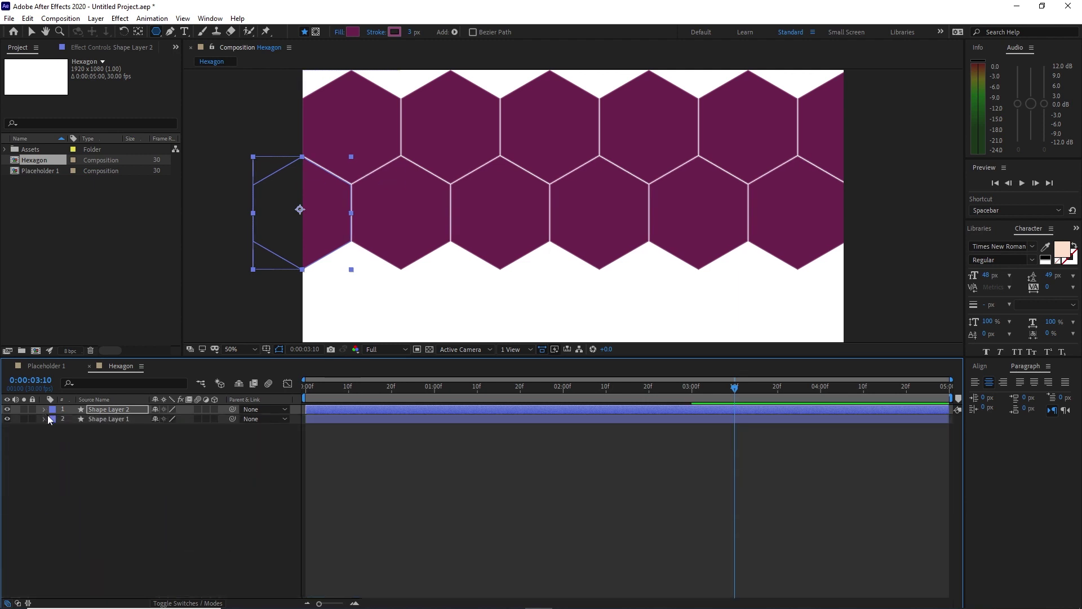
# Step: Duplicate Shape Layer 1 to the top and shift its opacity keyframes to start at 1 second
pyautogui.click(99, 418)
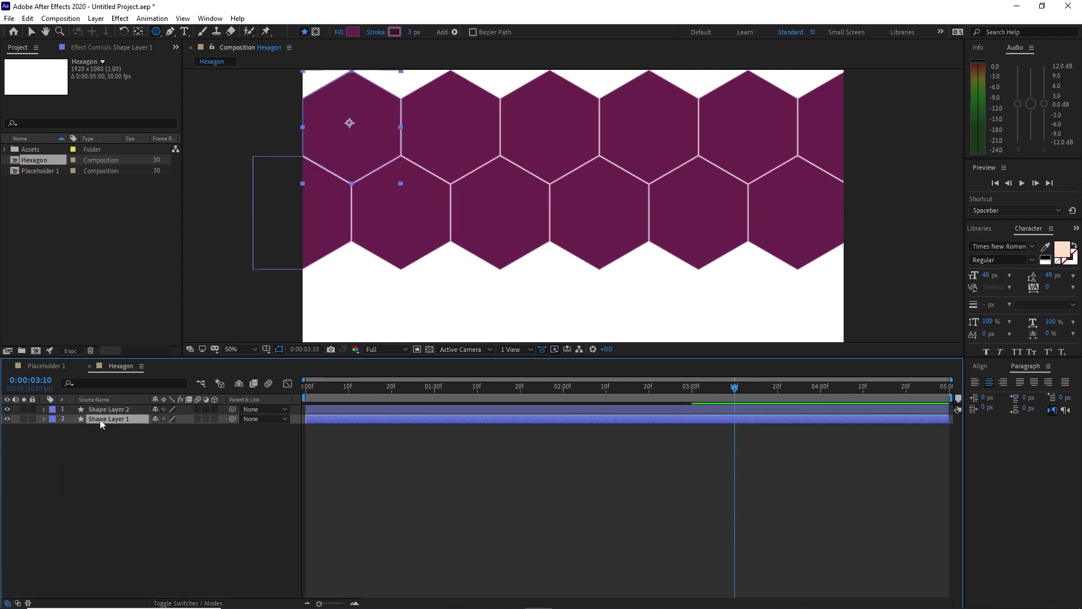
pyautogui.click(27, 18)
pyautogui.click(55, 164)
pyautogui.moveTo(131, 418); pyautogui.dragTo(126, 408)
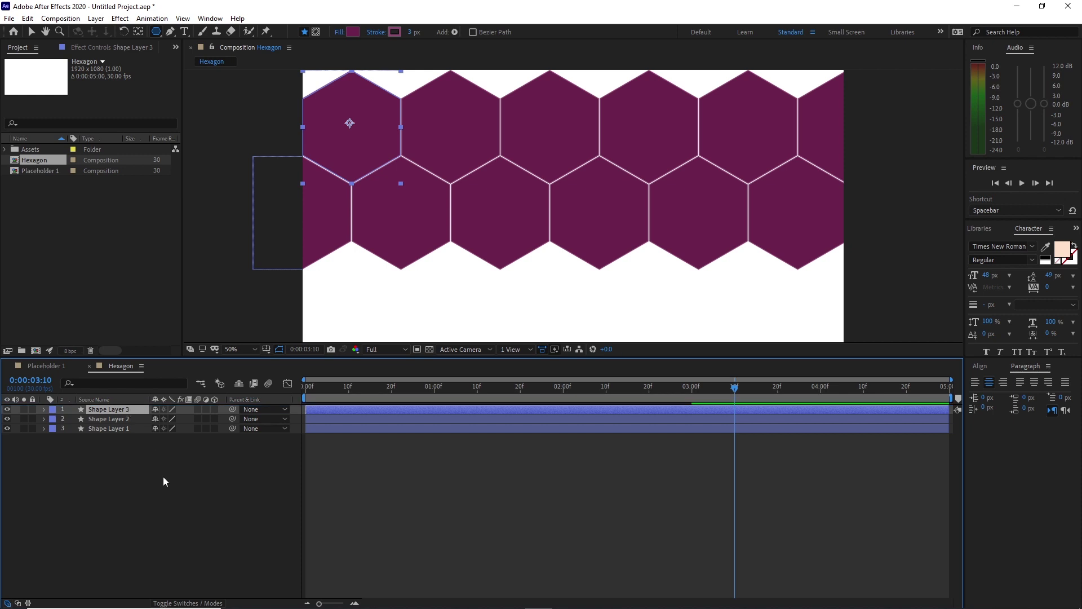
pyautogui.press('u')
pyautogui.moveTo(299, 422); pyautogui.dragTo(685, 440)
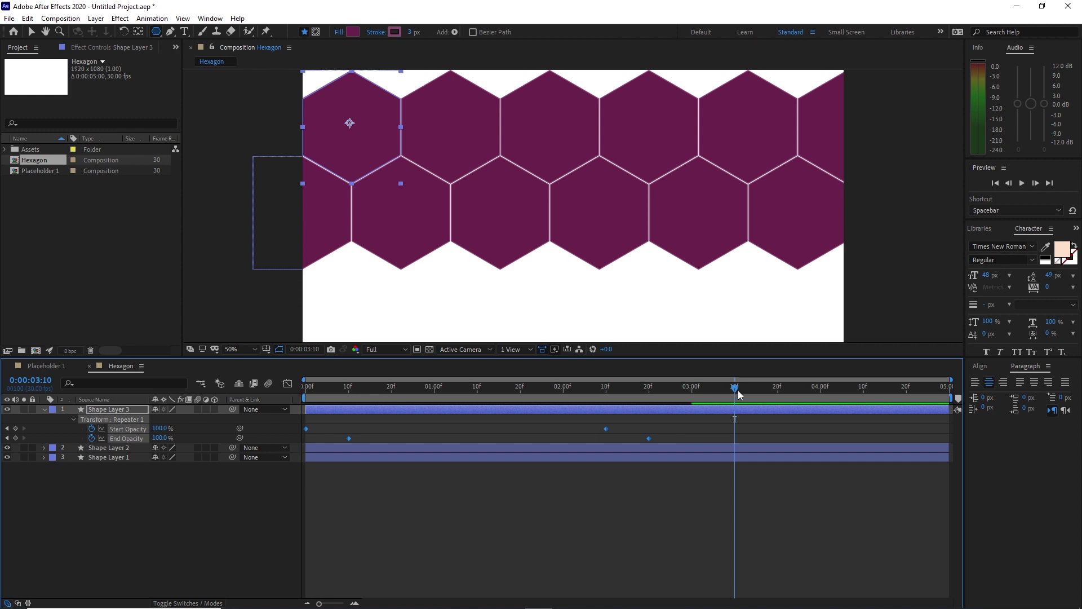
pyautogui.moveTo(738, 386); pyautogui.dragTo(434, 404)
pyautogui.moveTo(605, 426); pyautogui.dragTo(735, 426)
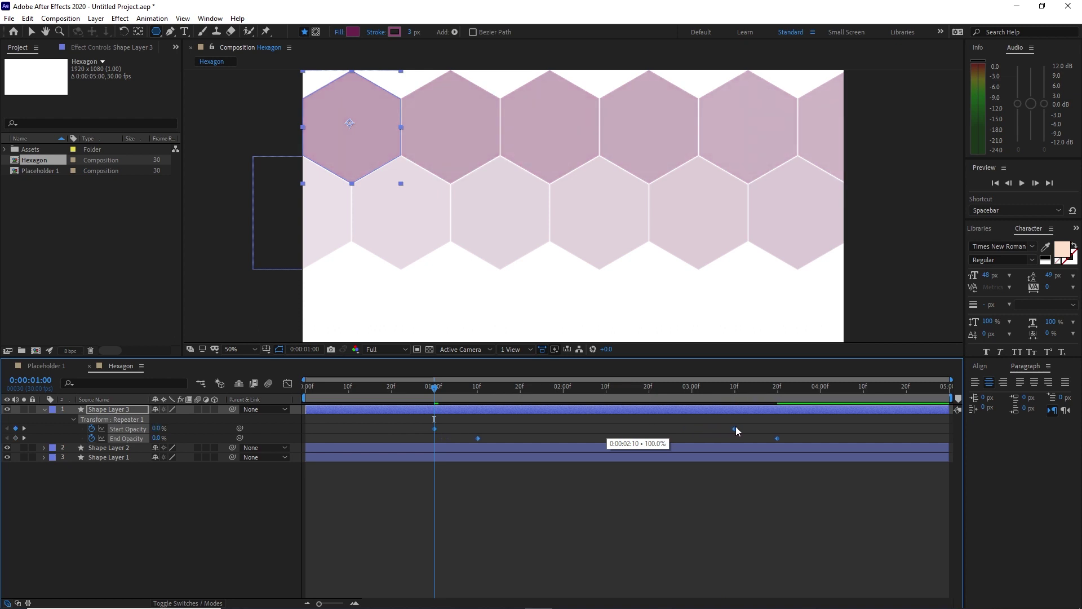
pyautogui.click(44, 411)
pyautogui.click(44, 411)
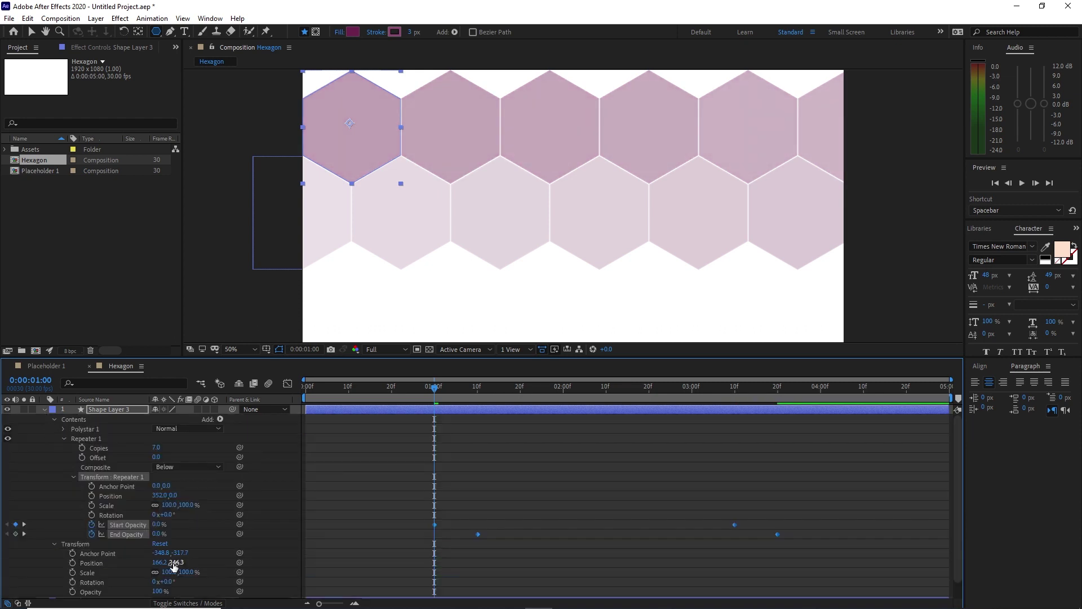
# Step: Lower Shape Layer 3 to form a third hexagon row below the second
pyautogui.moveTo(174, 564); pyautogui.dragTo(614, 470)
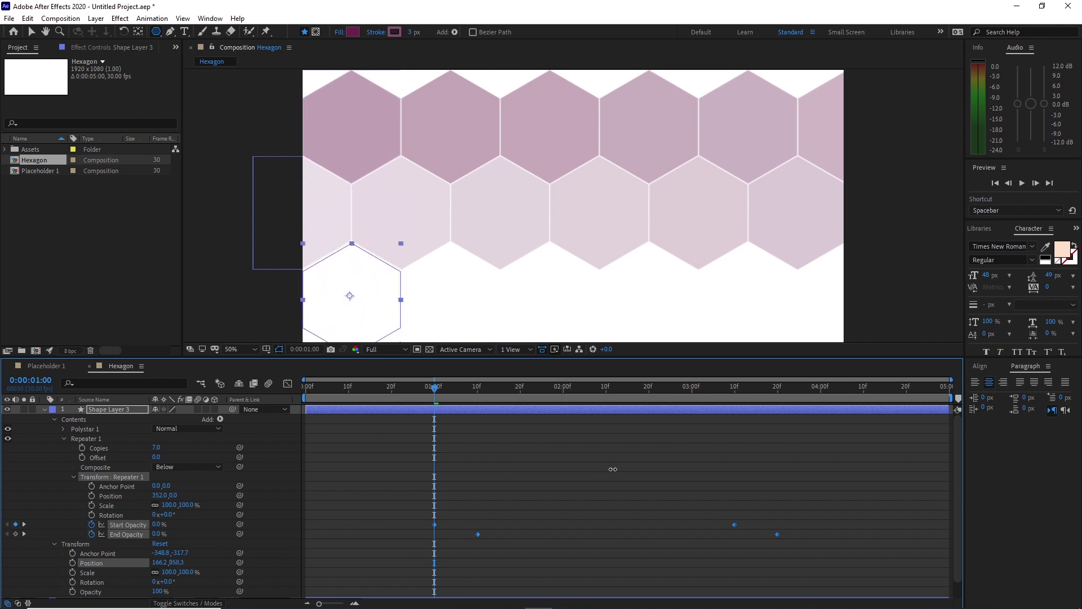
pyautogui.click(613, 471)
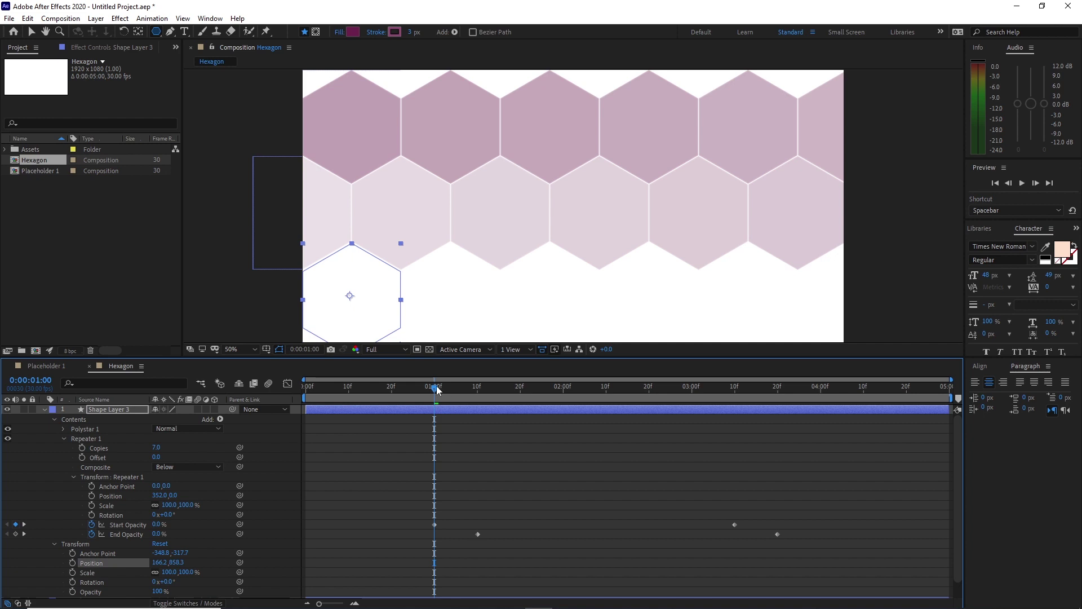
pyautogui.moveTo(437, 389); pyautogui.dragTo(801, 387)
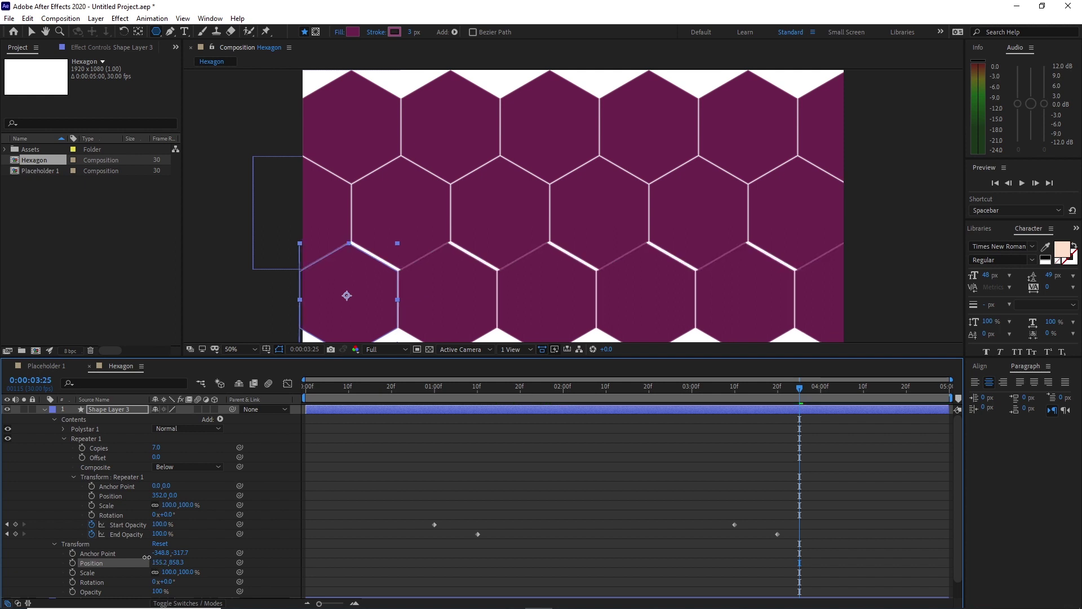
pyautogui.moveTo(177, 562); pyautogui.dragTo(176, 562)
pyautogui.click(55, 544)
# Step: Collapse all of Shape Layer 3's property groups
pyautogui.click(73, 477)
pyautogui.click(64, 438)
pyautogui.click(54, 419)
pyautogui.click(45, 410)
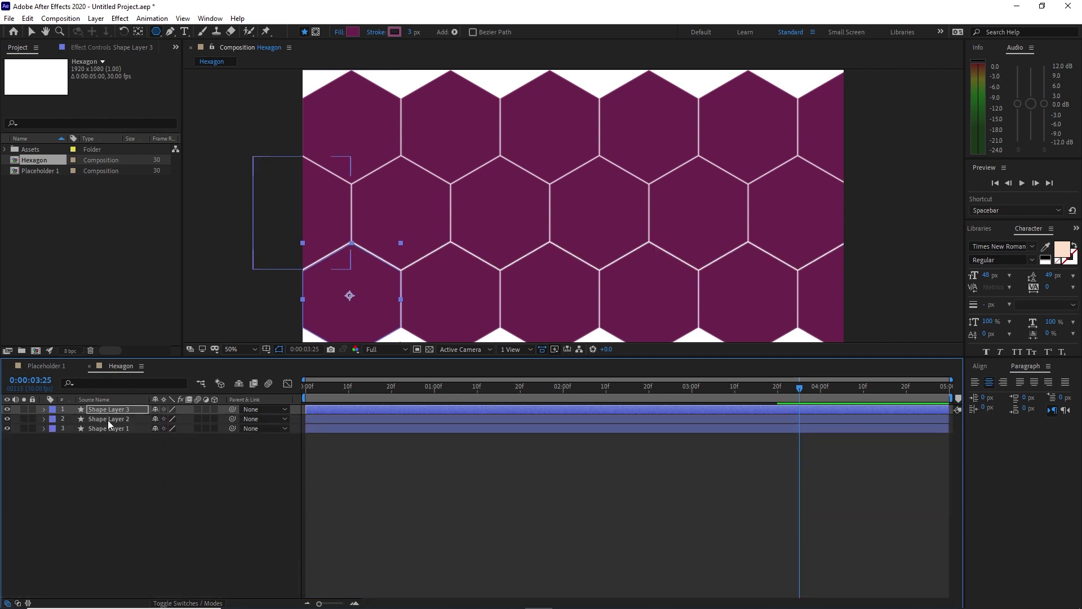
# Step: Duplicate Shape Layer 2 to the top and shift its opacity keyframes to start around 1s10f
pyautogui.click(107, 420)
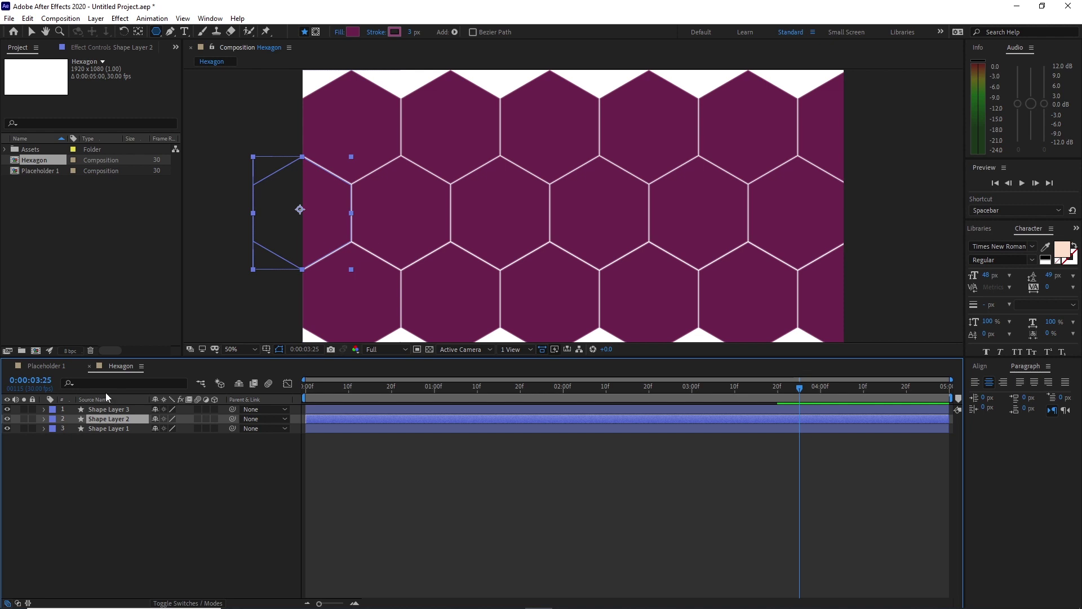
pyautogui.click(27, 18)
pyautogui.click(52, 163)
pyautogui.moveTo(130, 422); pyautogui.dragTo(128, 406)
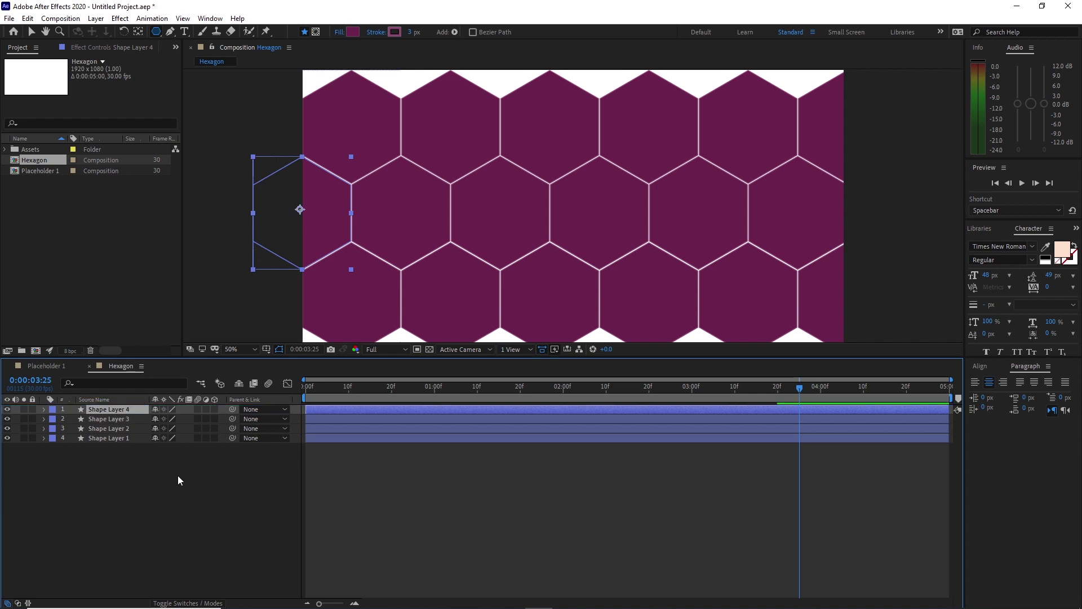
pyautogui.press('u')
pyautogui.moveTo(320, 424); pyautogui.dragTo(712, 442)
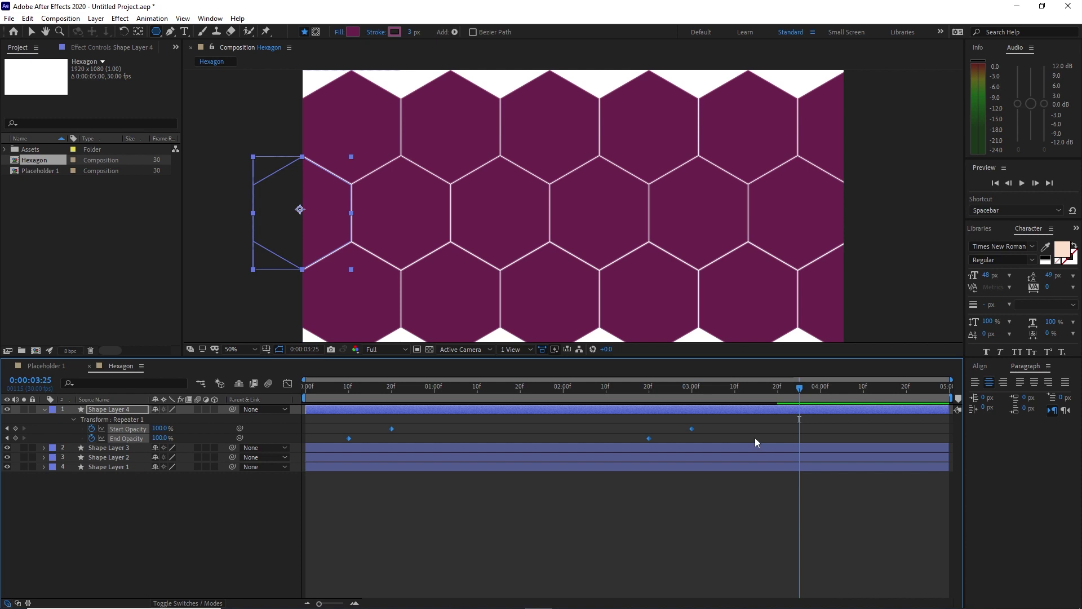
pyautogui.moveTo(804, 388); pyautogui.dragTo(478, 409)
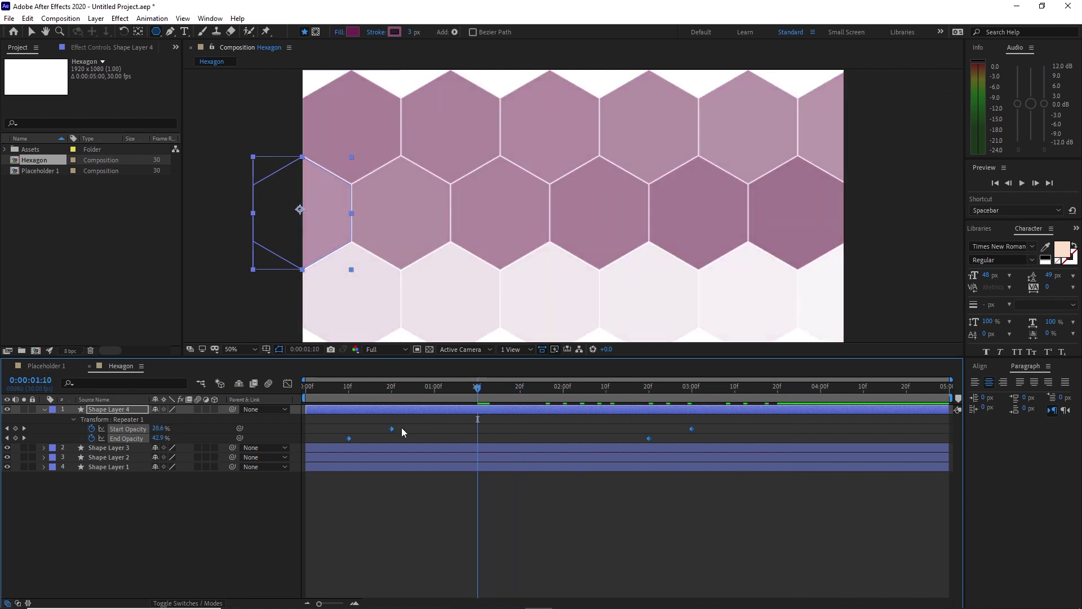
pyautogui.moveTo(349, 441); pyautogui.dragTo(479, 441)
# Step: Move Shape Layer 4 down to about Y 1130.3 as a fourth hexagon row
pyautogui.click(43, 412)
pyautogui.click(43, 412)
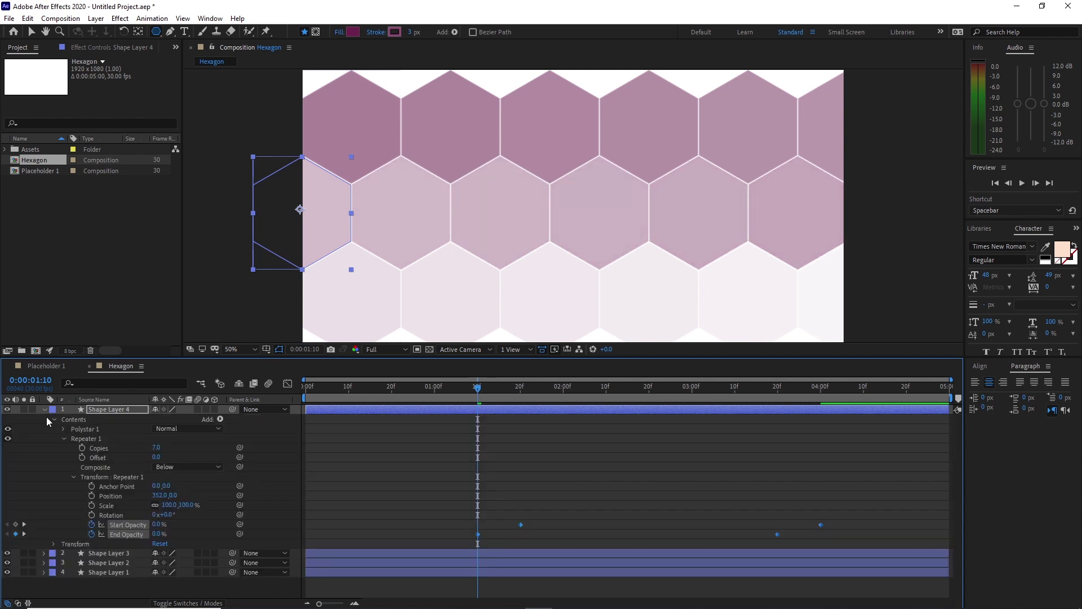
pyautogui.click(53, 543)
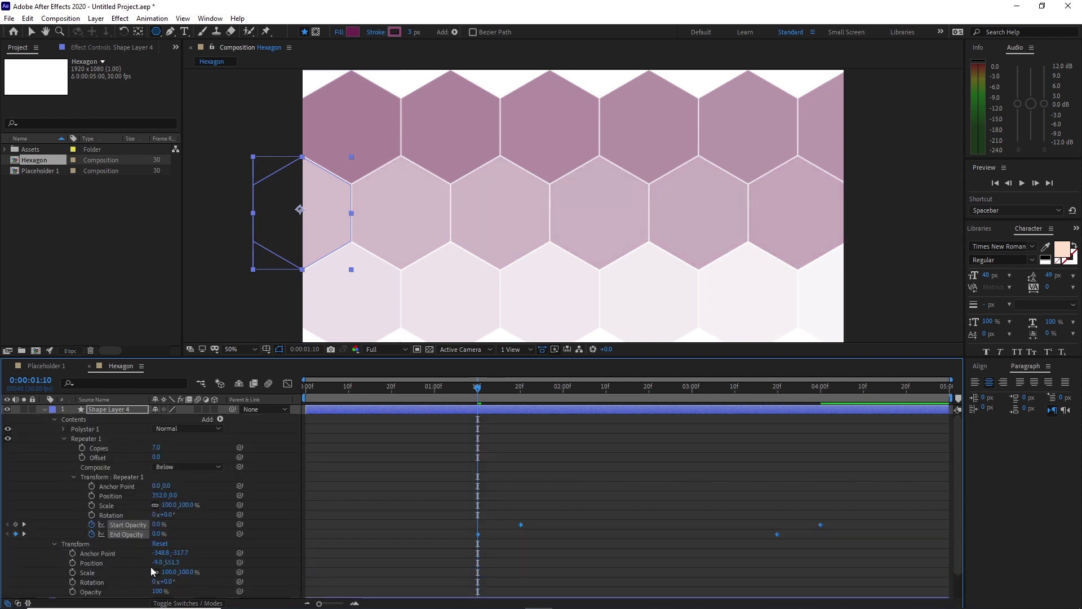
pyautogui.press(',')
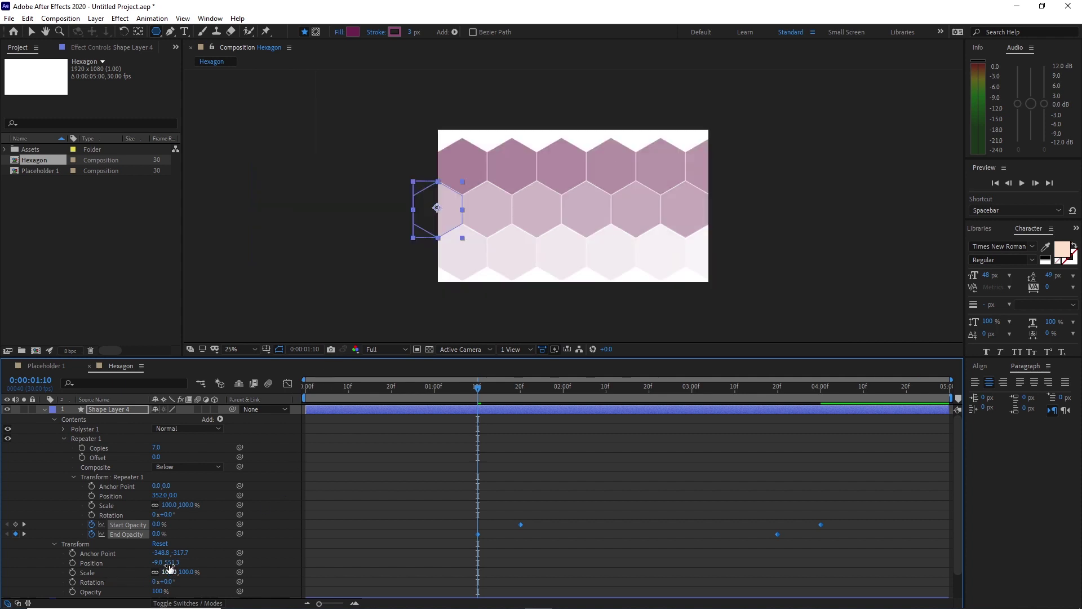
pyautogui.click(174, 562)
pyautogui.moveTo(174, 562); pyautogui.dragTo(625, 433)
pyautogui.moveTo(478, 388); pyautogui.dragTo(765, 387)
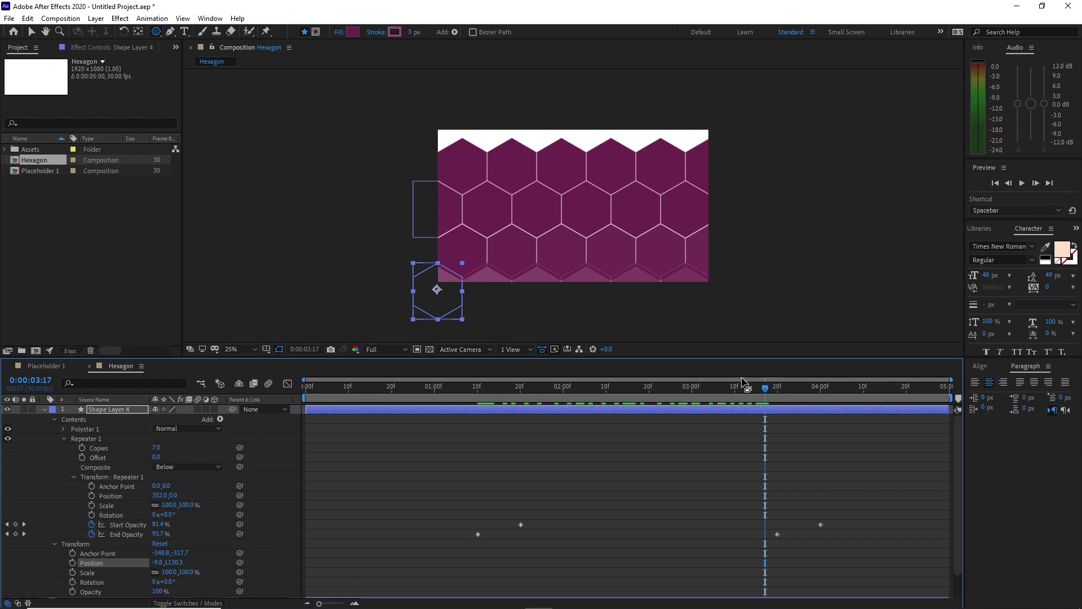
pyautogui.moveTo(157, 567); pyautogui.dragTo(175, 572)
pyautogui.click(43, 410)
# Step: Raise all four shape layers' Position Y together so the hexagons fill the frame
pyautogui.moveTo(65, 409); pyautogui.dragTo(103, 454)
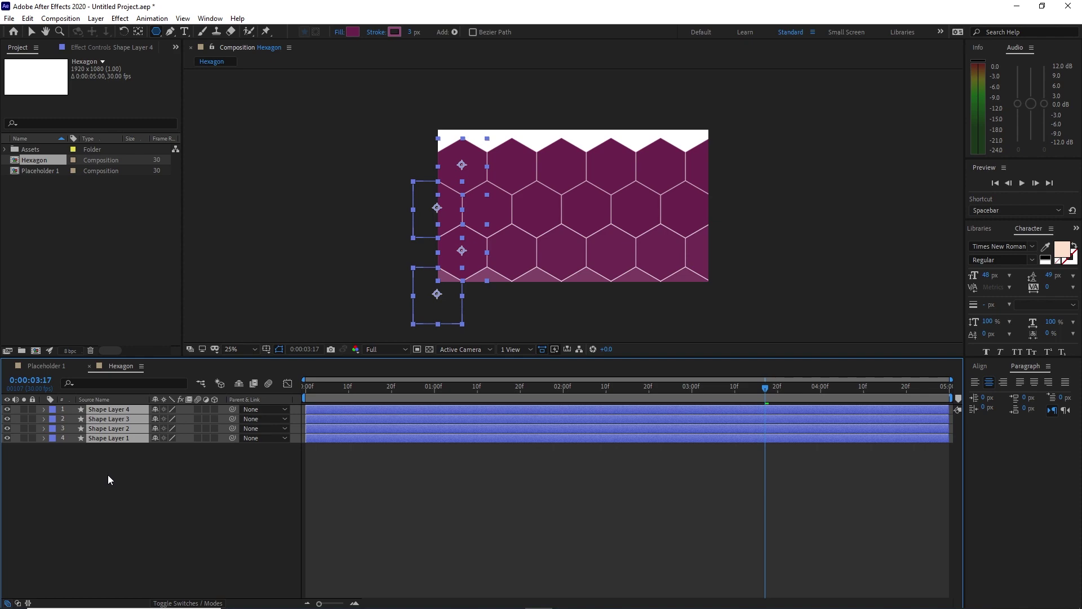
pyautogui.press('p')
pyautogui.moveTo(177, 477); pyautogui.dragTo(116, 448)
pyautogui.click(164, 508)
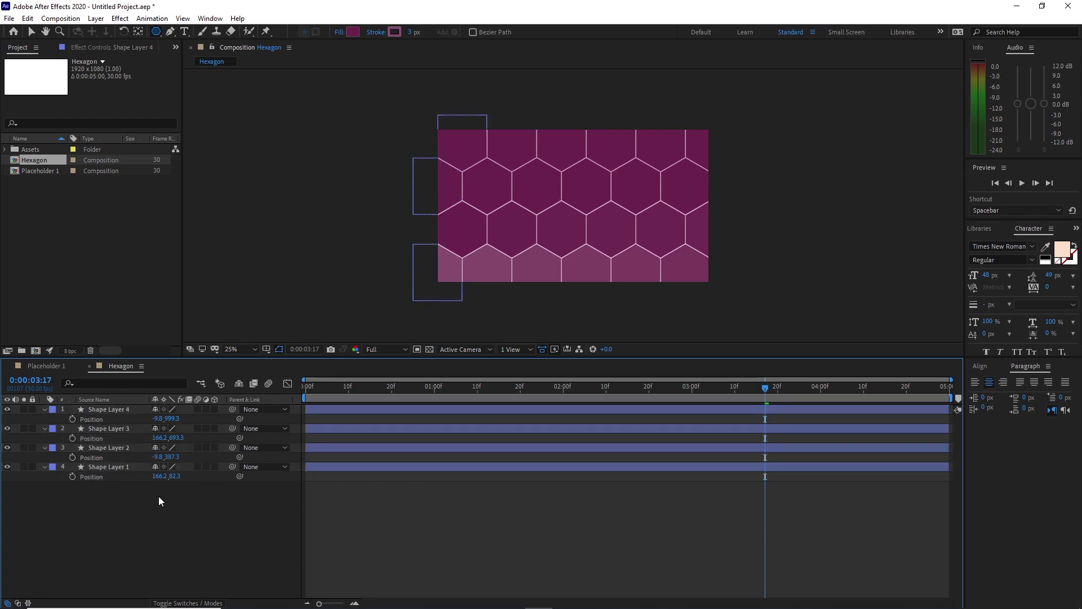
# Step: Add 1.jpg from Assets > Image into Placeholder 1 and scale it to 35%
pyautogui.click(44, 366)
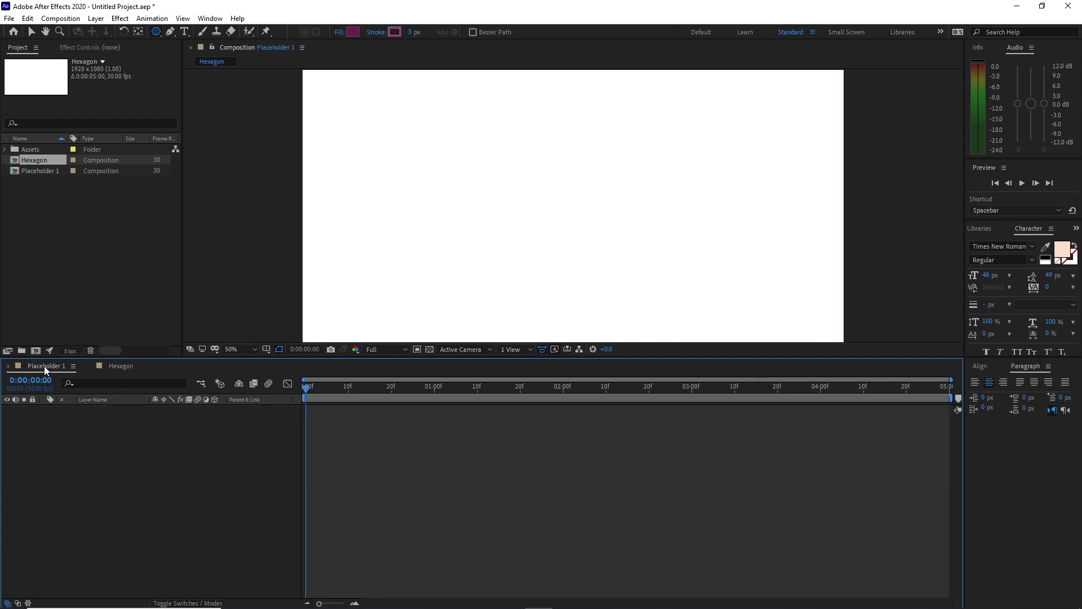
pyautogui.click(5, 150)
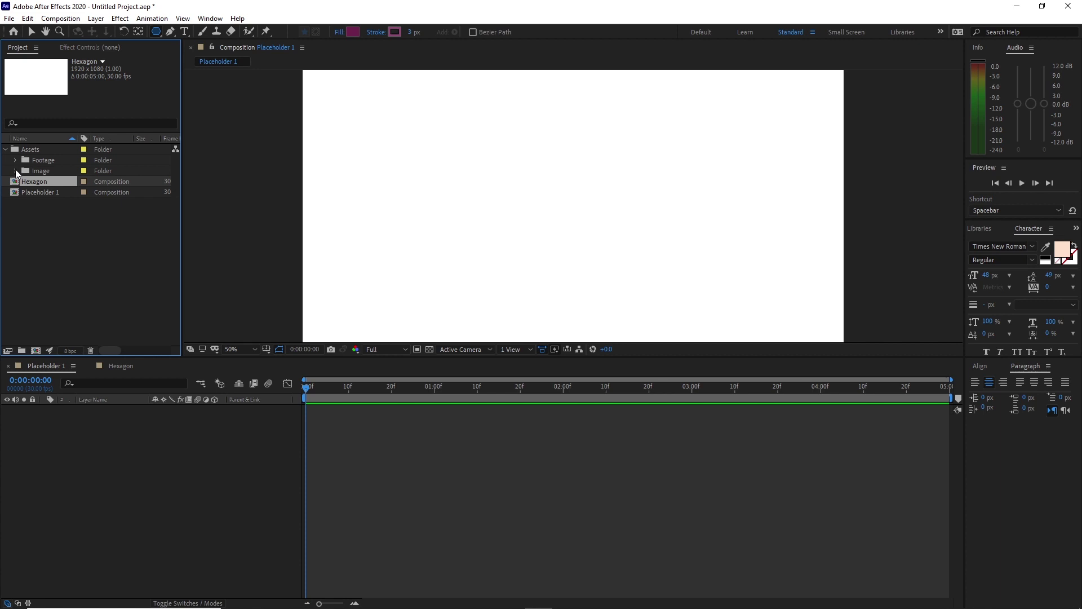
pyautogui.click(15, 171)
pyautogui.click(49, 182)
pyautogui.moveTo(48, 181); pyautogui.dragTo(83, 451)
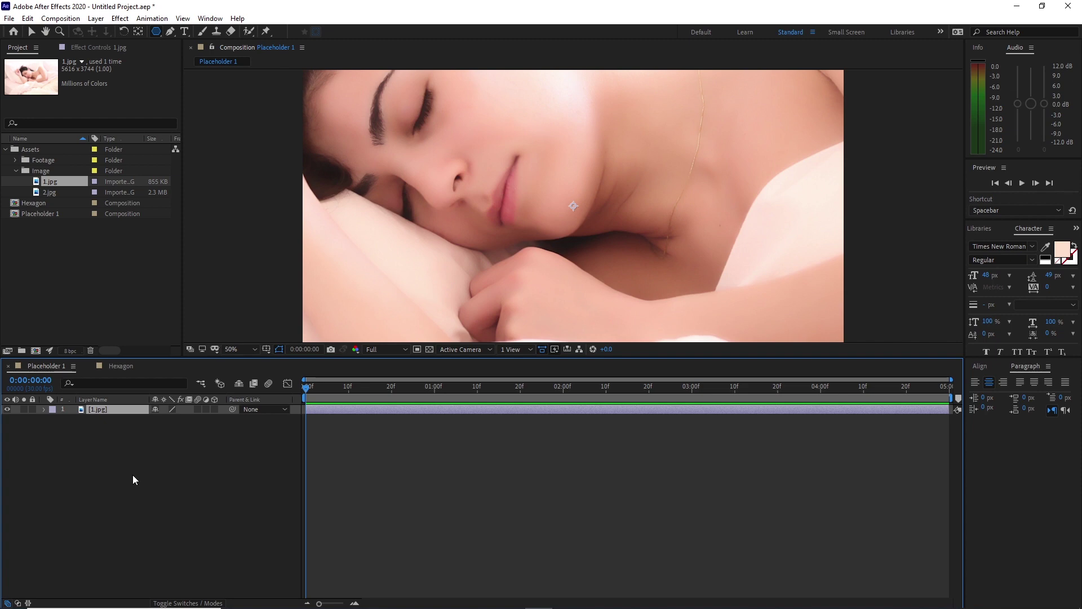
pyautogui.press('s')
pyautogui.moveTo(167, 418); pyautogui.dragTo(124, 427)
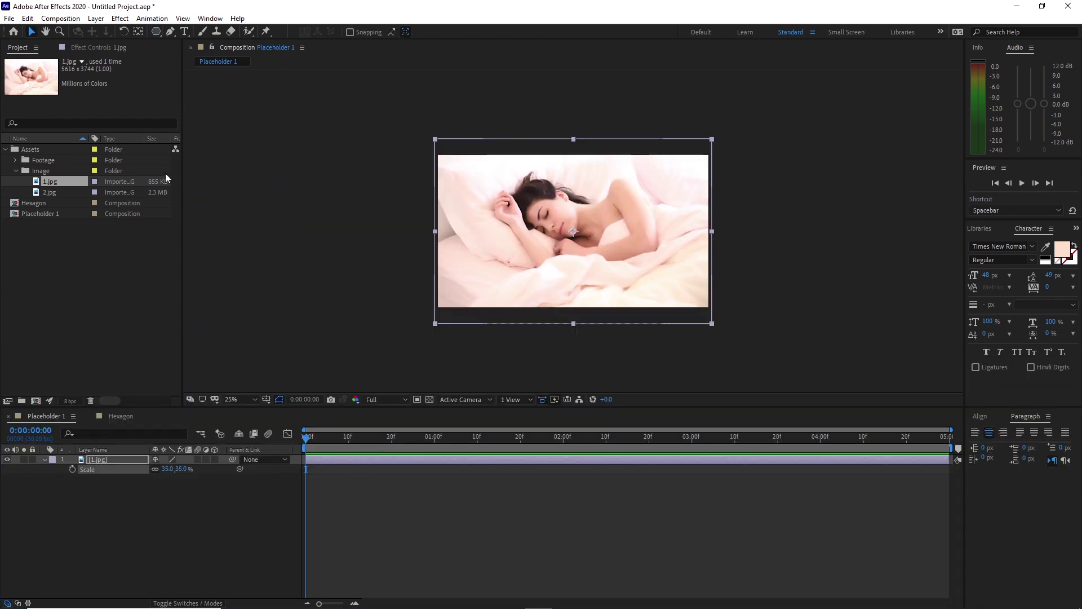
# Step: Create a new composition named 'Media 1'
pyautogui.click(61, 18)
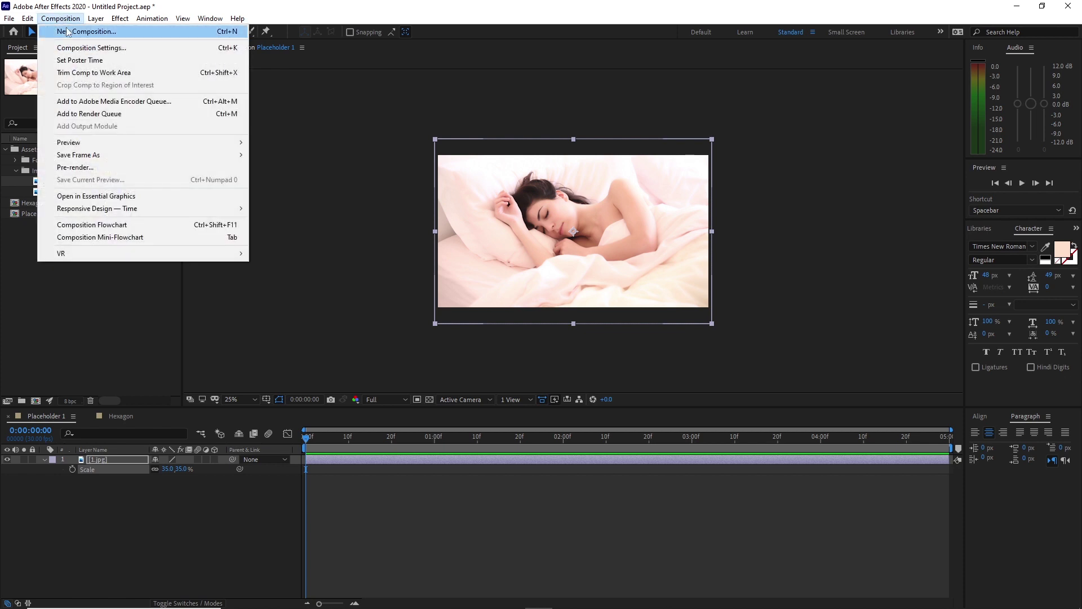
pyautogui.click(67, 31)
pyautogui.write('Media 1')
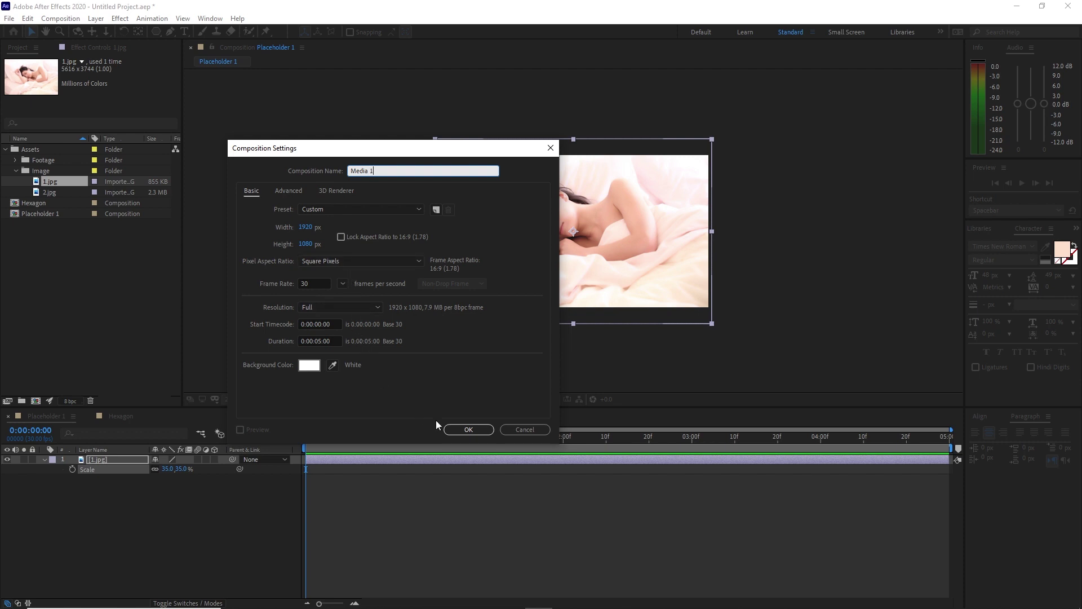
pyautogui.click(468, 429)
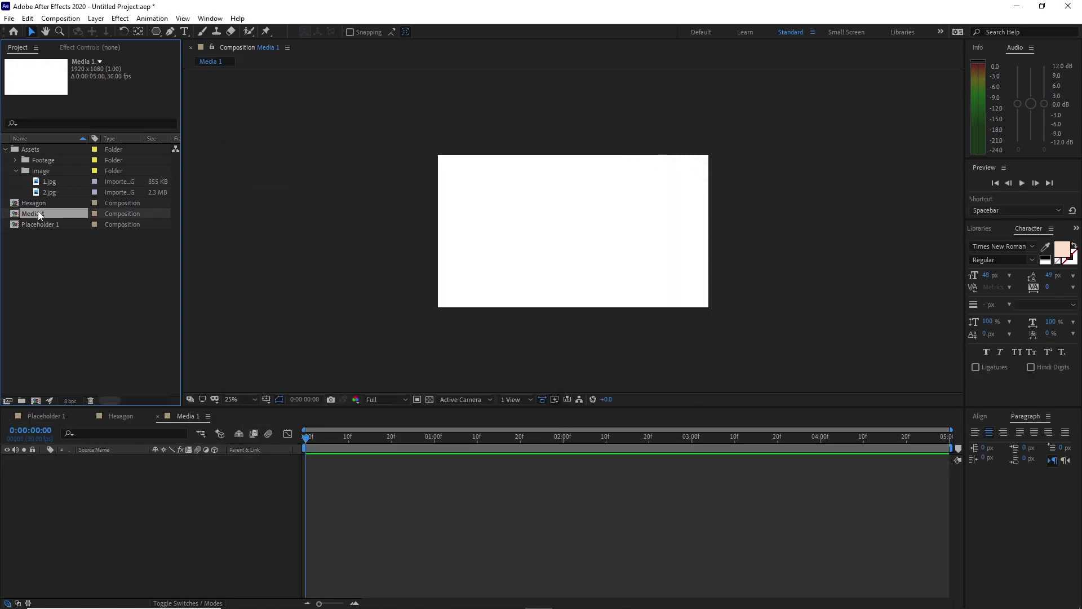
# Step: Add Placeholder 1 and Hexagon, setting Placeholder 1's track matte to Alpha Matte 'Hexagon'
pyautogui.moveTo(43, 226); pyautogui.dragTo(95, 478)
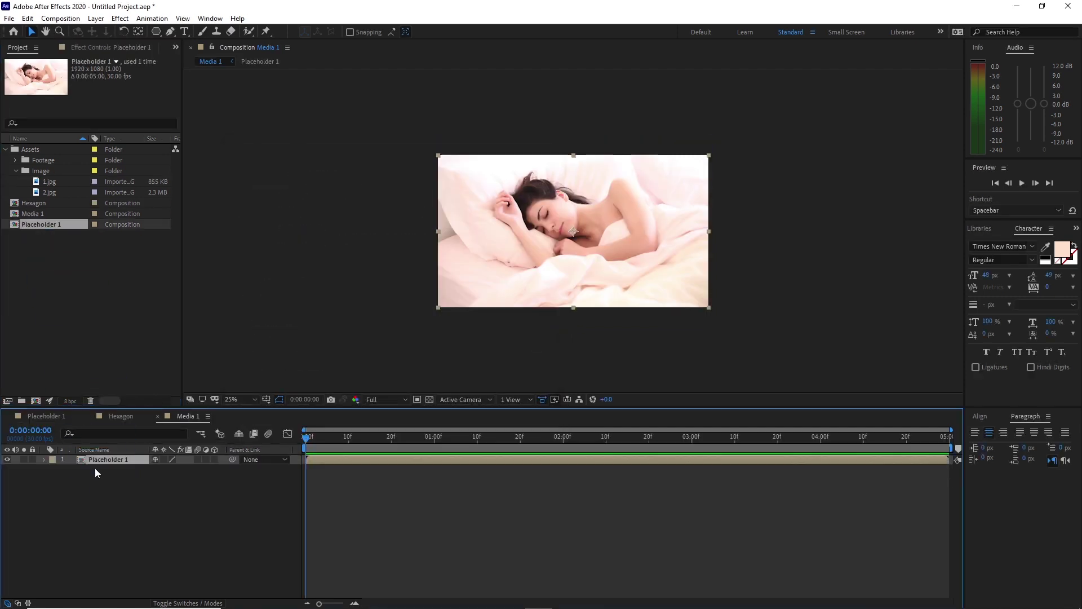
pyautogui.moveTo(35, 206); pyautogui.dragTo(87, 461)
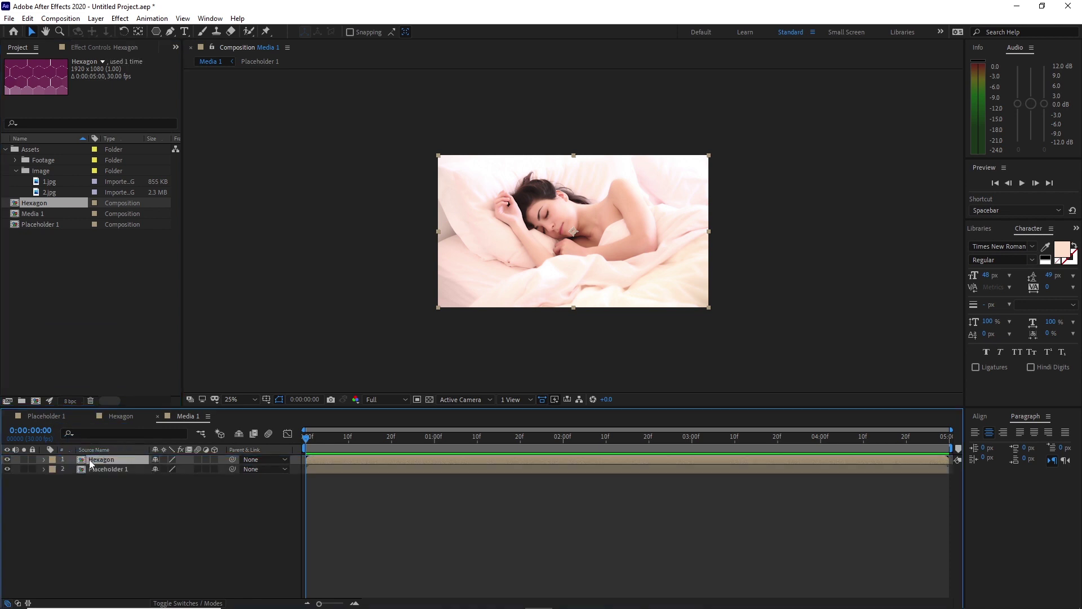
pyautogui.click(184, 594)
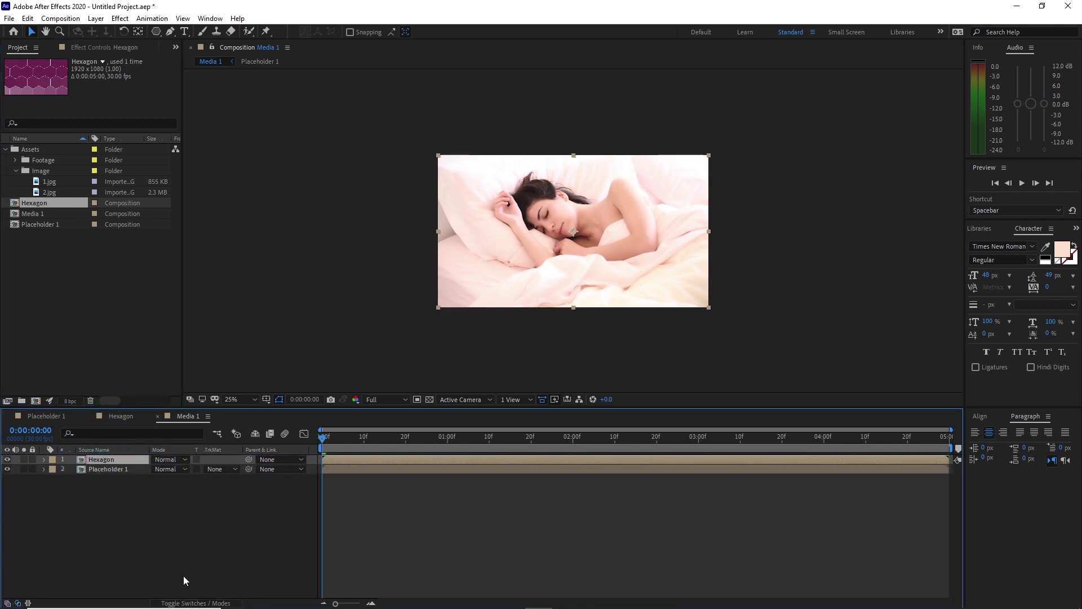
pyautogui.click(221, 470)
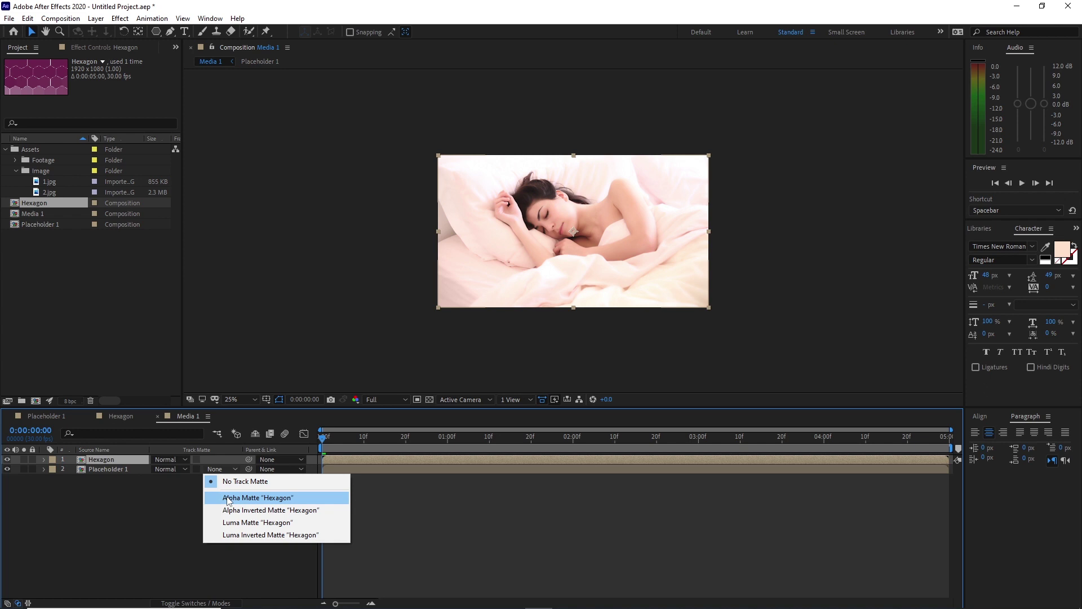
pyautogui.click(230, 500)
pyautogui.moveTo(323, 438); pyautogui.dragTo(634, 407)
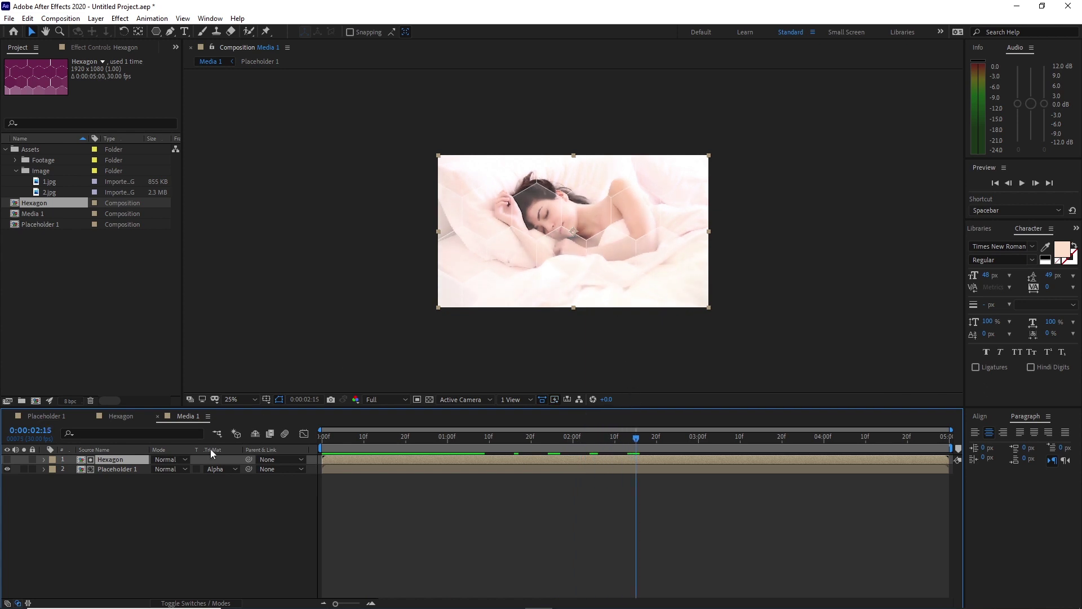
# Step: Keyframe 1.jpg's Scale in Placeholder 1 starting at 40%, then preview the shrink
pyautogui.click(40, 415)
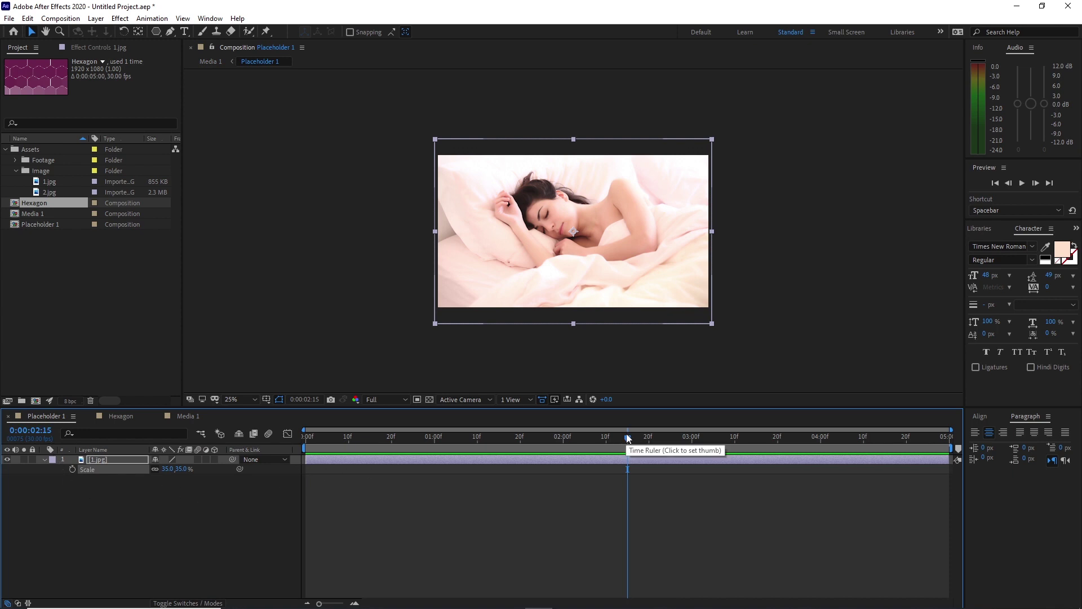
pyautogui.moveTo(627, 438); pyautogui.dragTo(946, 437)
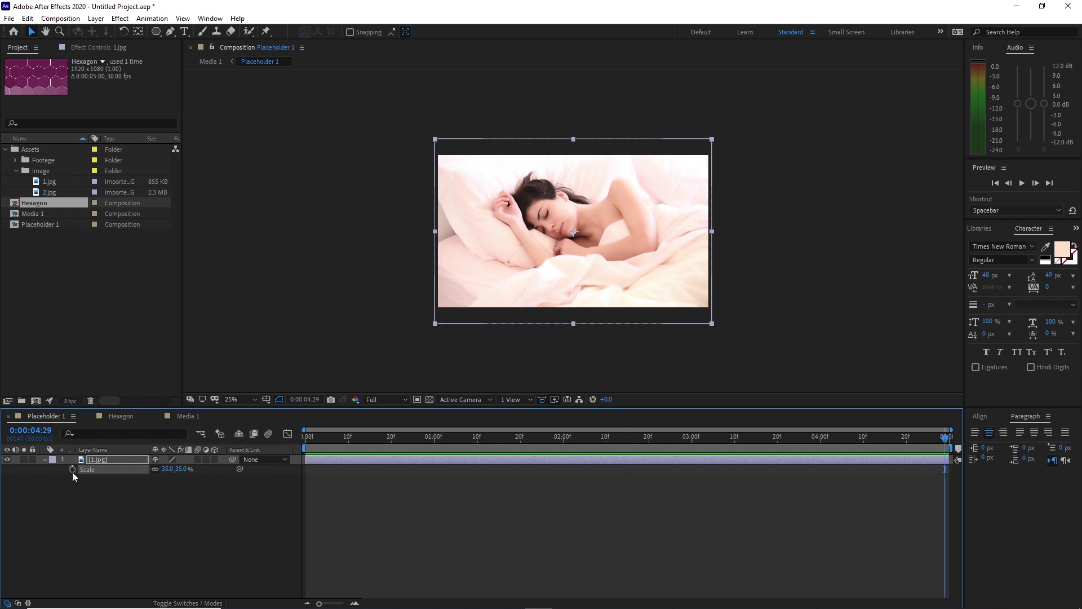
pyautogui.moveTo(944, 441); pyautogui.dragTo(303, 434)
pyautogui.moveTo(167, 469); pyautogui.dragTo(170, 471)
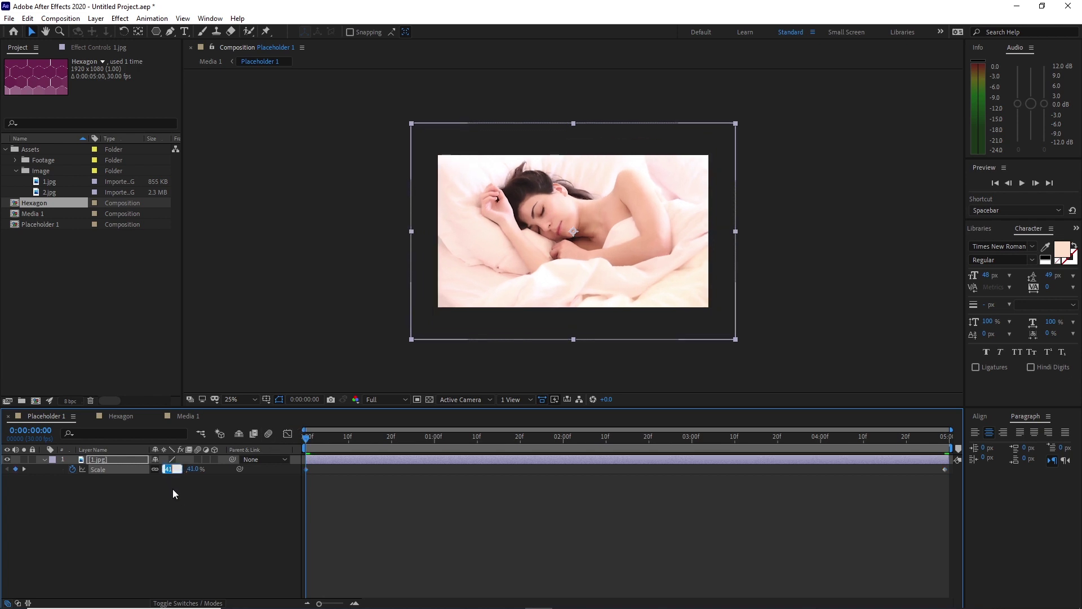
pyautogui.write('4')
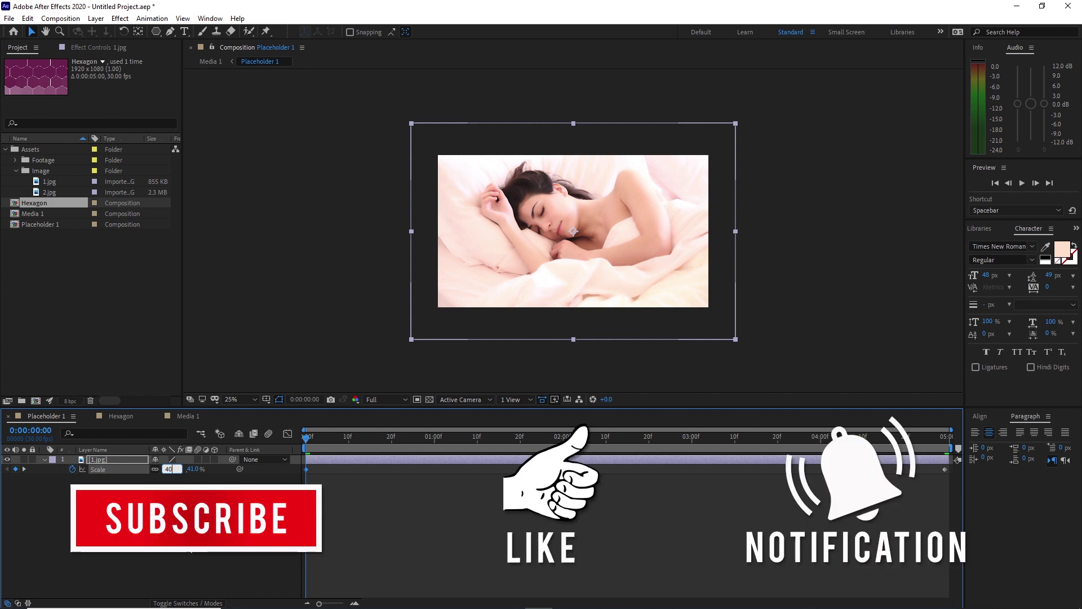
pyautogui.click(187, 543)
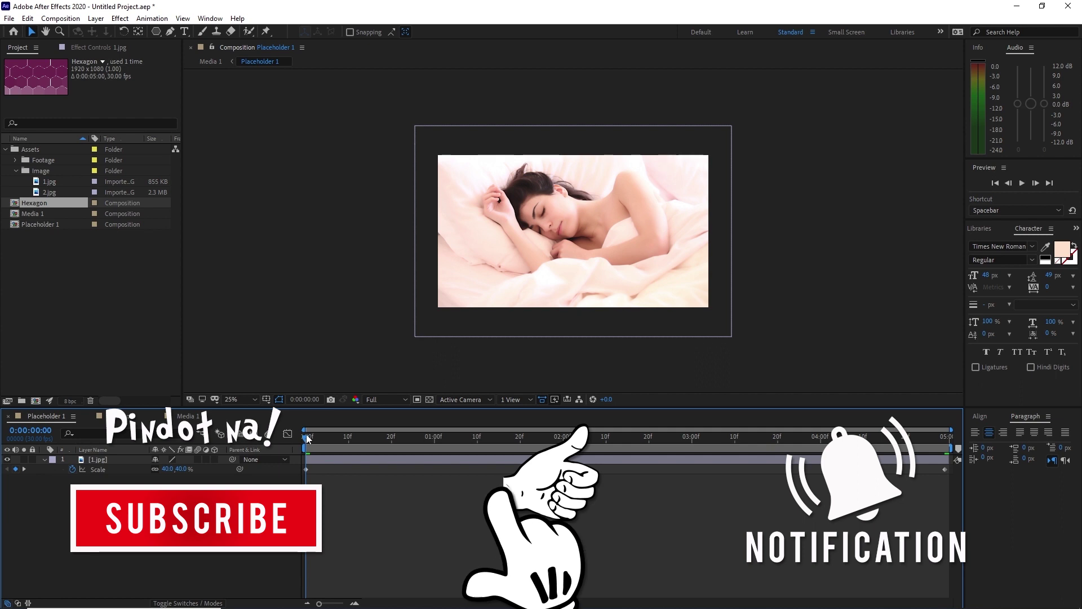
pyautogui.click(1022, 183)
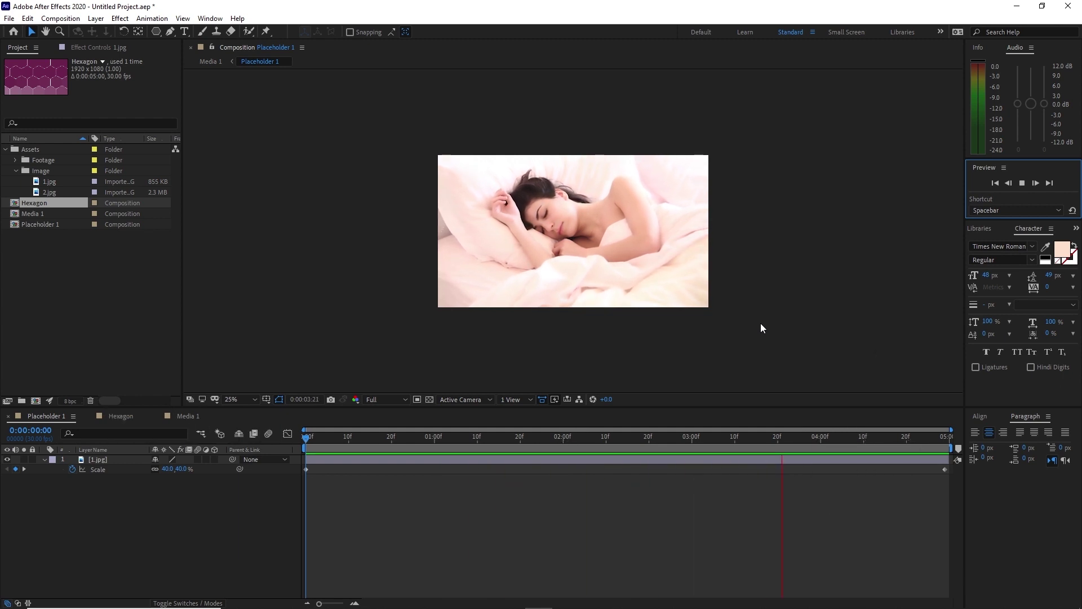
pyautogui.click(1021, 184)
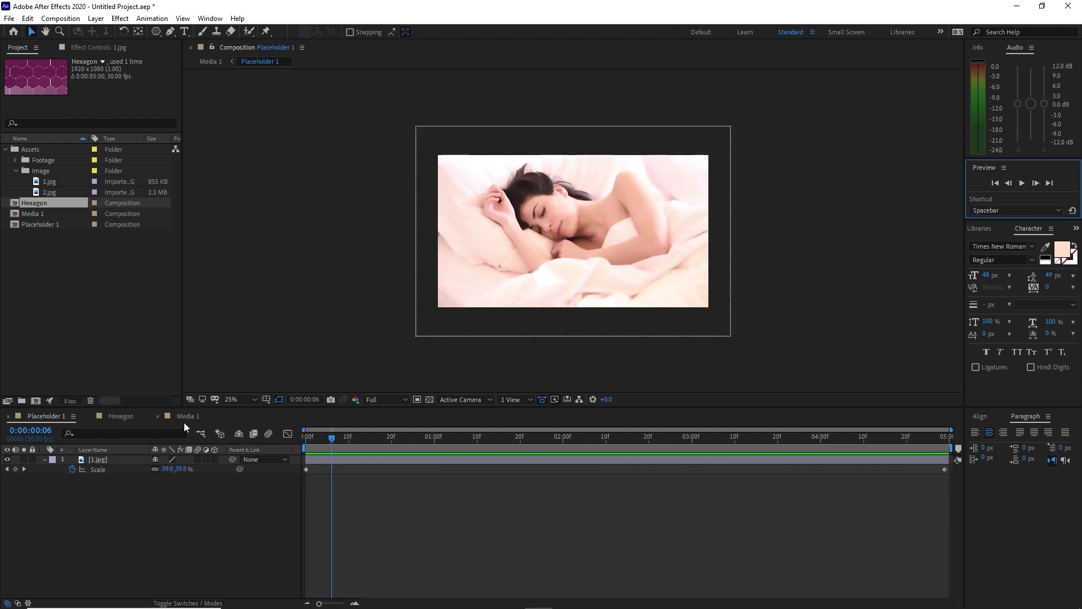
# Step: Add the RG Bokeh 7.mp4 footage from the Footage folder to the Media 1 comp
pyautogui.click(184, 420)
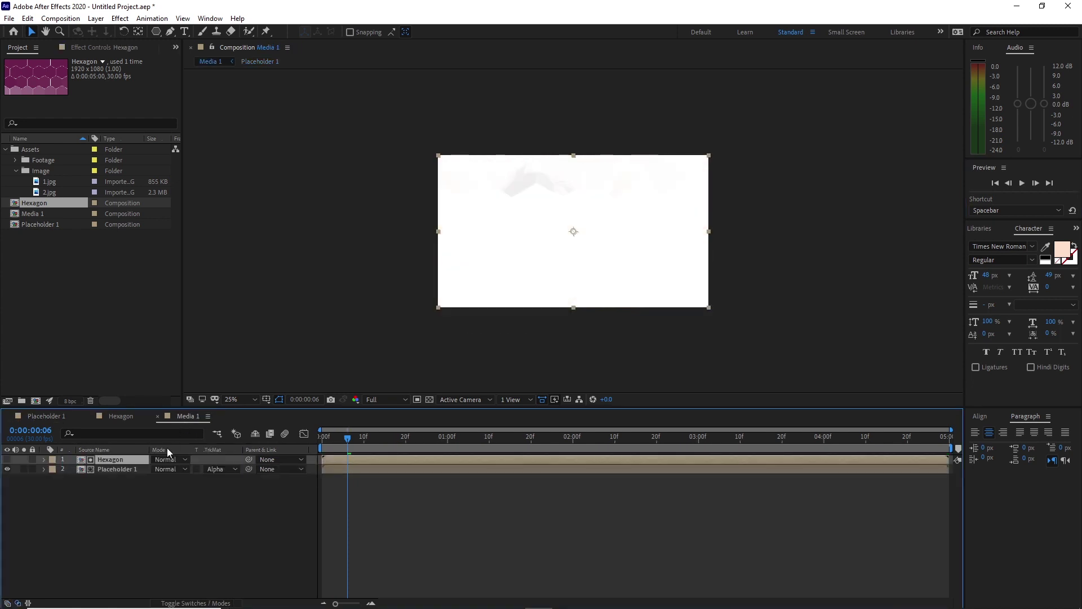
pyautogui.click(15, 161)
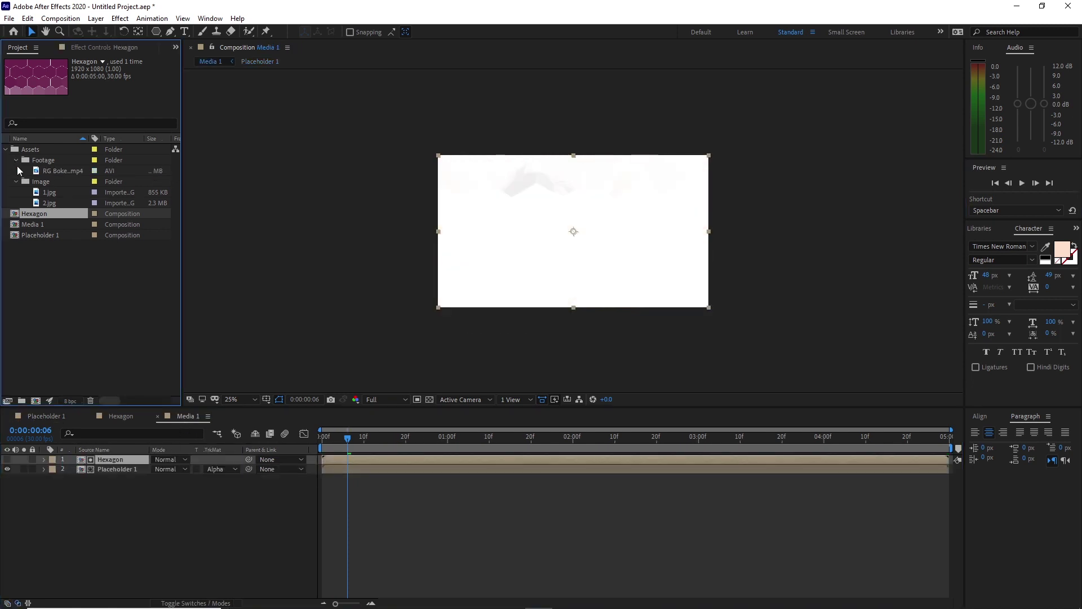
pyautogui.click(57, 170)
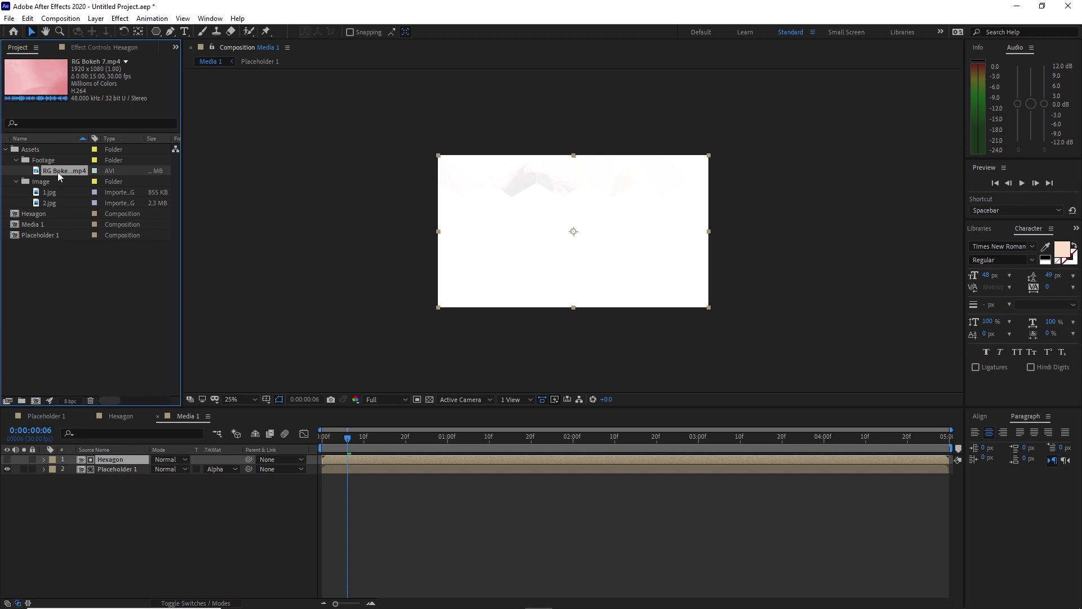
pyautogui.moveTo(64, 302); pyautogui.dragTo(78, 500)
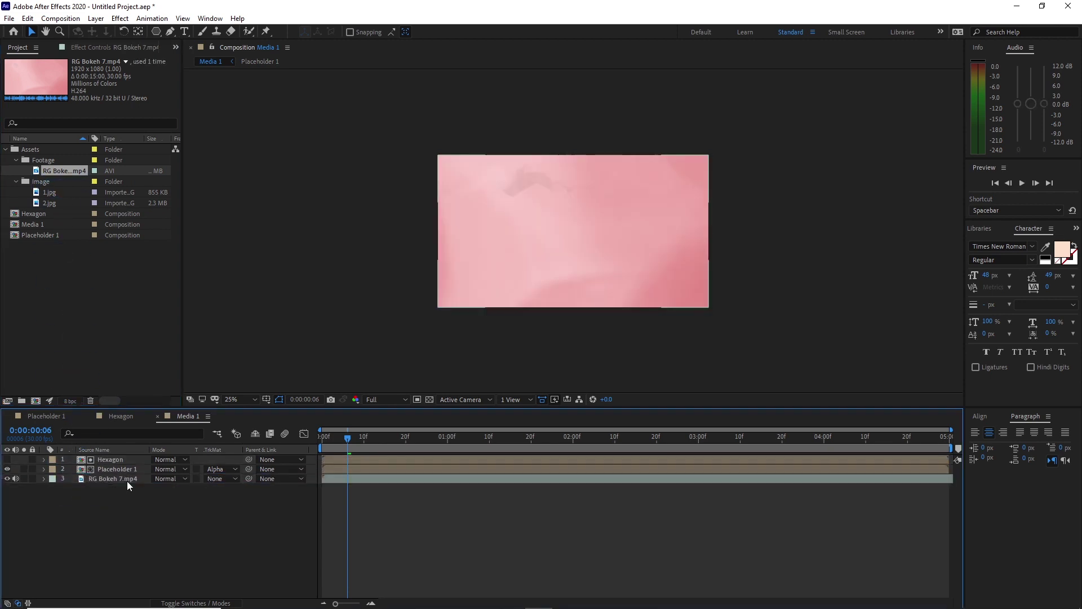
# Step: Pre-compose the bokeh layer as RG Bokeh 7.mp4 Comp 1, moving all attributes, and preview it
pyautogui.rightClick(127, 483)
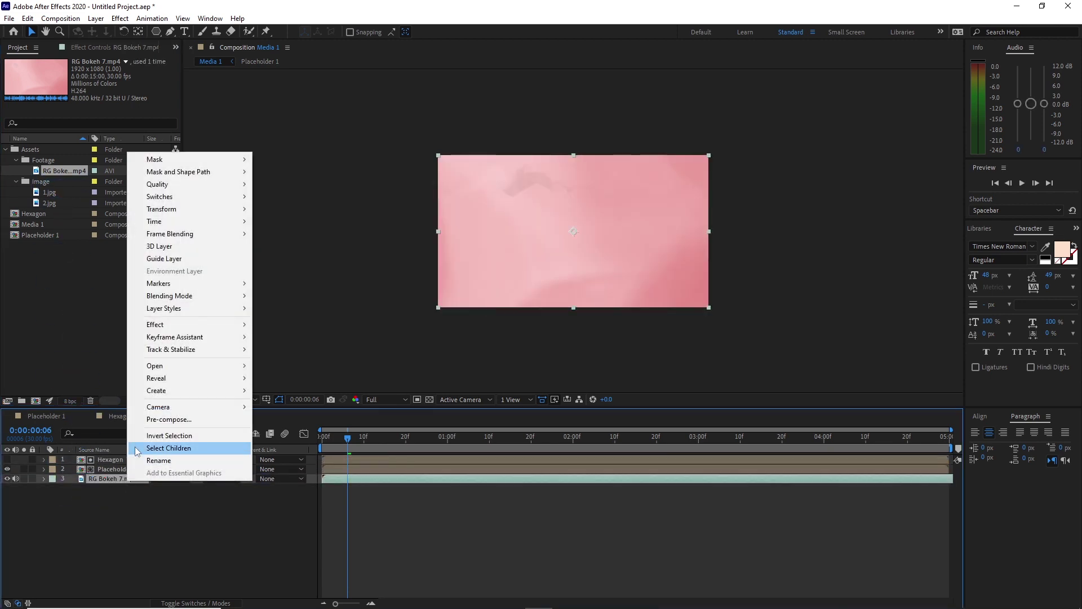
pyautogui.click(168, 420)
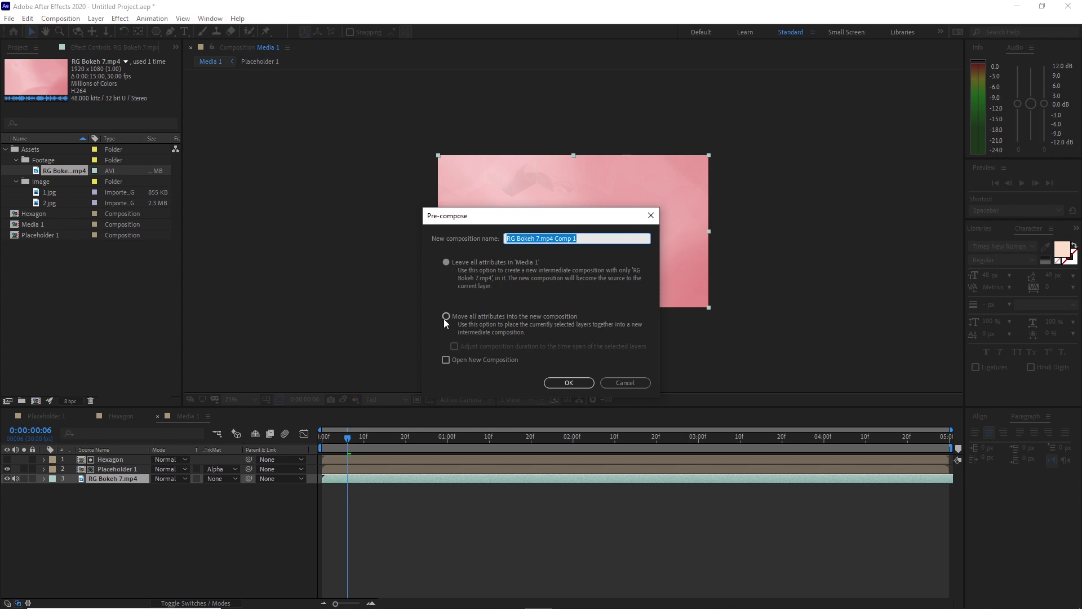
pyautogui.click(446, 316)
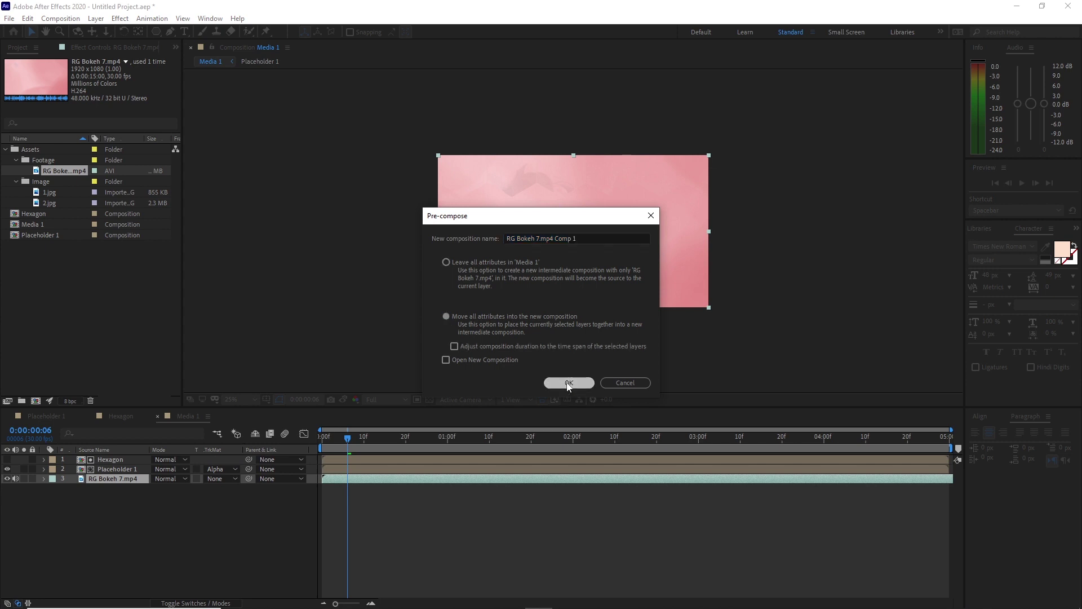
pyautogui.click(569, 383)
pyautogui.moveTo(347, 445); pyautogui.dragTo(665, 407)
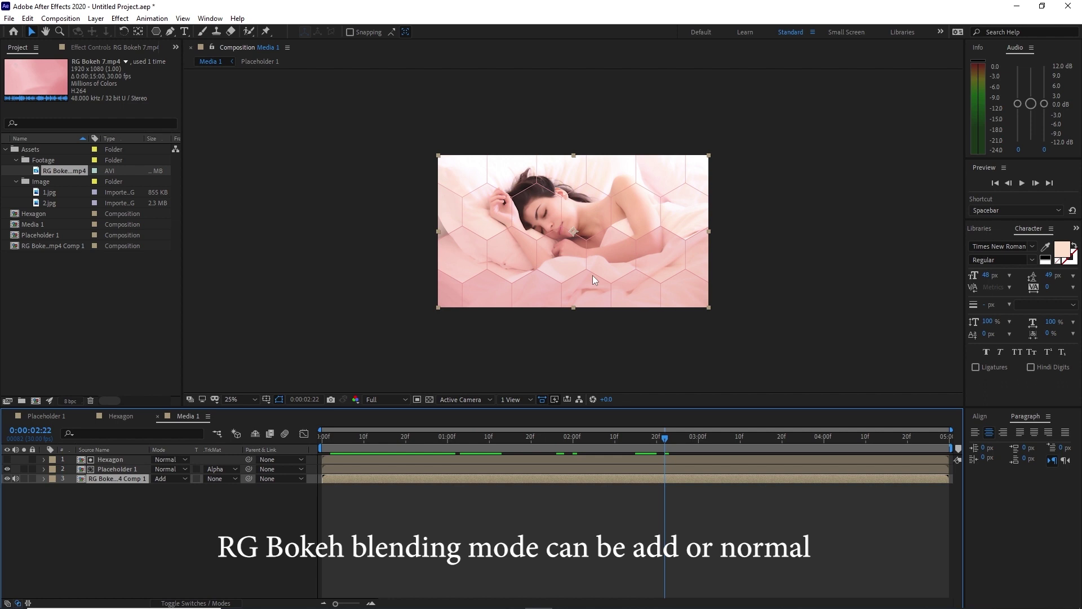
pyautogui.moveTo(654, 435); pyautogui.dragTo(628, 437)
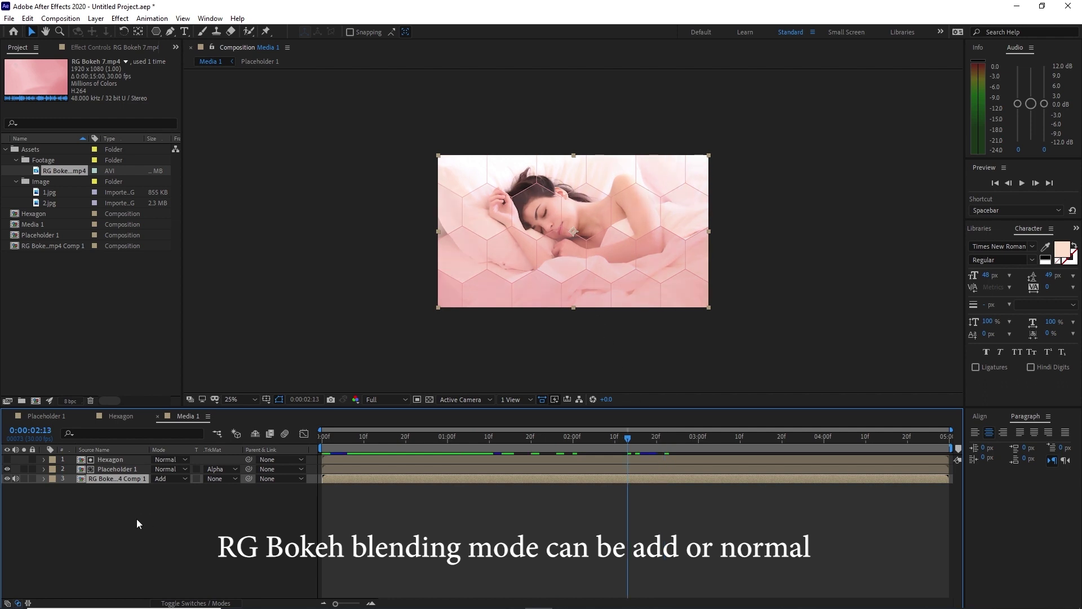
# Step: Apply a Curves effect to the bokeh comp and bow the curve down to darken it
pyautogui.click(120, 18)
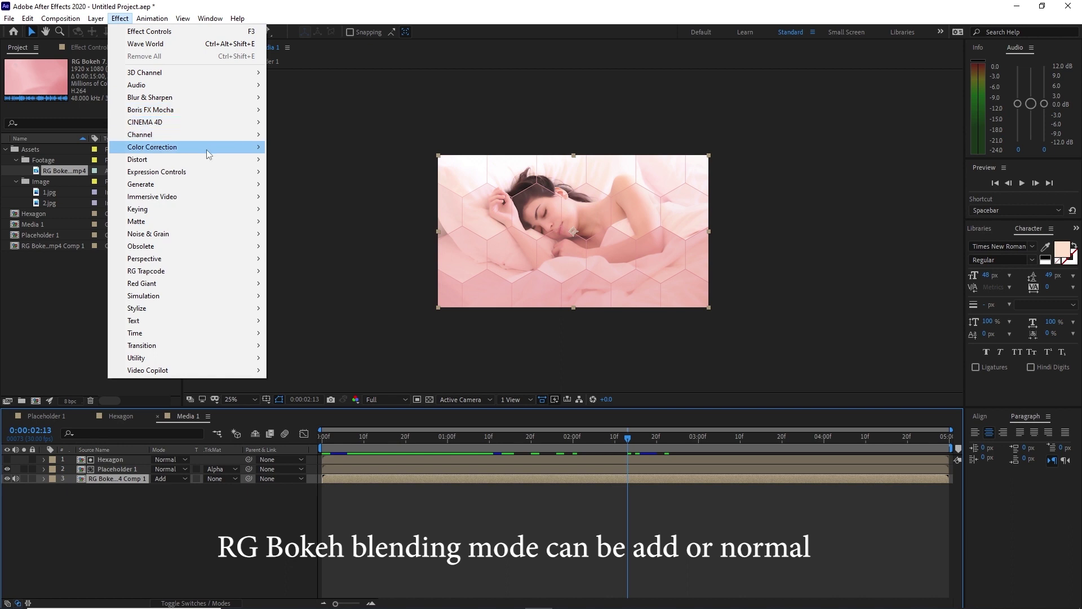
pyautogui.moveTo(260, 149)
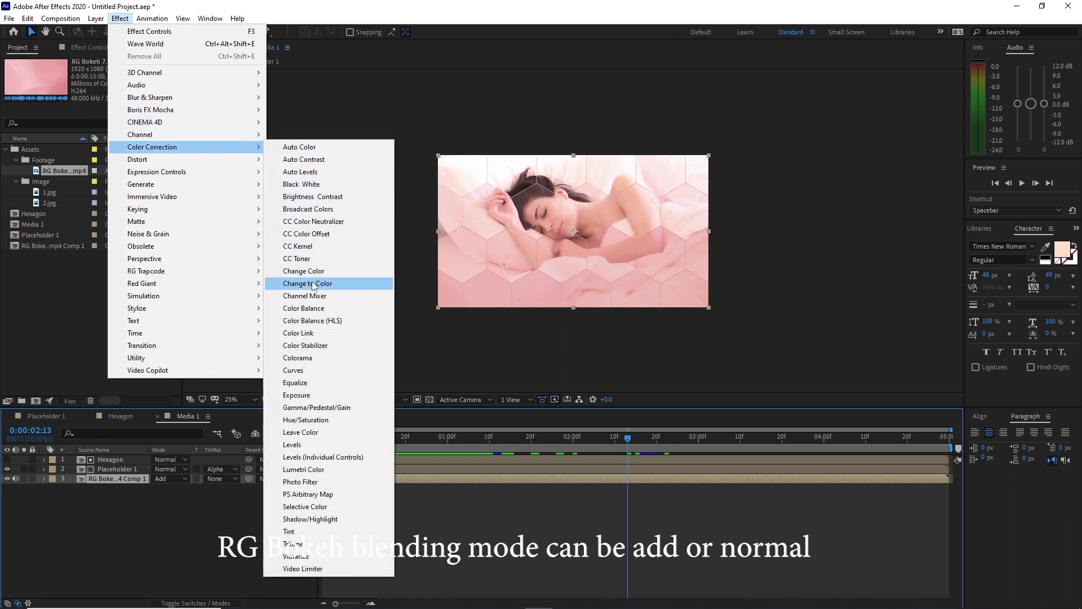
pyautogui.click(297, 371)
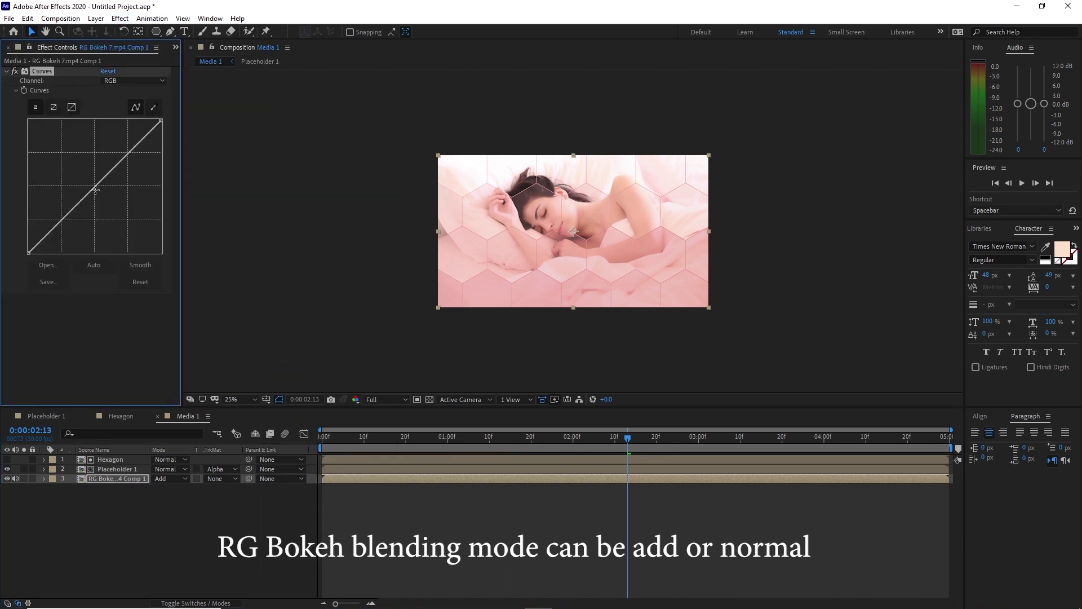
pyautogui.moveTo(93, 187); pyautogui.dragTo(106, 202)
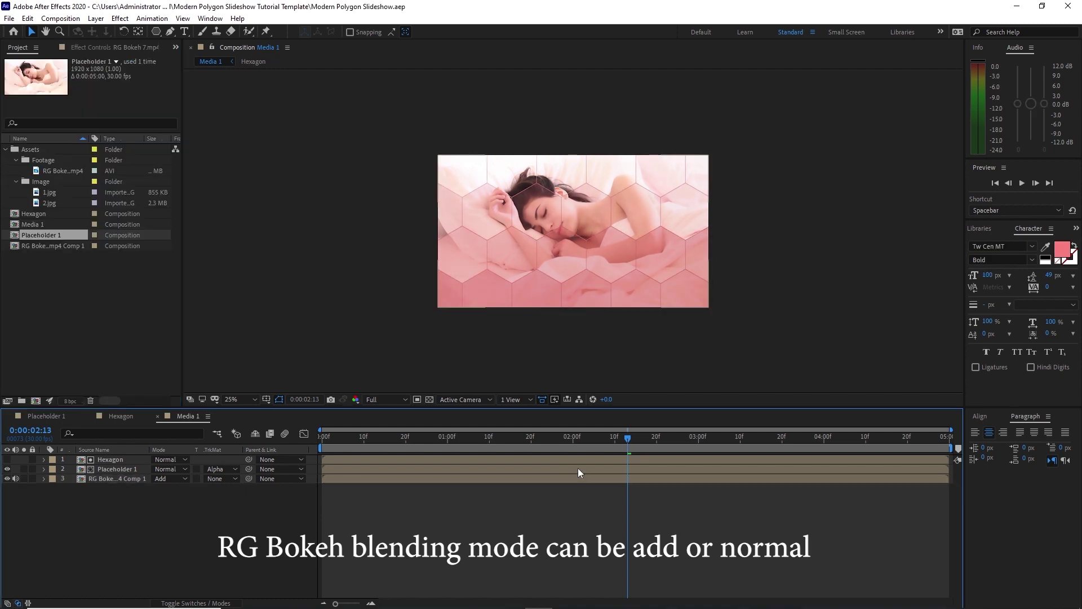
# Step: Add an AWESOME text layer coloured black (000000)
pyautogui.click(184, 32)
pyautogui.click(516, 275)
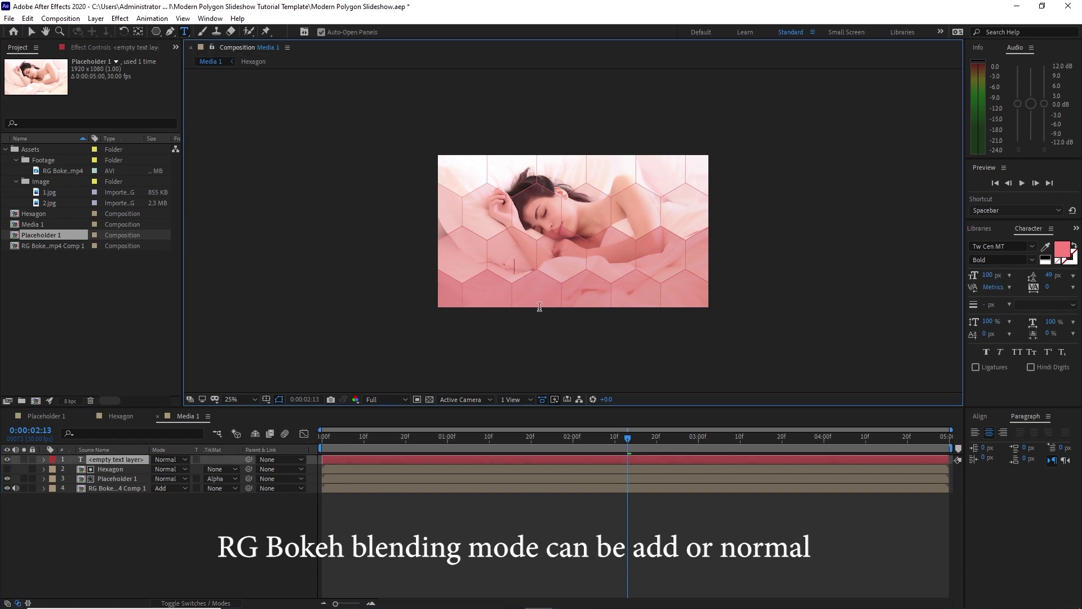
pyautogui.write('AWESOME')
pyautogui.press('Escape')
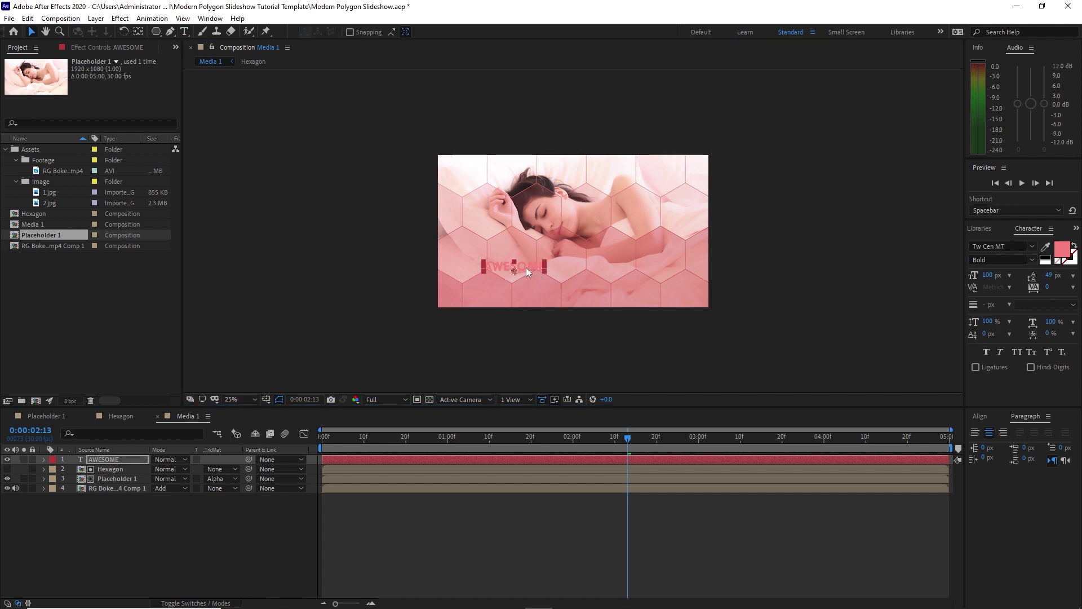
pyautogui.click(1063, 248)
pyautogui.write('000000')
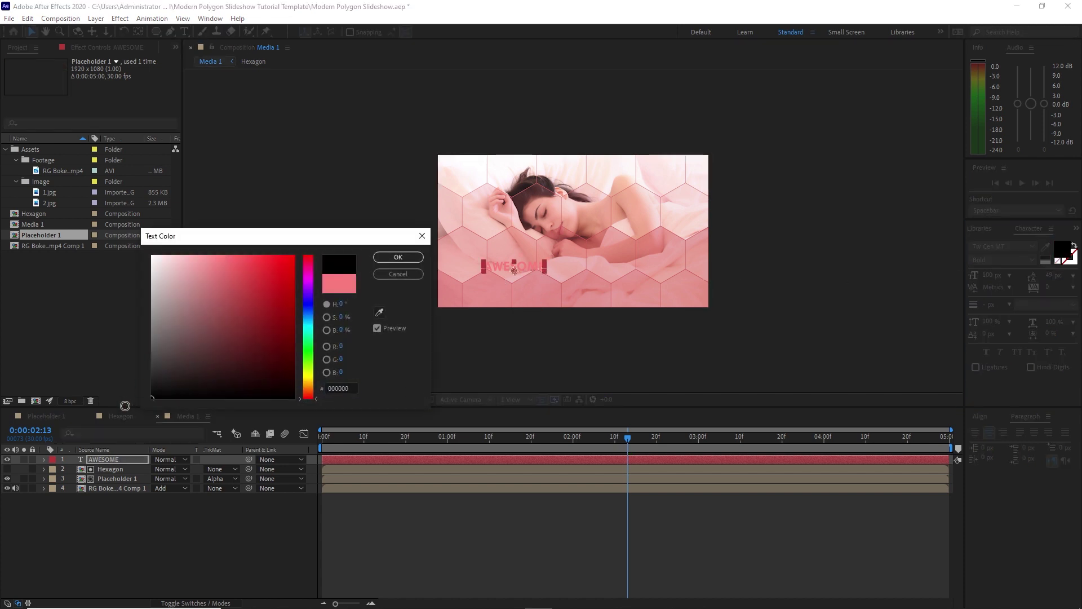
pyautogui.click(398, 257)
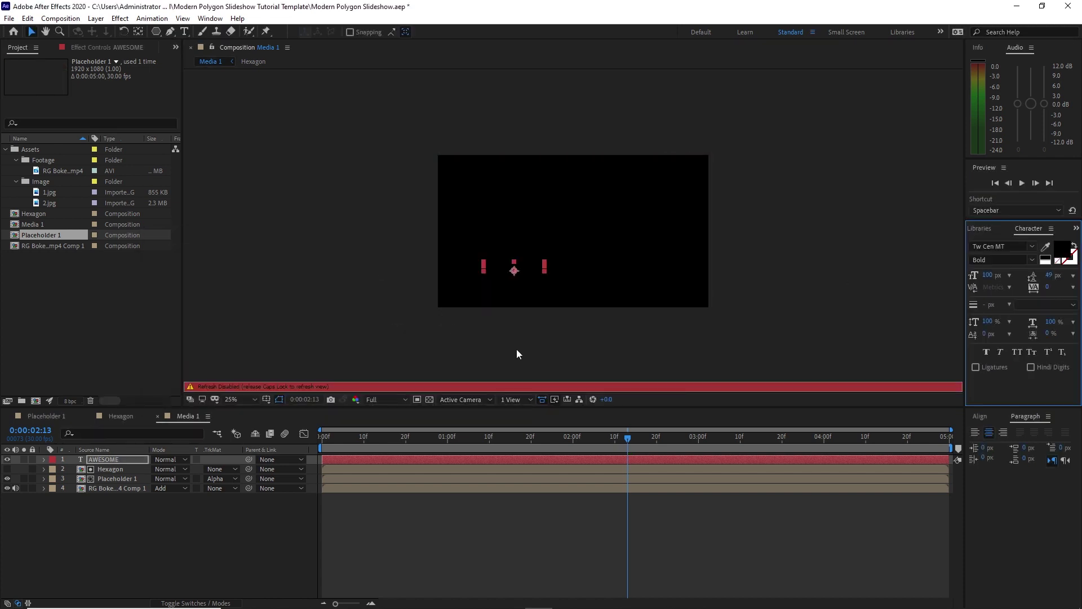
# Step: Centre AWESOME horizontally, set it to 36 px, and zoom the view to 50%
pyautogui.press('capslock')
pyautogui.click(983, 416)
pyautogui.click(995, 446)
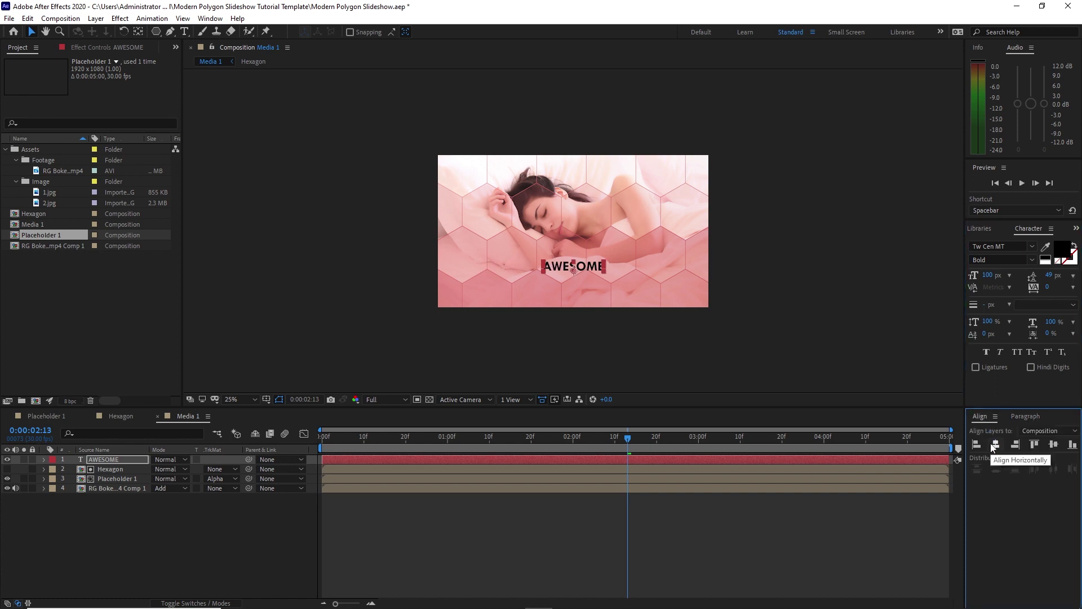
pyautogui.click(1010, 276)
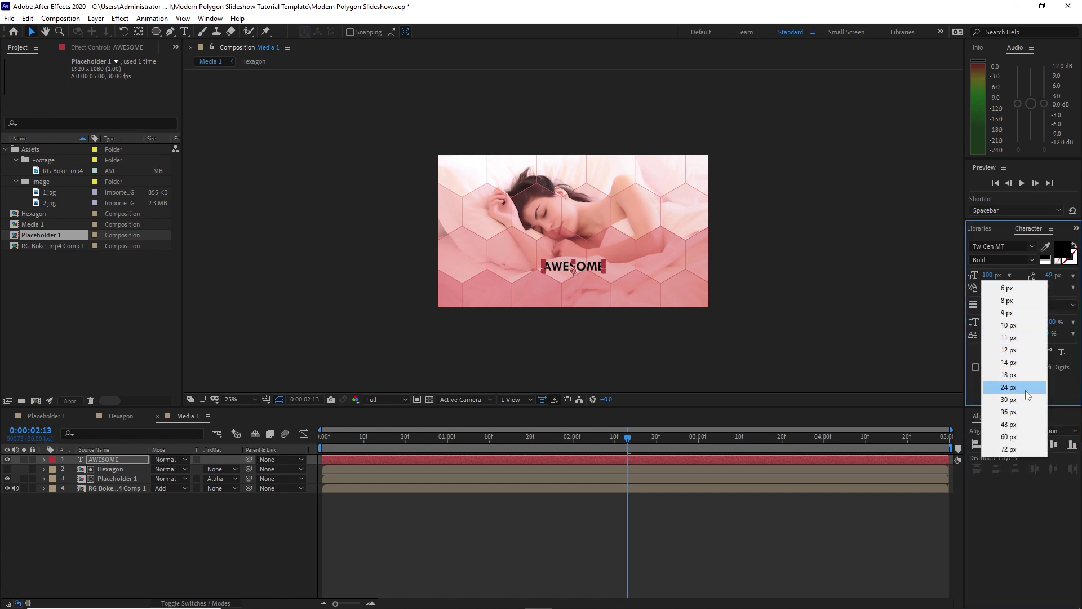
pyautogui.click(1004, 415)
pyautogui.press('.')
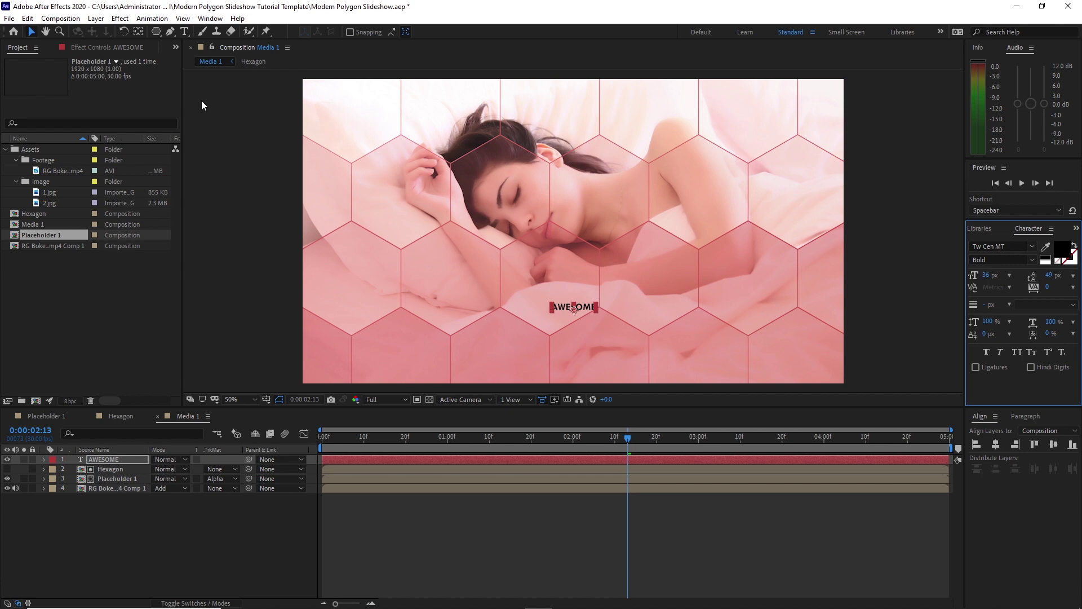
# Step: Add a second text layer, OPENER, below AWESOME at 100 px font size
pyautogui.click(180, 33)
pyautogui.click(503, 340)
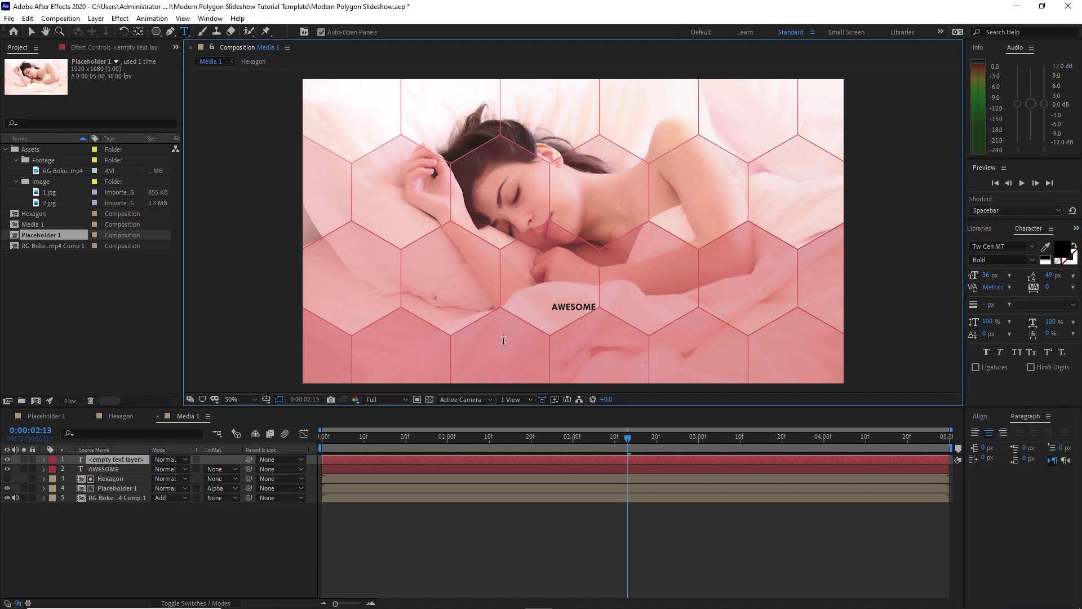
pyautogui.write('OPENER')
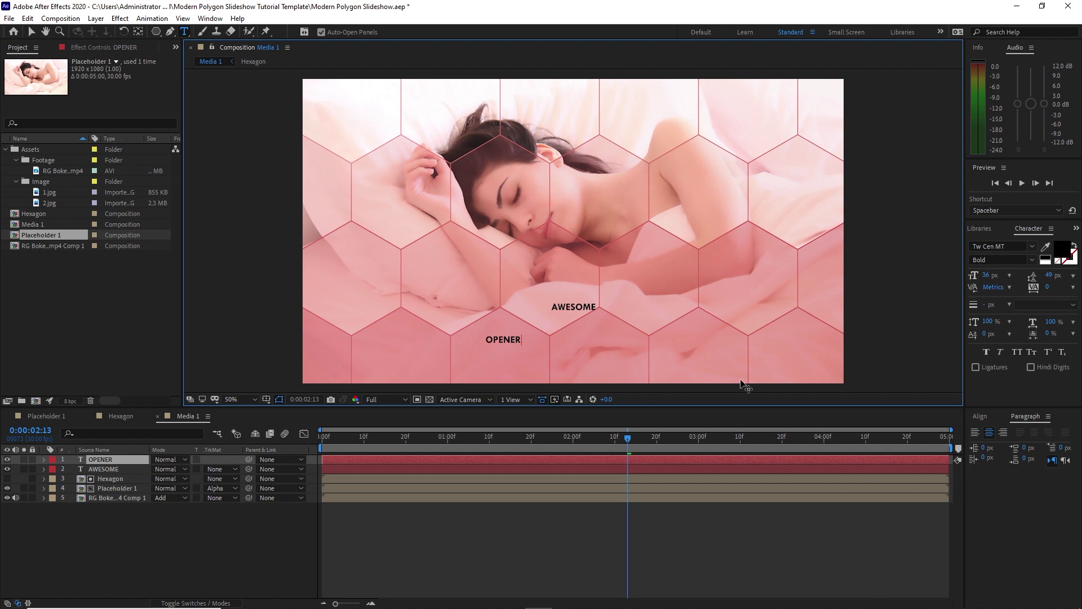
pyautogui.press('Escape')
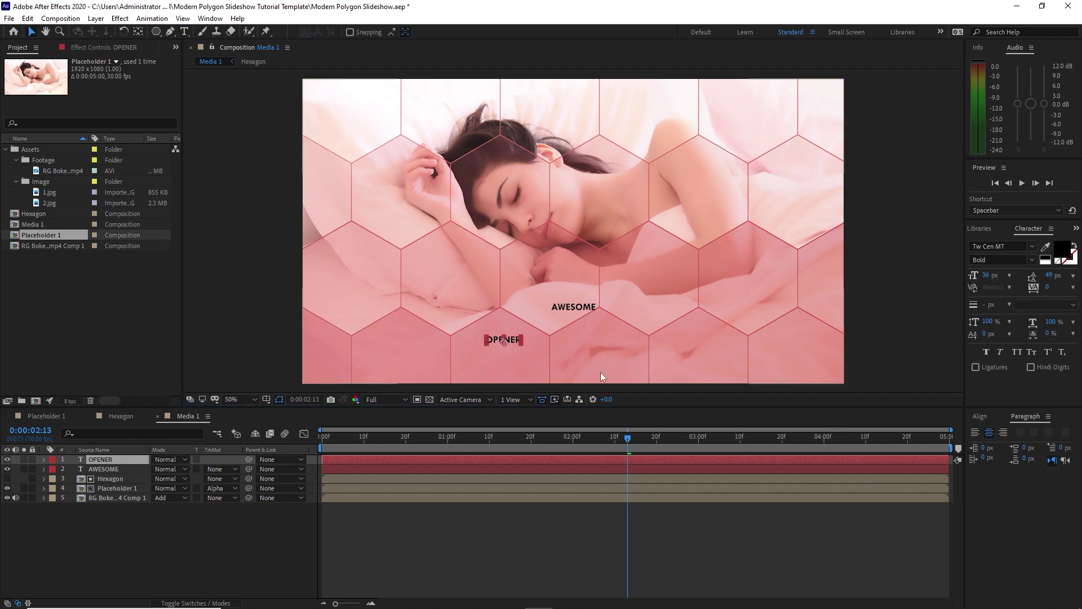
pyautogui.click(987, 275)
pyautogui.write('0')
pyautogui.press('Return')
pyautogui.press('capslock')
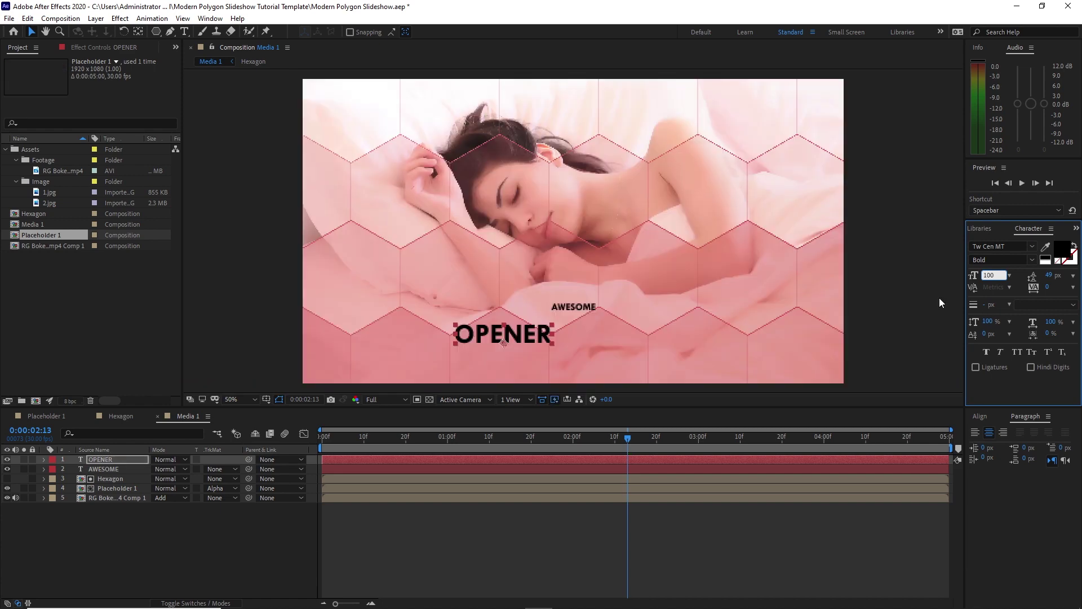
# Step: Make AWESOME Regular weight and centre OPENER horizontally in the composition
pyautogui.click(580, 307)
pyautogui.click(1030, 261)
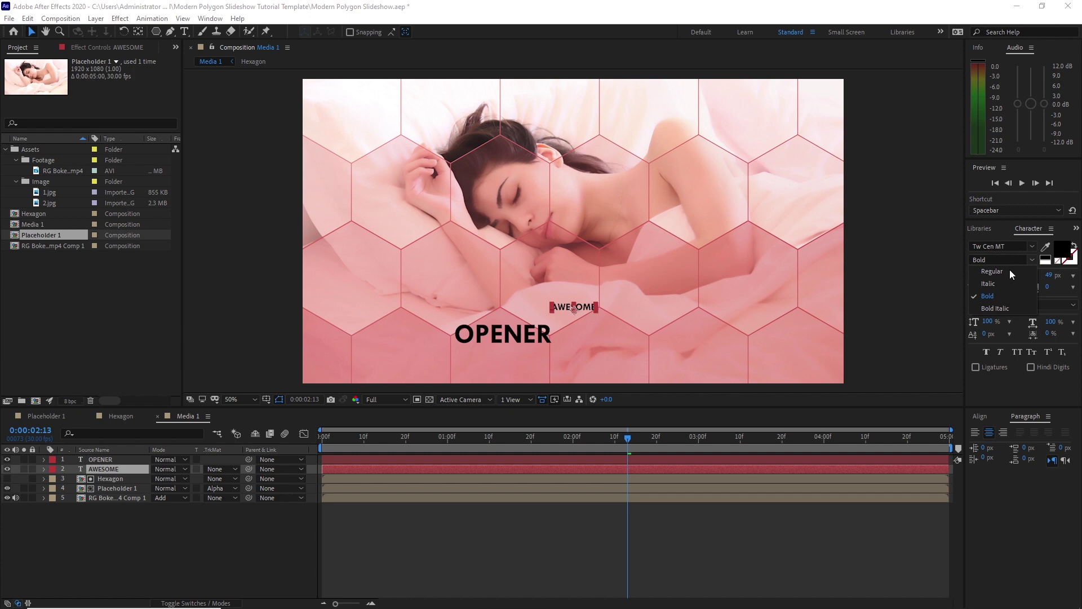
pyautogui.click(1010, 271)
pyautogui.click(506, 340)
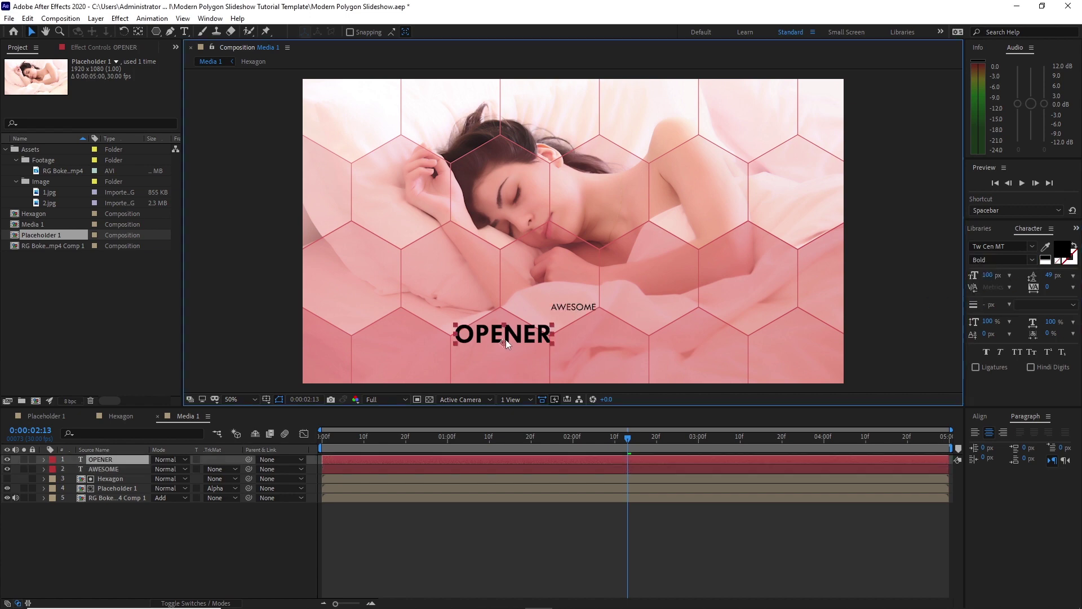
pyautogui.click(980, 416)
pyautogui.click(996, 444)
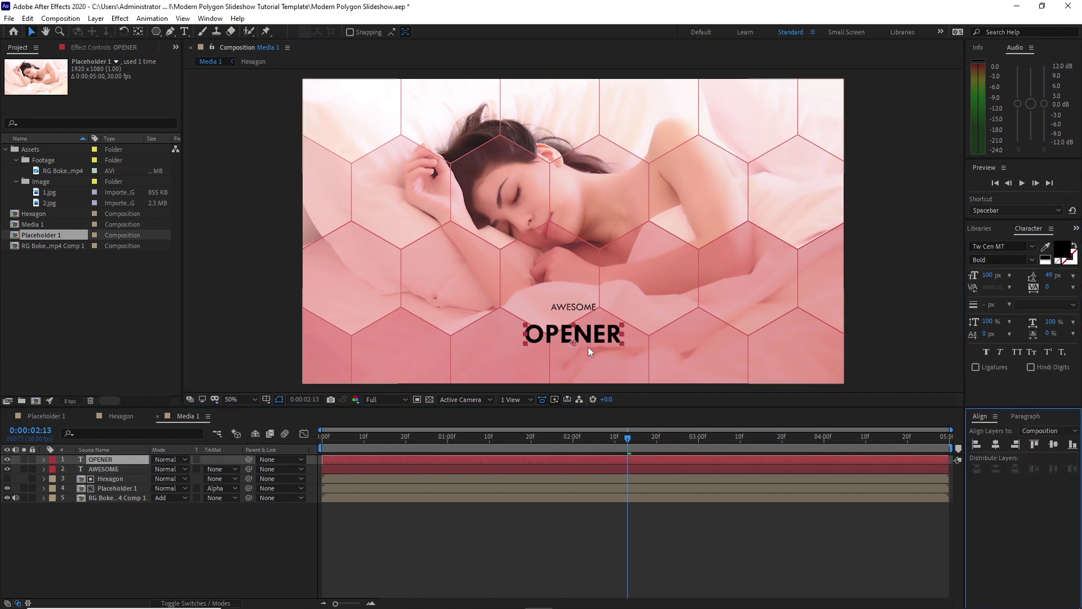
# Step: Move AWESOME down so it sits just above OPENER
pyautogui.click(572, 306)
pyautogui.moveTo(573, 309); pyautogui.dragTo(573, 318)
pyautogui.click(108, 461)
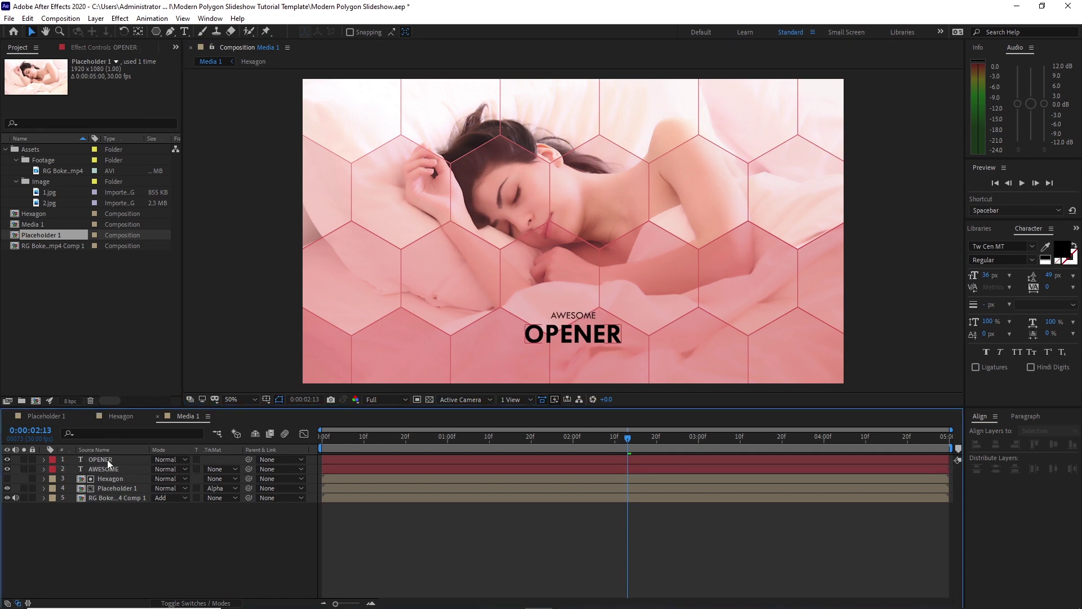
pyautogui.click(107, 469)
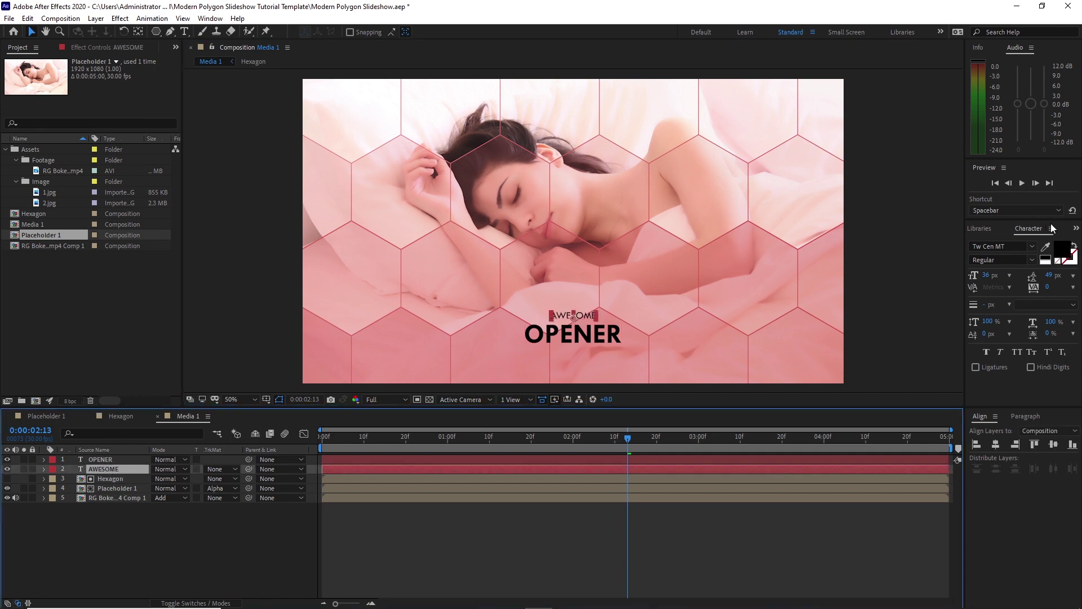
# Step: Search the presets for Random Fade Up and drag it onto the title layer
pyautogui.click(1077, 228)
pyautogui.click(1035, 248)
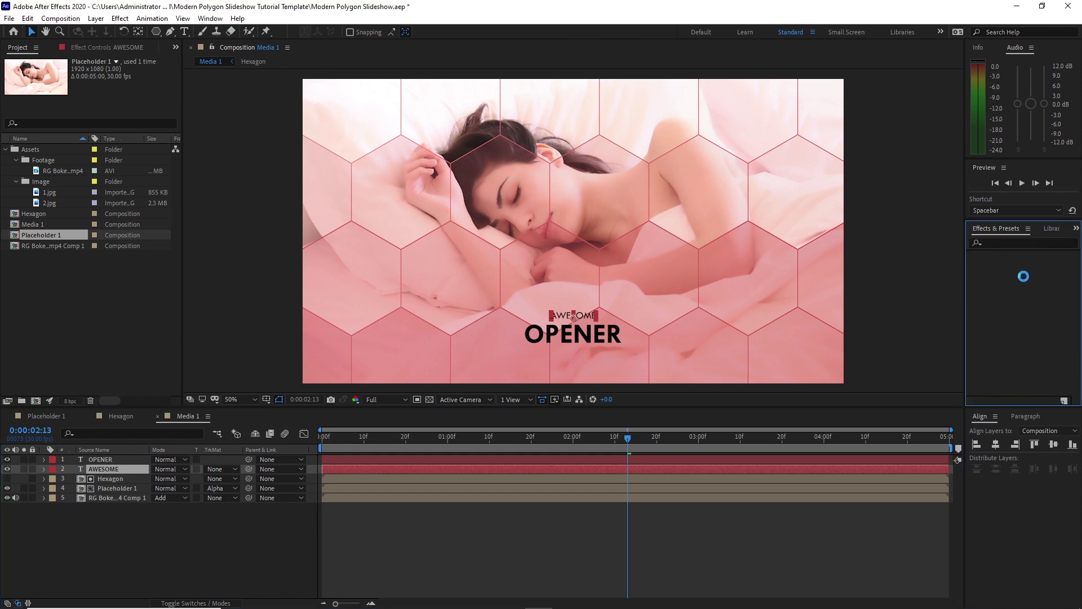
pyautogui.click(1006, 243)
pyautogui.write('ran')
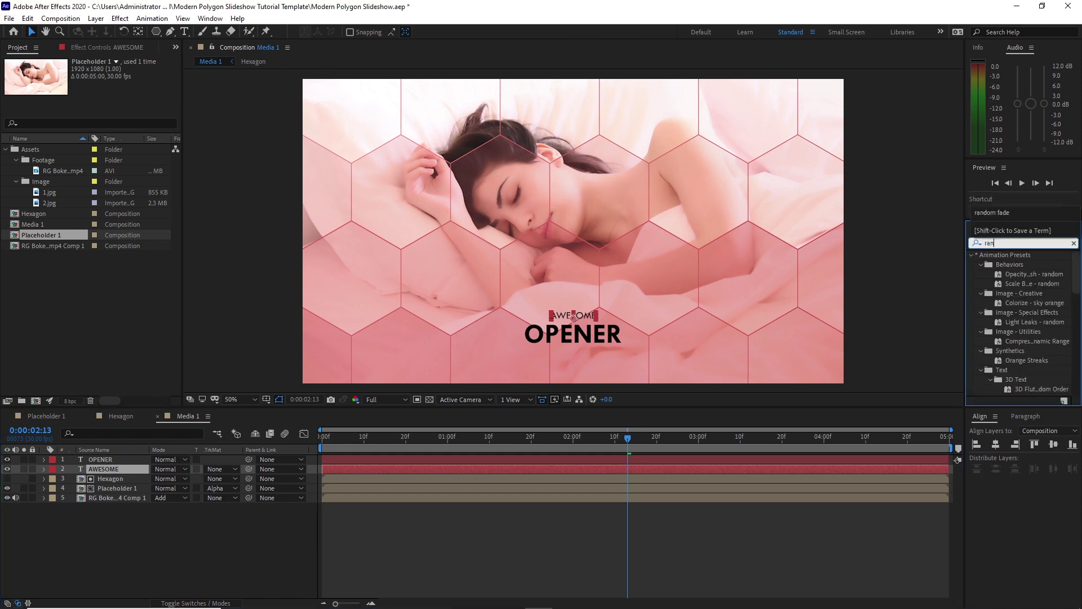
pyautogui.write('dom fade')
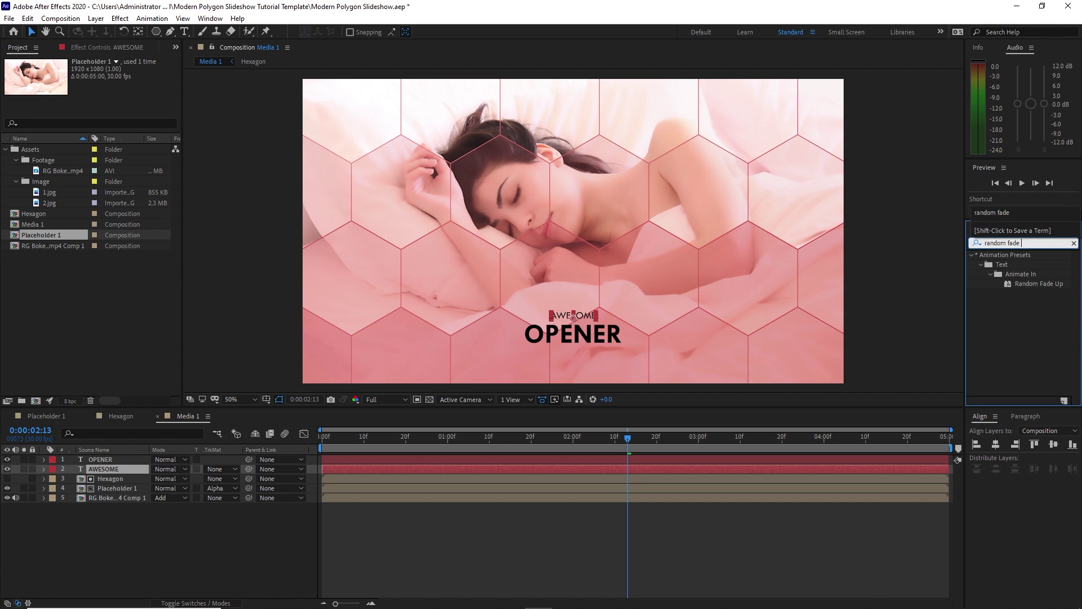
pyautogui.click(1020, 283)
pyautogui.moveTo(1021, 284); pyautogui.dragTo(165, 468)
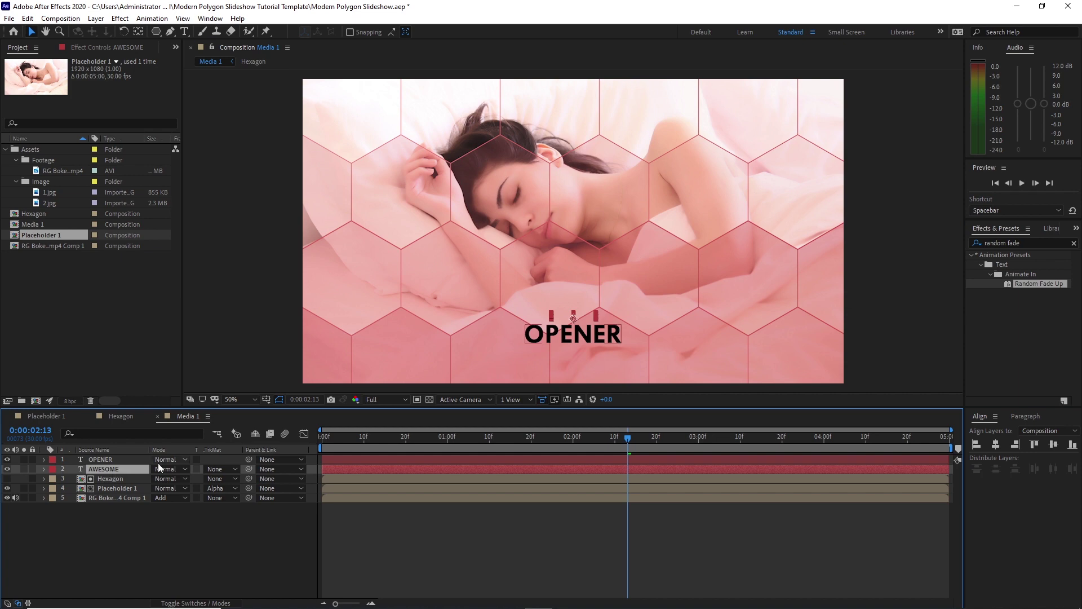
# Step: Move AWESOME's Start keyframes so its fade-in begins at the start
pyautogui.press('u')
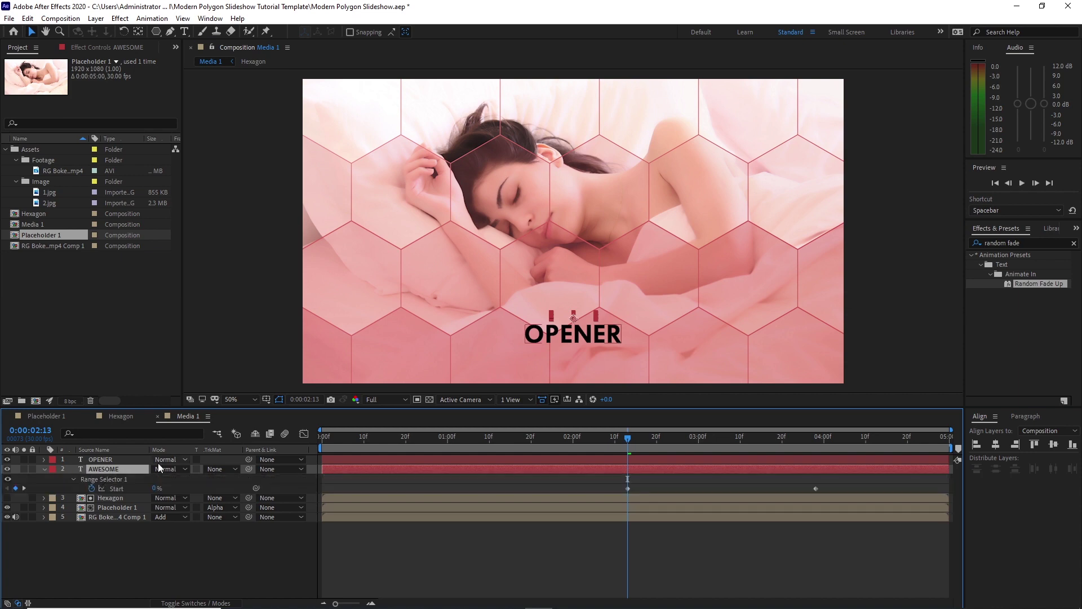
pyautogui.moveTo(610, 483); pyautogui.dragTo(511, 480)
pyautogui.moveTo(629, 440); pyautogui.dragTo(536, 436)
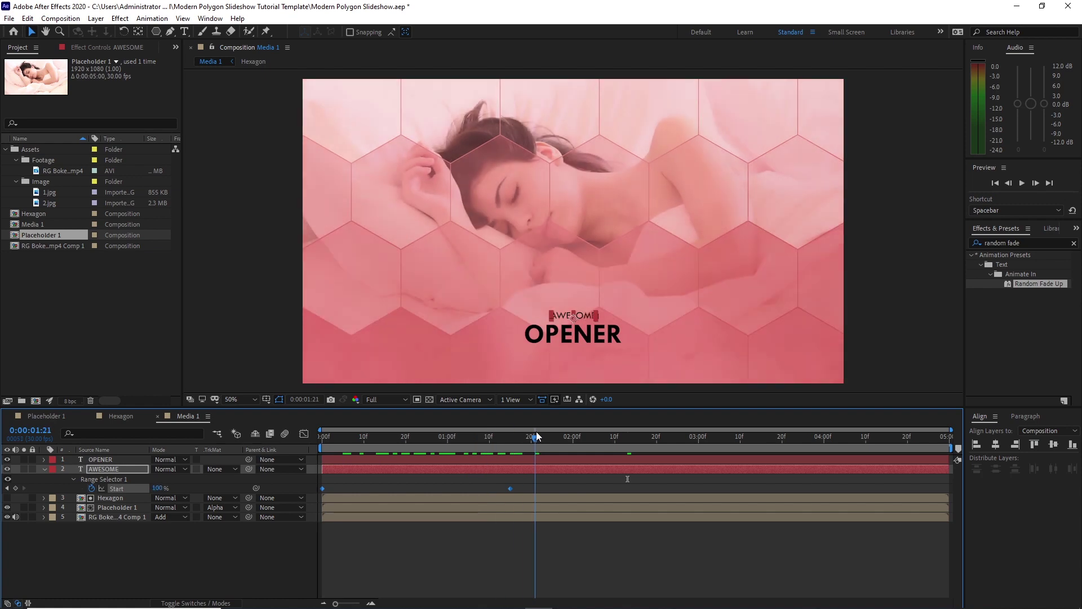
# Step: Apply Random Fade Up to OPENER, align its Start keyframes with AWESOME's, and preview
pyautogui.click(113, 459)
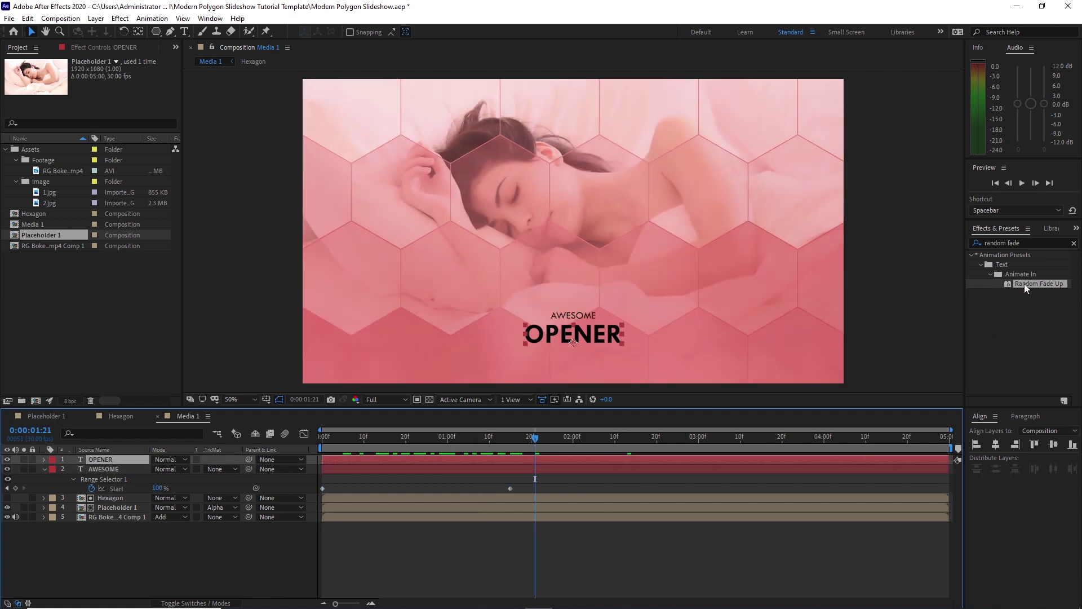
pyautogui.moveTo(1024, 283); pyautogui.dragTo(118, 461)
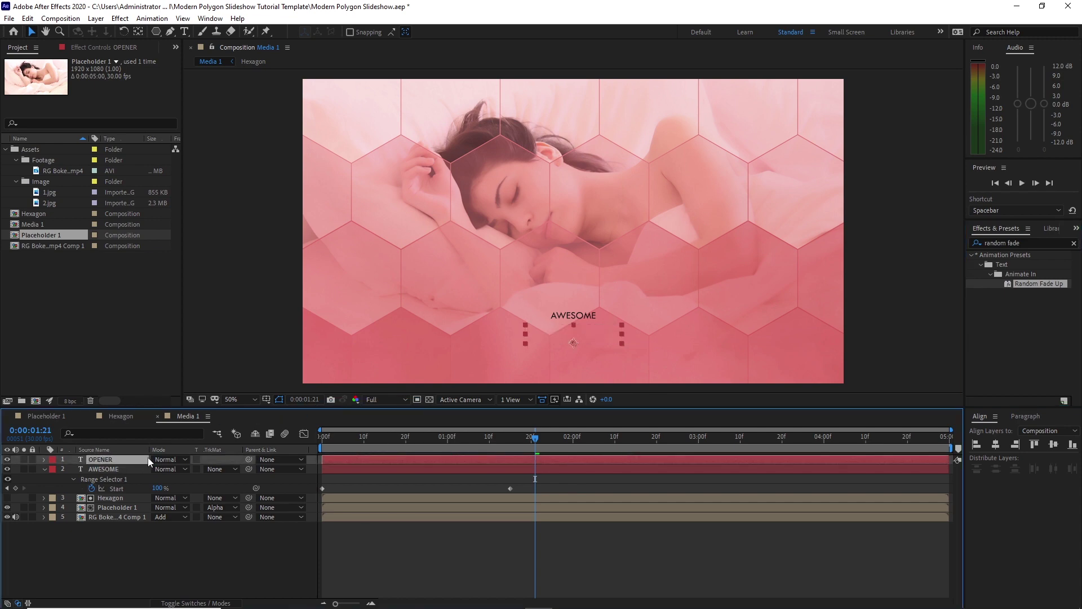
pyautogui.press('u')
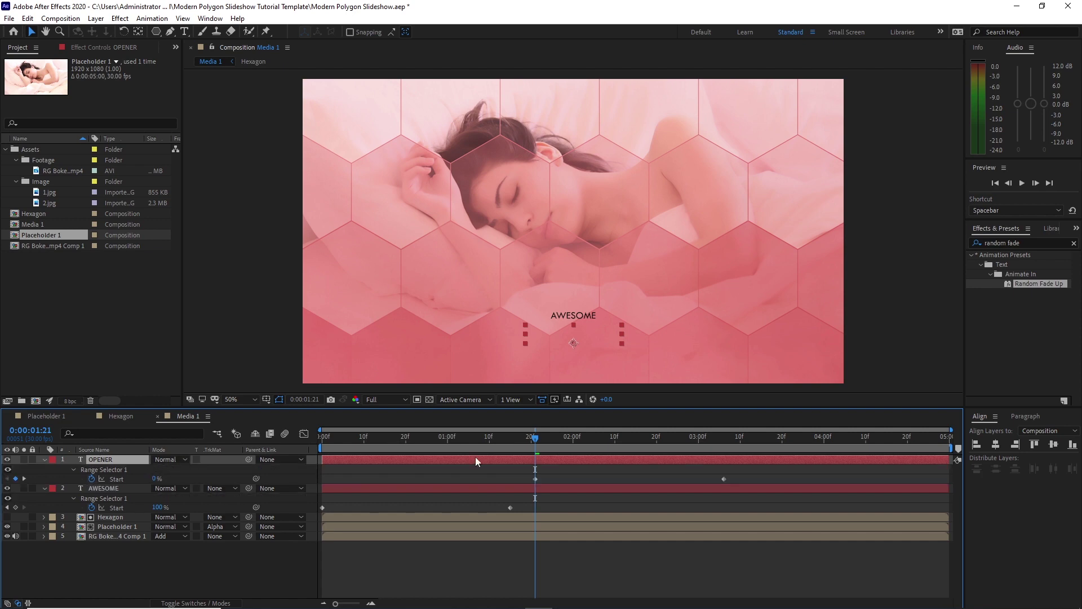
pyautogui.moveTo(520, 465); pyautogui.dragTo(733, 484)
pyautogui.moveTo(723, 479); pyautogui.dragTo(510, 478)
pyautogui.press('space')
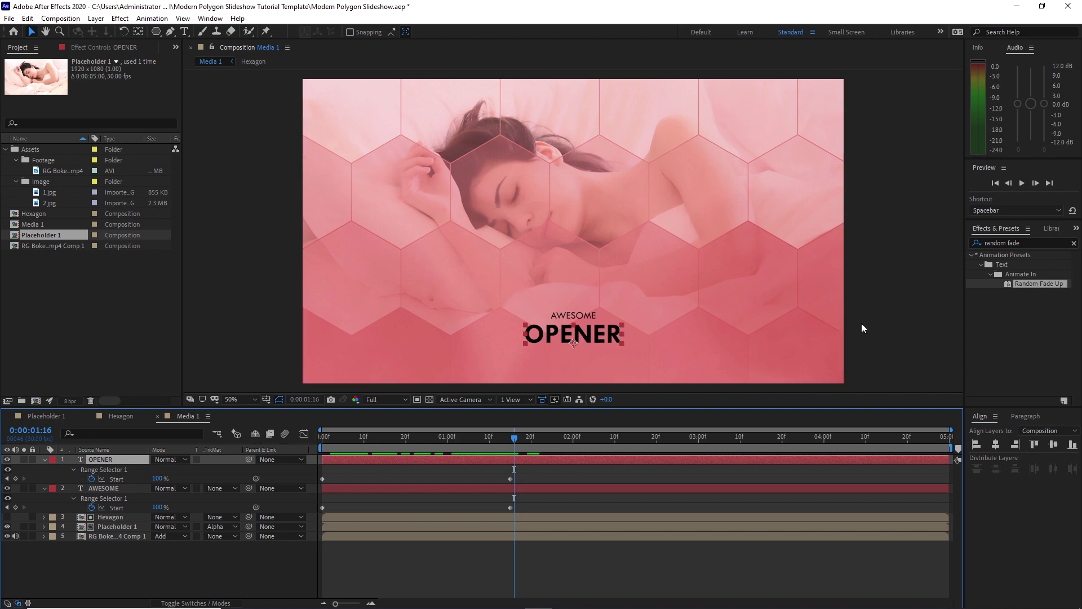
# Step: Set OPENER's fill colour to pink FB7171 in the Character panel
pyautogui.click(1077, 228)
pyautogui.click(1046, 265)
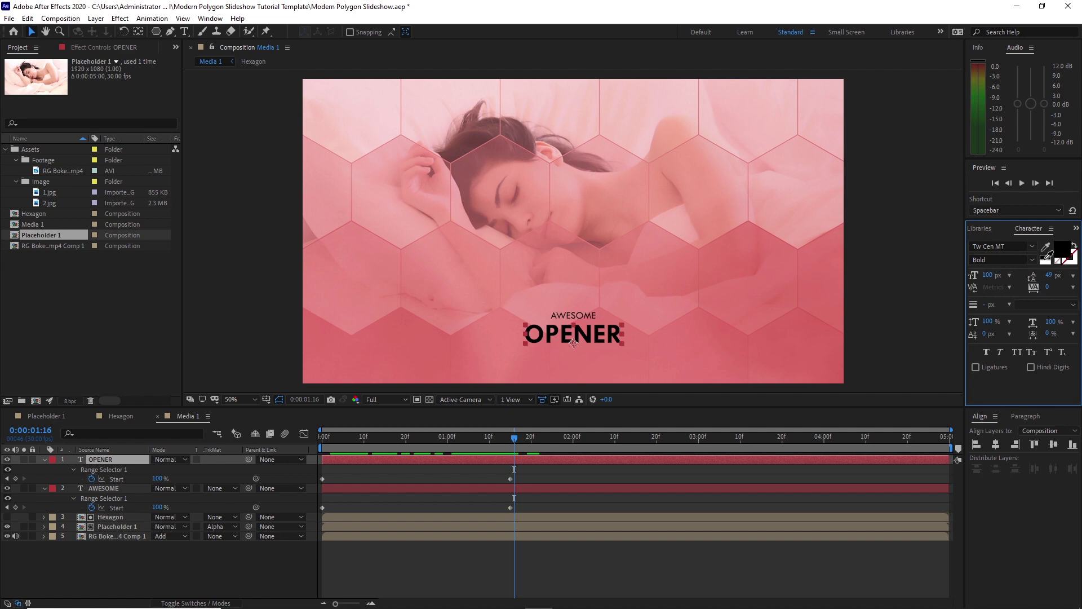
pyautogui.click(1062, 248)
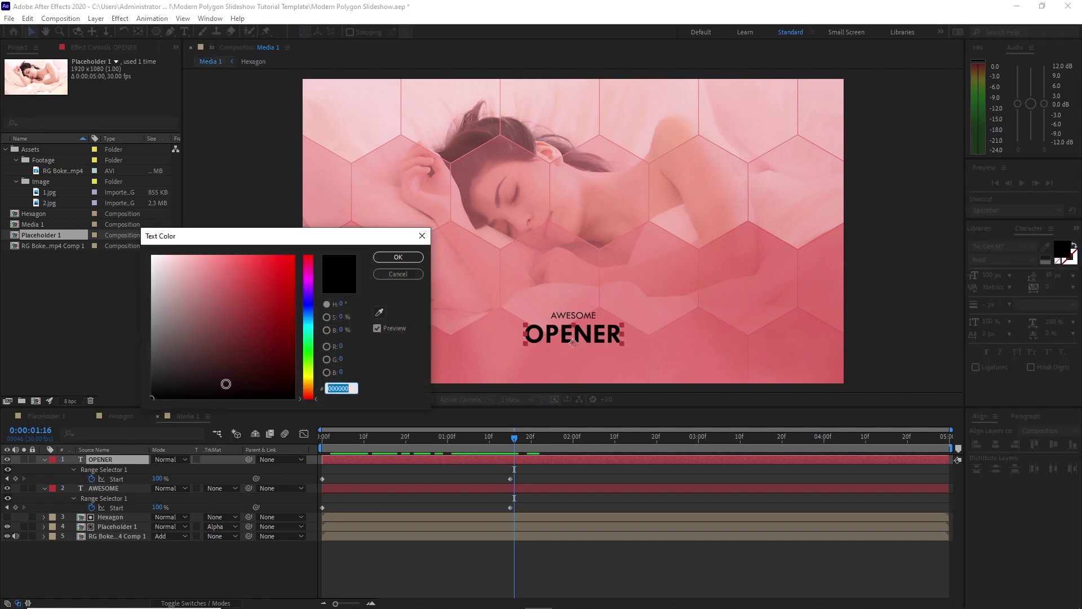
pyautogui.write('FB')
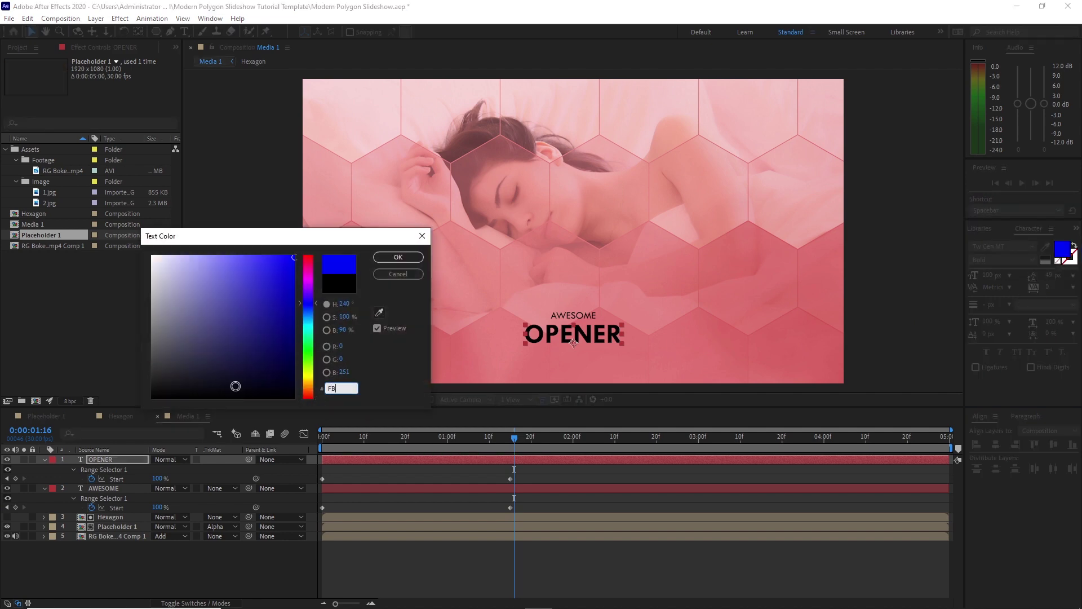
pyautogui.write('7171')
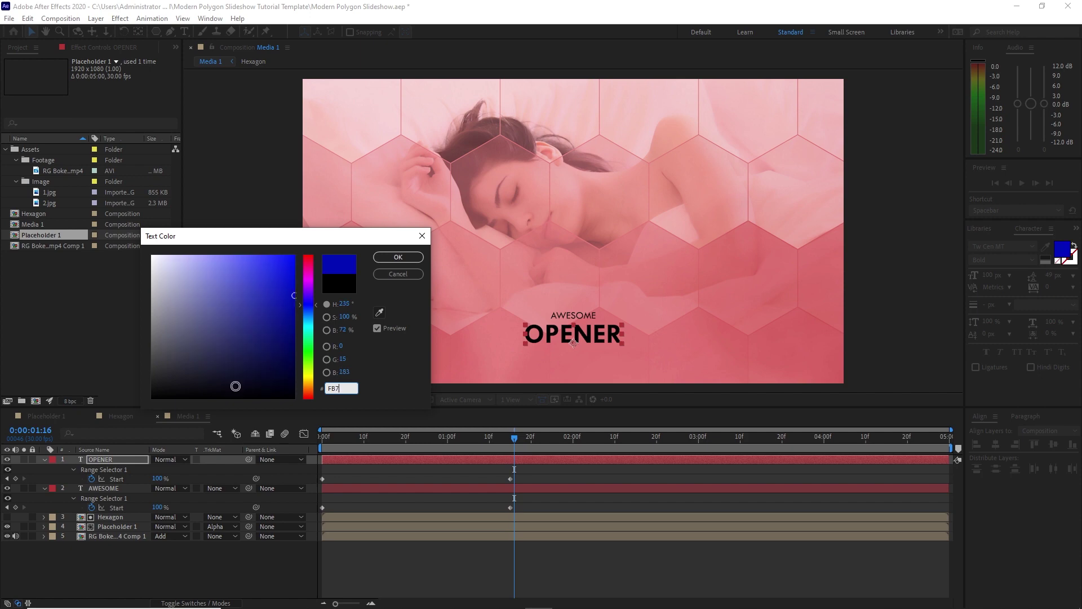
pyautogui.click(403, 259)
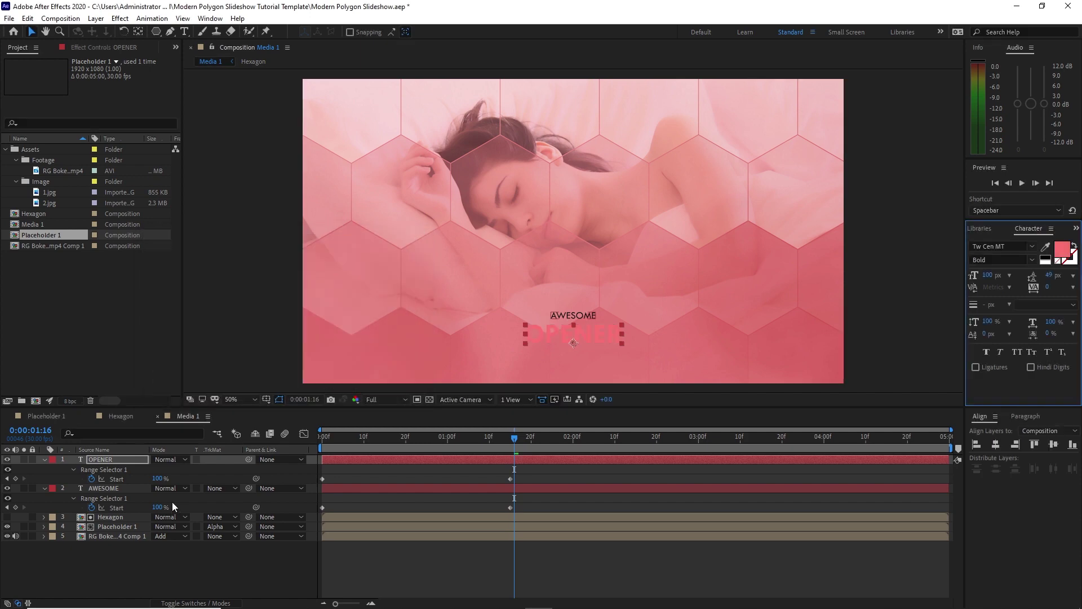
# Step: Add a Drop Shadow to OPENER with Softness 10
pyautogui.click(124, 460)
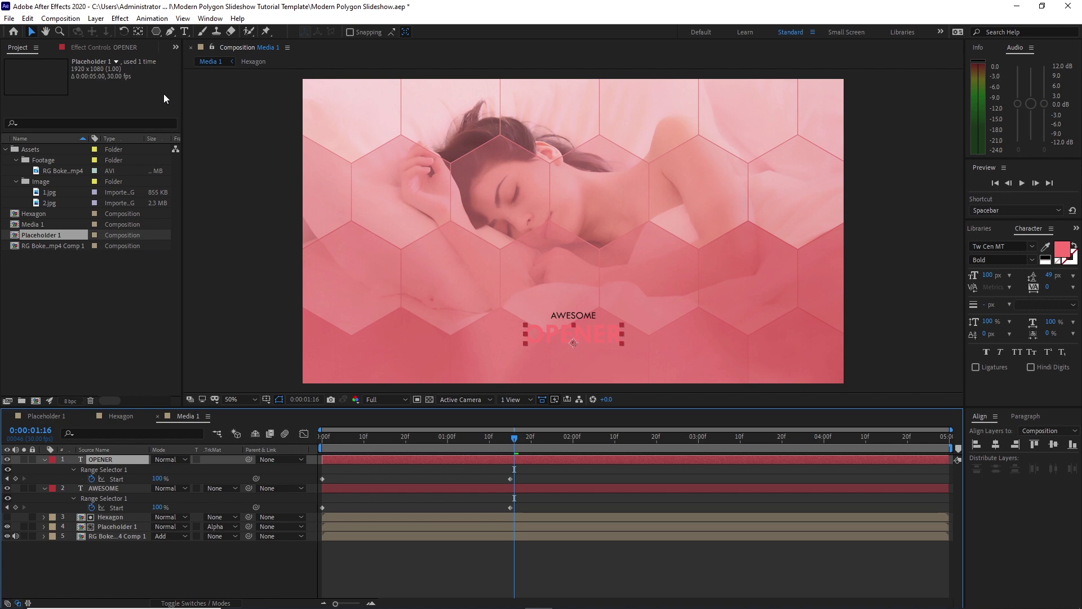
pyautogui.click(120, 20)
pyautogui.moveTo(145, 261)
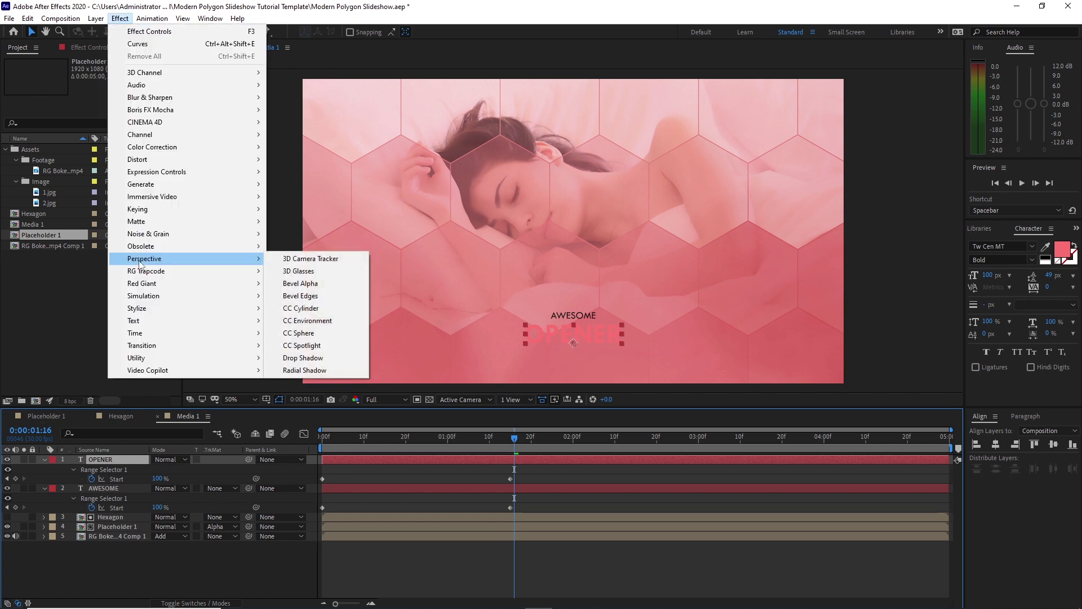
pyautogui.click(302, 359)
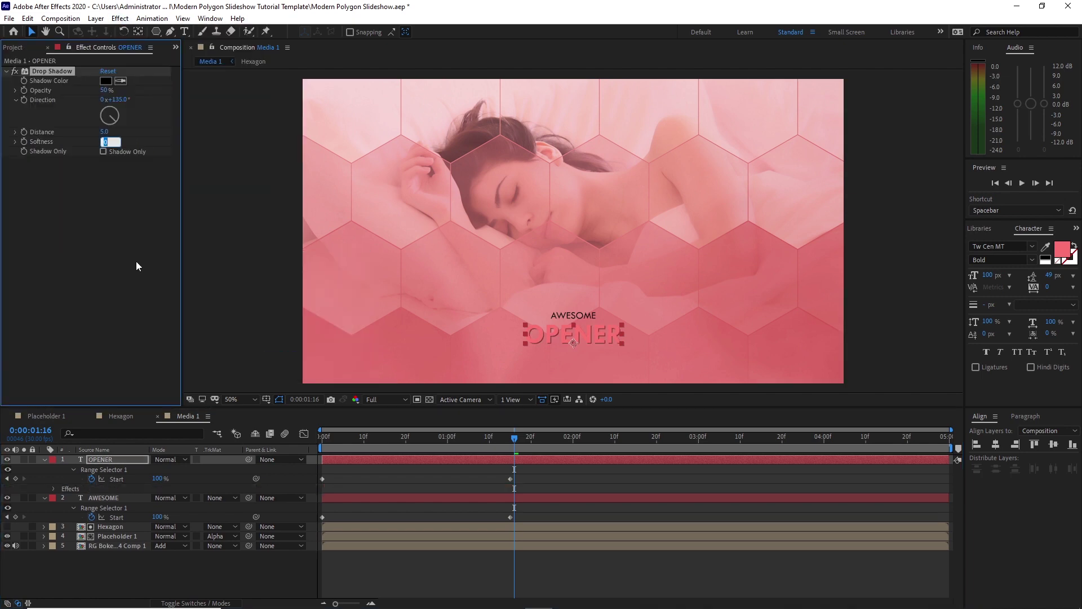
pyautogui.write('1')
pyautogui.click(80, 465)
# Step: Add a Tracking animator to OPENER, keyframing letters spread wide at start and tight by 2s
pyautogui.press('j')
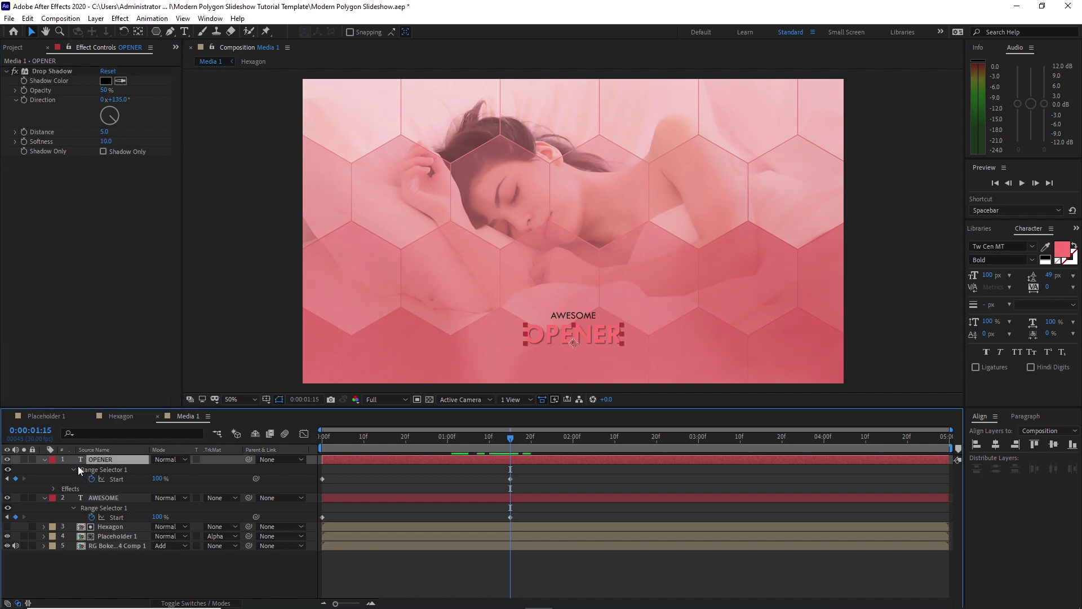
pyautogui.doubleClick(43, 459)
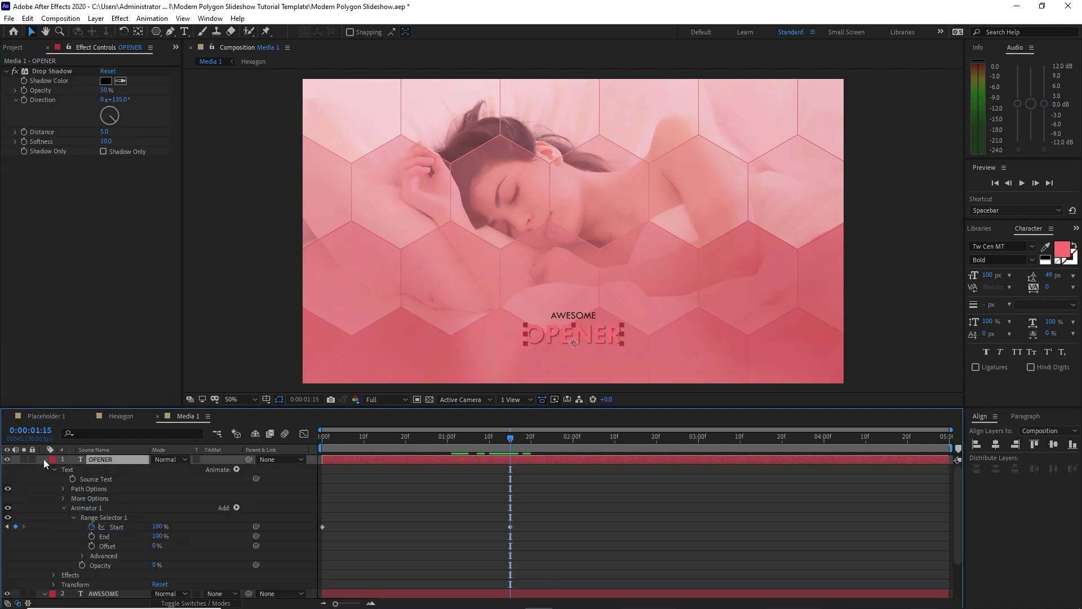
pyautogui.click(236, 469)
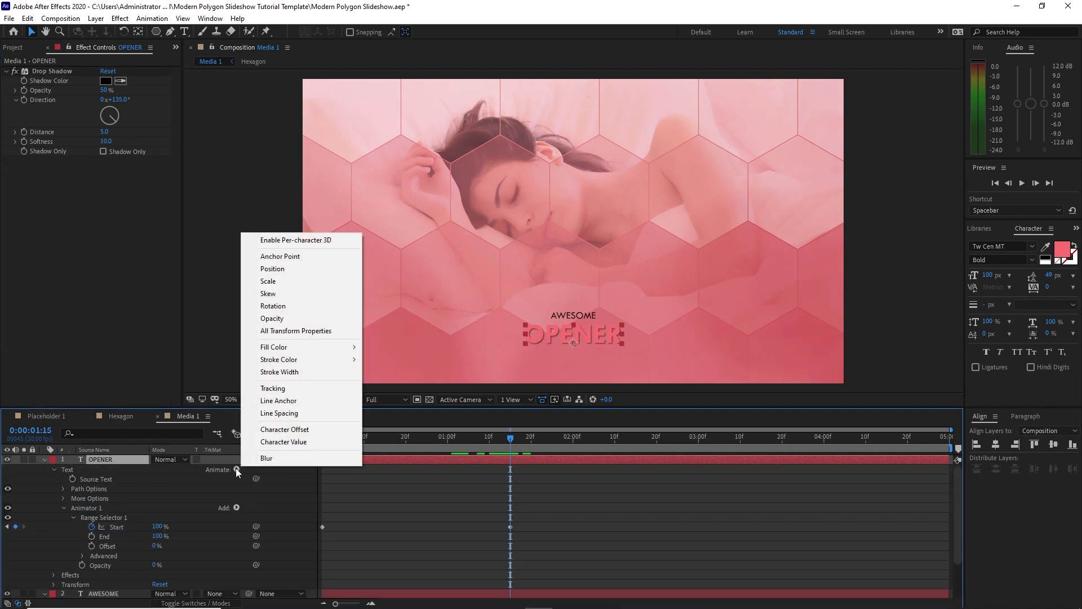
pyautogui.click(271, 389)
pyautogui.moveTo(510, 438); pyautogui.dragTo(573, 449)
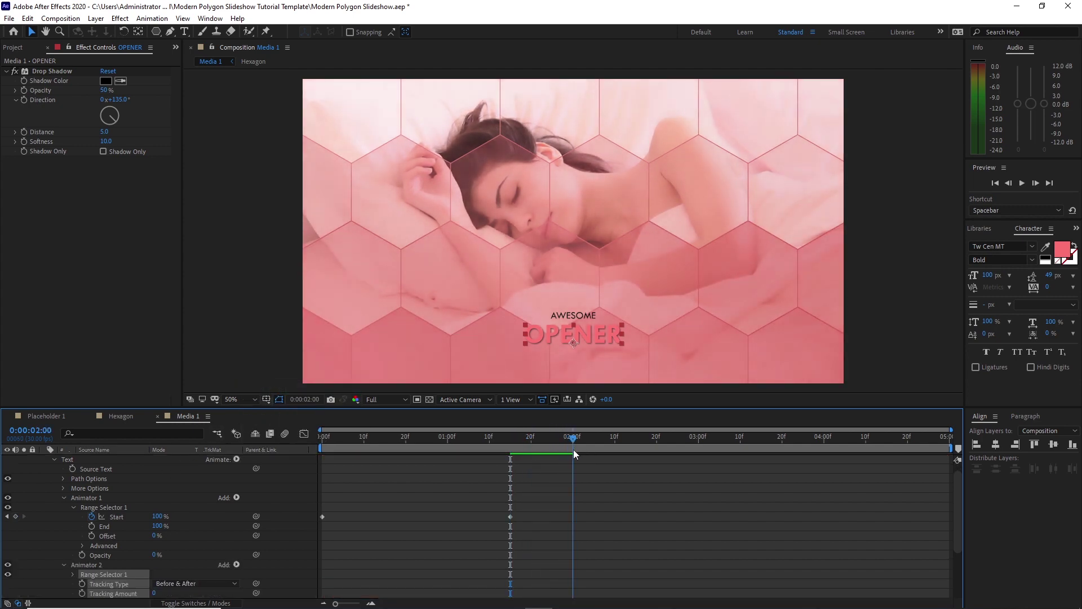
pyautogui.click(83, 594)
pyautogui.click(82, 584)
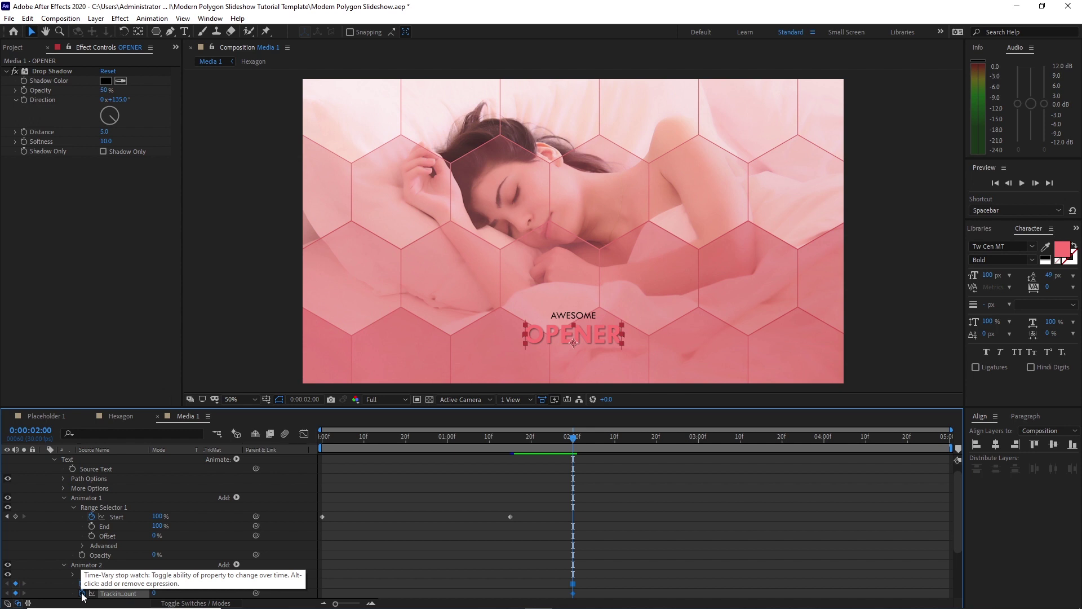
pyautogui.moveTo(573, 438); pyautogui.dragTo(321, 462)
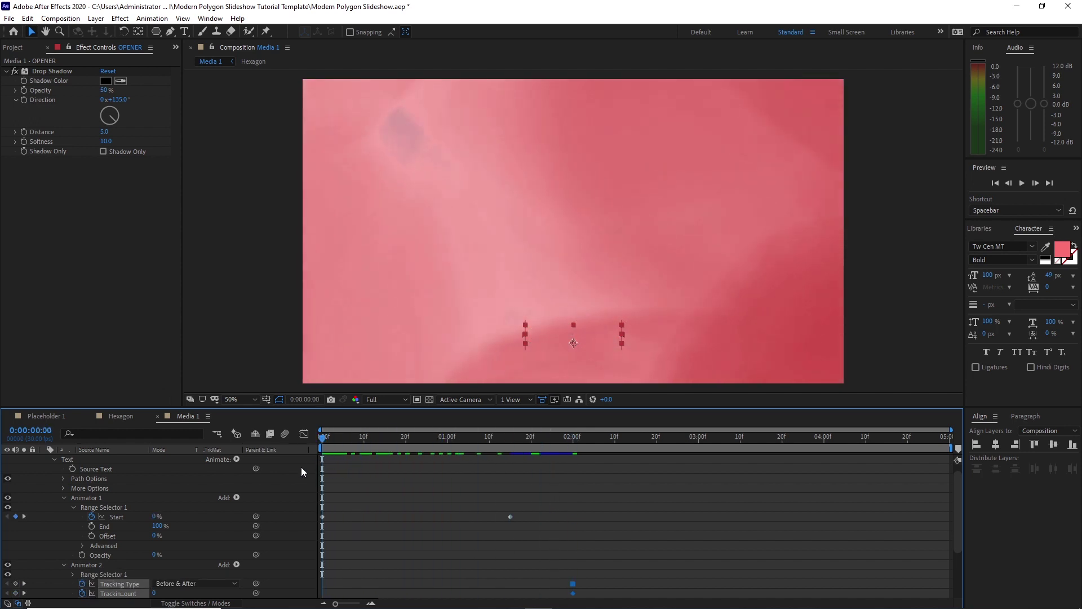
pyautogui.moveTo(154, 593); pyautogui.dragTo(232, 599)
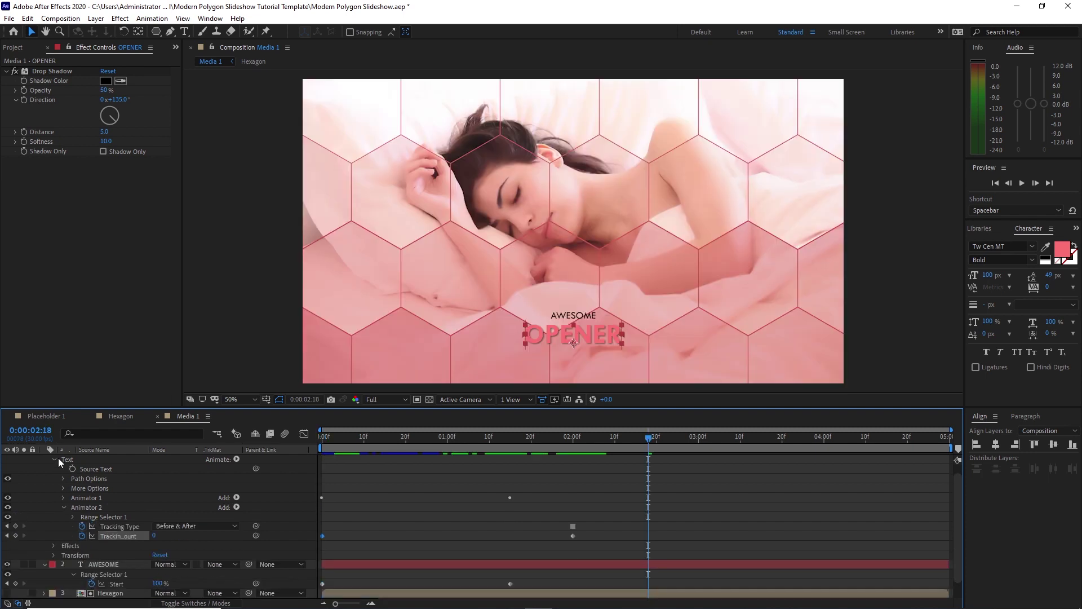
# Step: Collapse the title layers' properties, preview the letter-tightening animation, and start a new camera
pyautogui.click(53, 470)
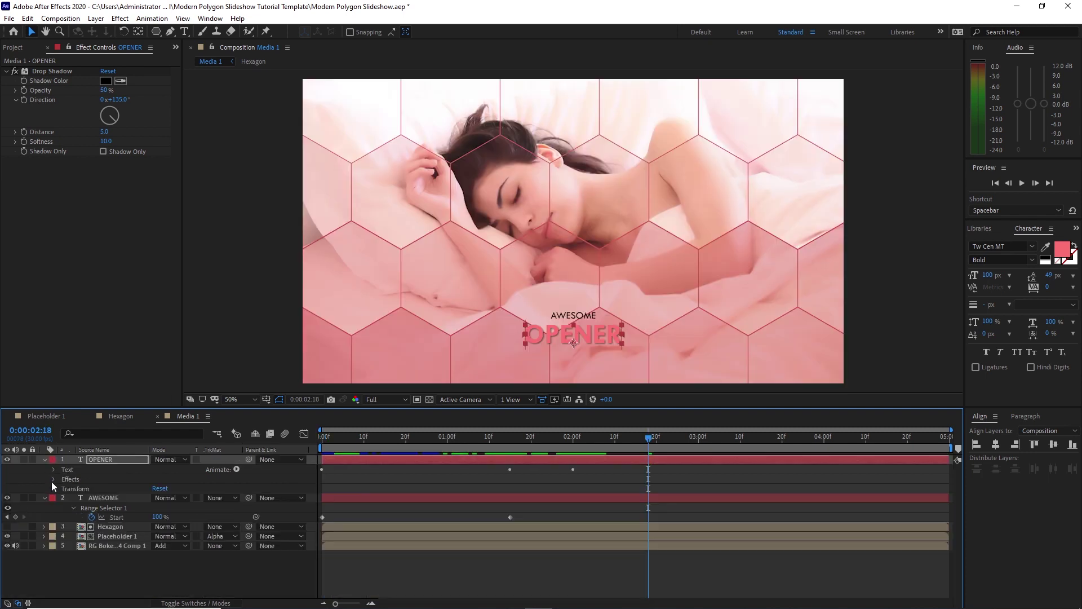
pyautogui.click(45, 460)
pyautogui.click(45, 469)
pyautogui.click(1022, 183)
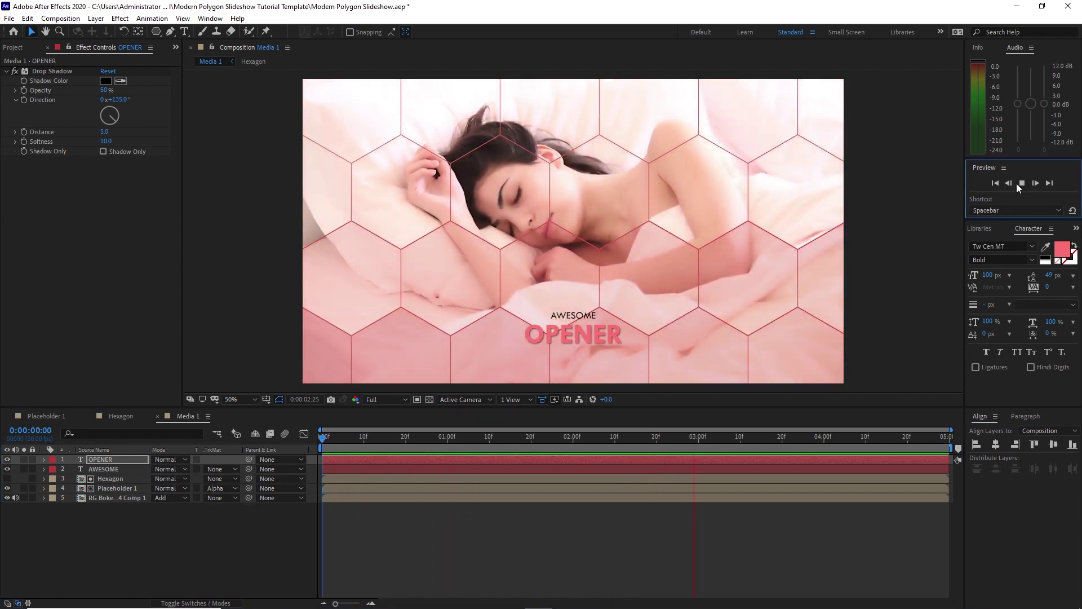
pyautogui.click(544, 463)
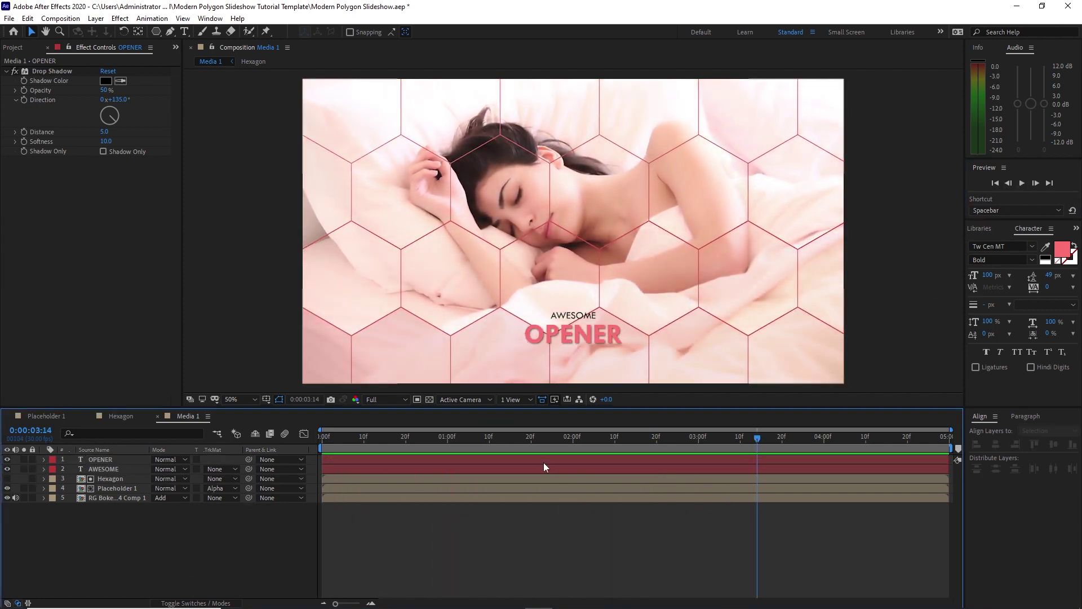
pyautogui.click(95, 18)
pyautogui.click(293, 72)
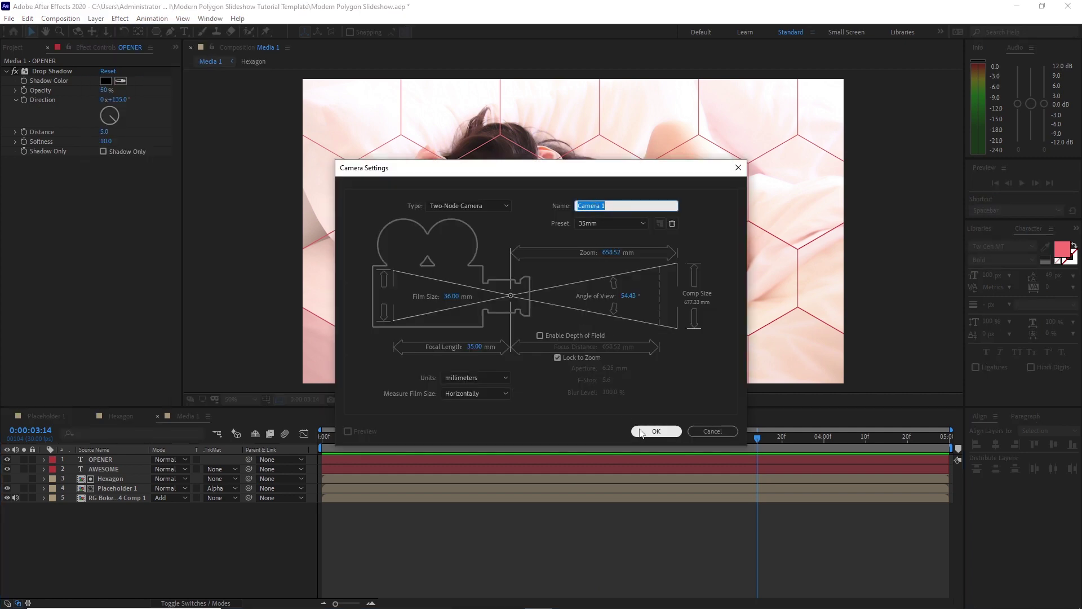
# Step: Create Two-Node Camera 1 with the 35mm preset and add a Null 1 object
pyautogui.click(657, 432)
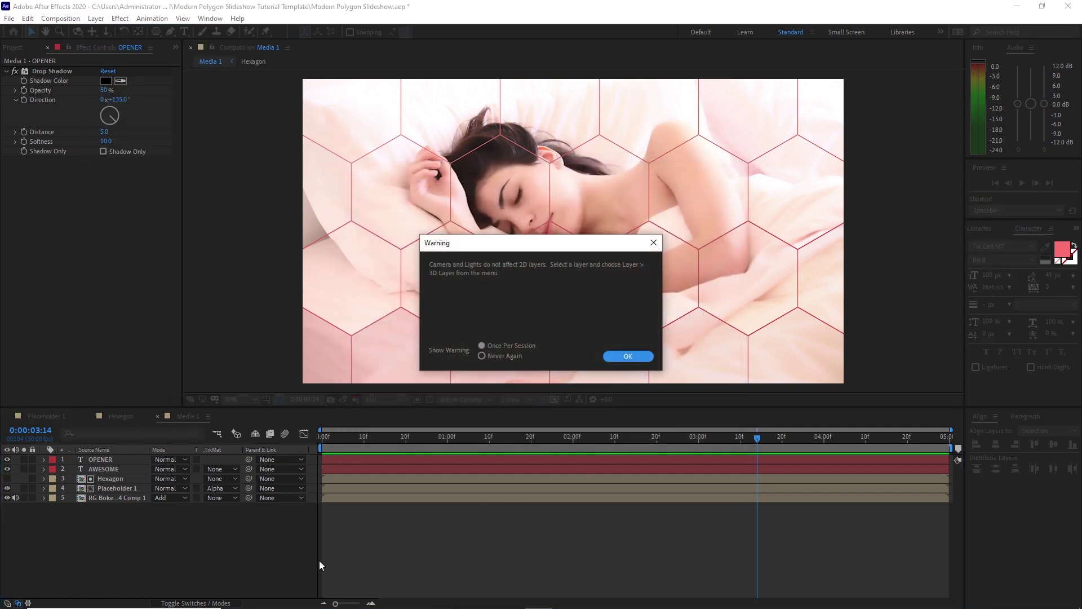
pyautogui.click(628, 356)
pyautogui.click(99, 22)
pyautogui.moveTo(110, 31)
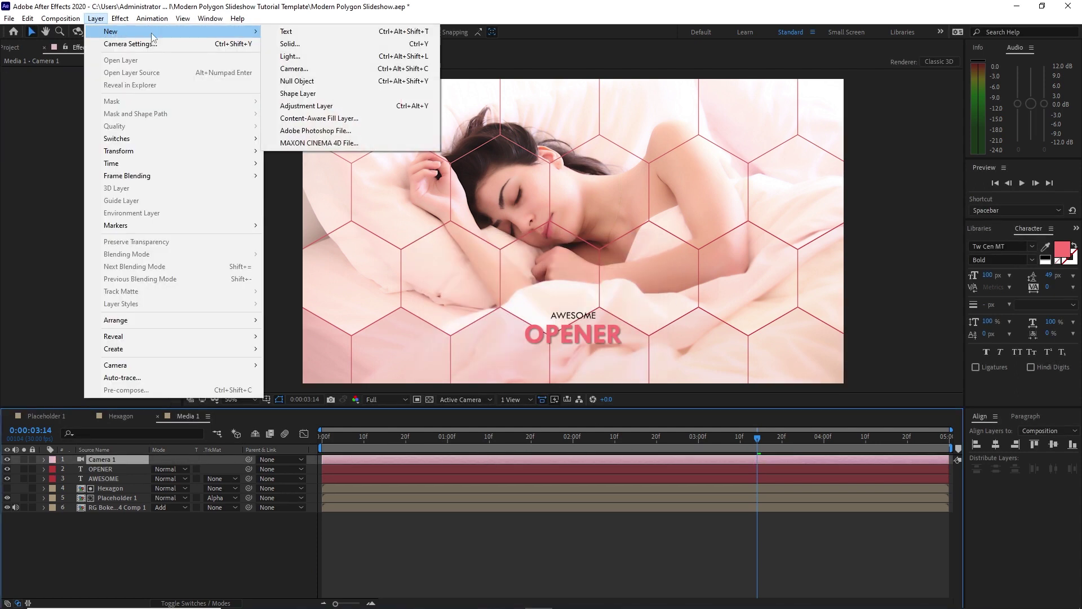
pyautogui.click(287, 82)
# Step: Switch Null 1, AWESOME and Placeholder 1 to 3D, then select OPENER, AWESOME, Hexagon and Placeholder 1
pyautogui.click(208, 603)
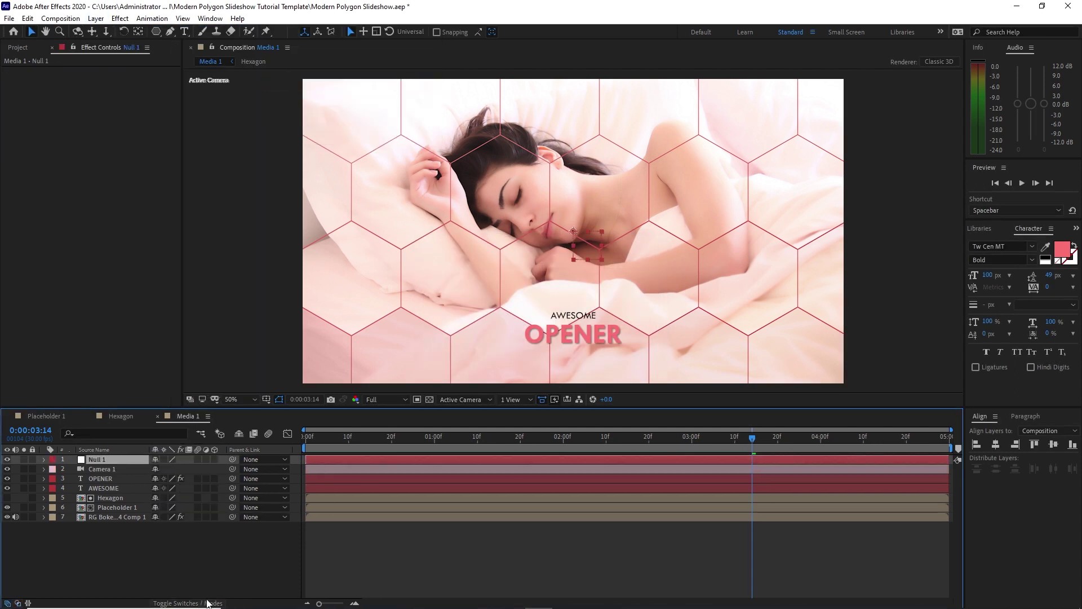
pyautogui.click(214, 460)
pyautogui.click(215, 488)
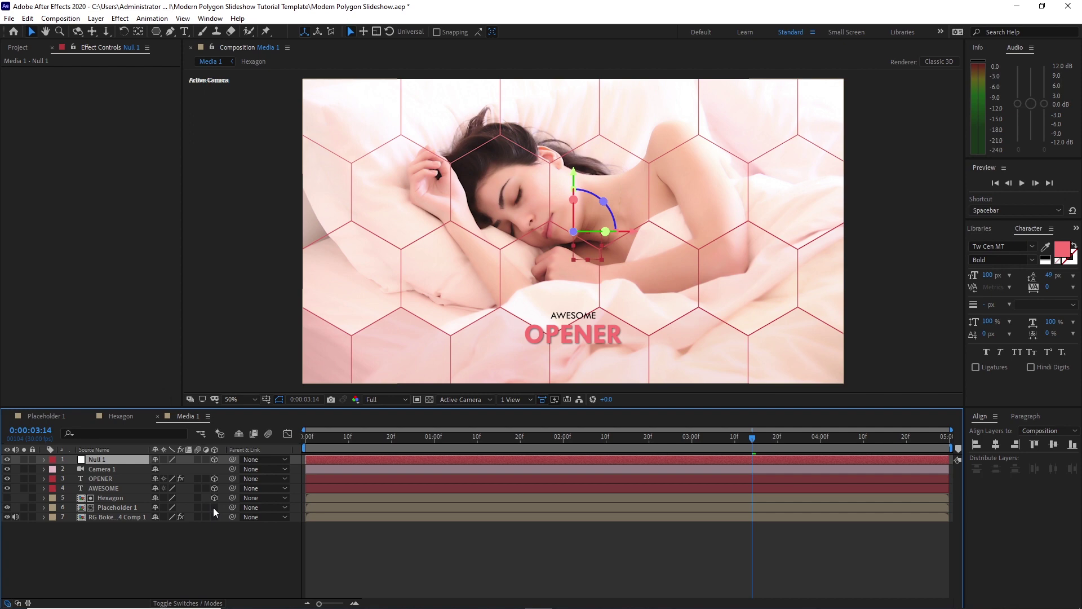
pyautogui.click(215, 508)
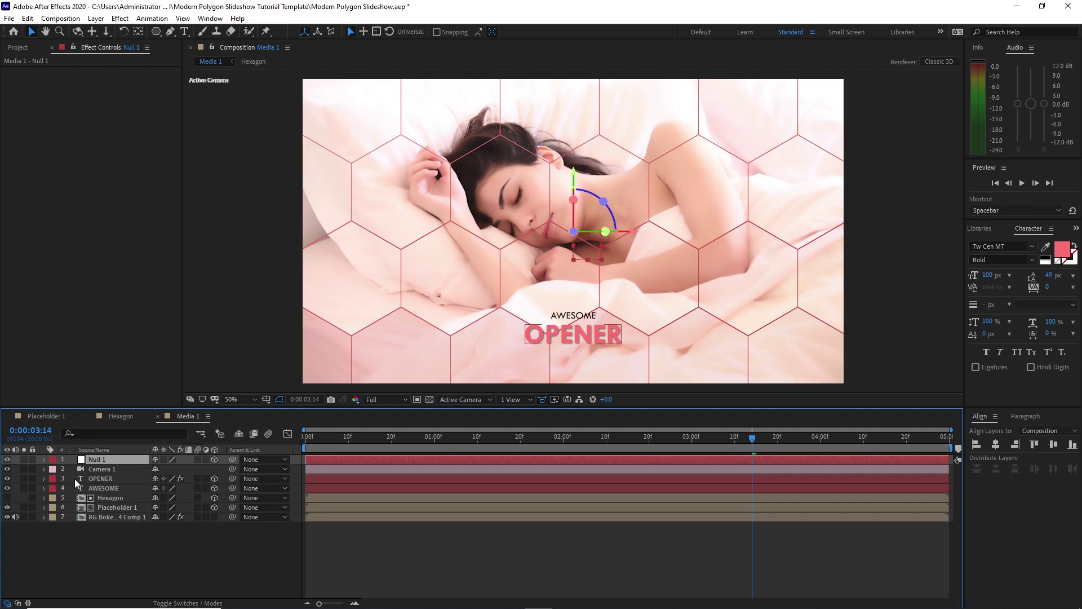
pyautogui.moveTo(73, 477); pyautogui.dragTo(92, 509)
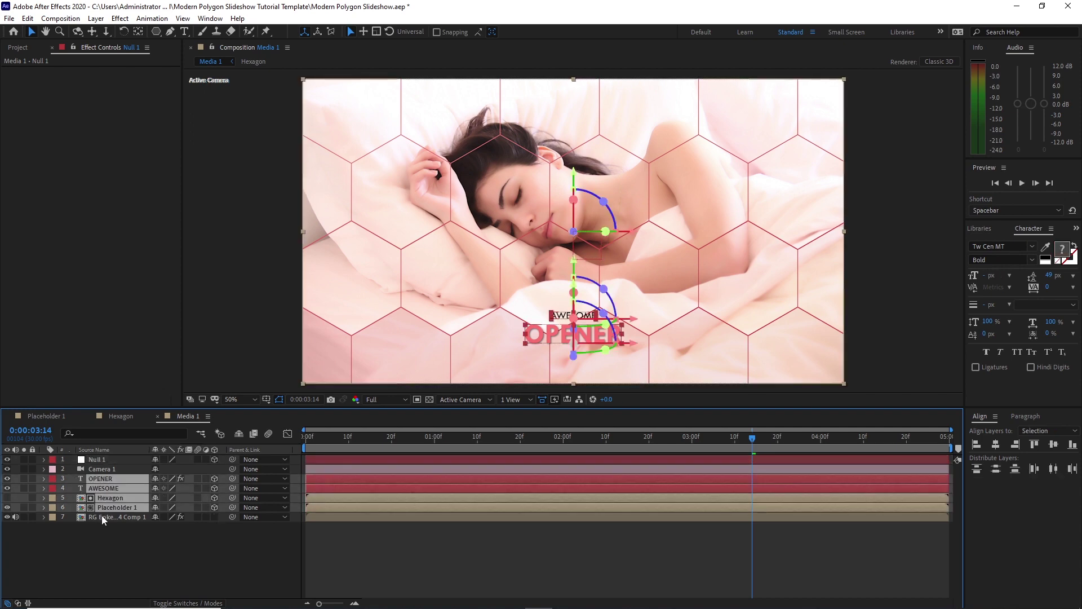
# Step: Push Hexagon and Placeholder 1 back to Z 2000 and scale them up to 209%
pyautogui.press('p')
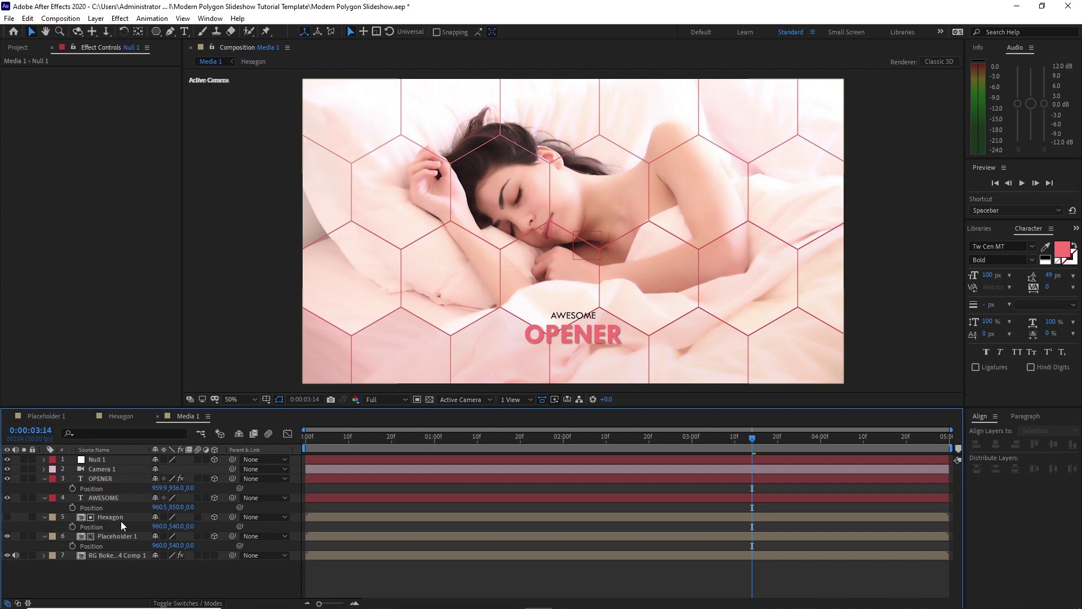
pyautogui.moveTo(69, 517); pyautogui.dragTo(120, 539)
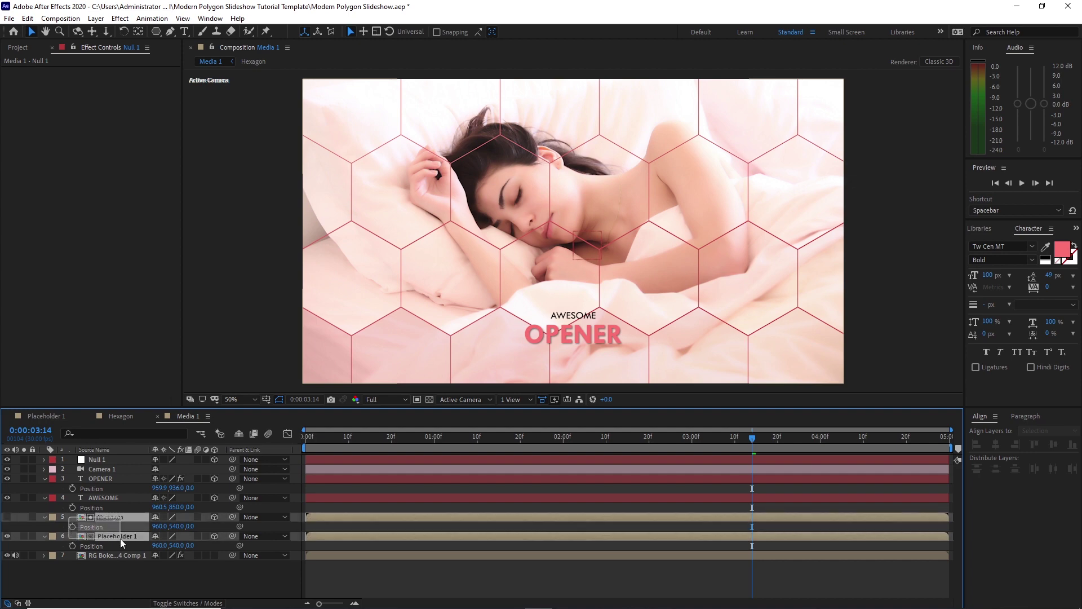
pyautogui.click(190, 547)
pyautogui.write('2000')
pyautogui.press('Return')
pyautogui.moveTo(71, 515); pyautogui.dragTo(121, 540)
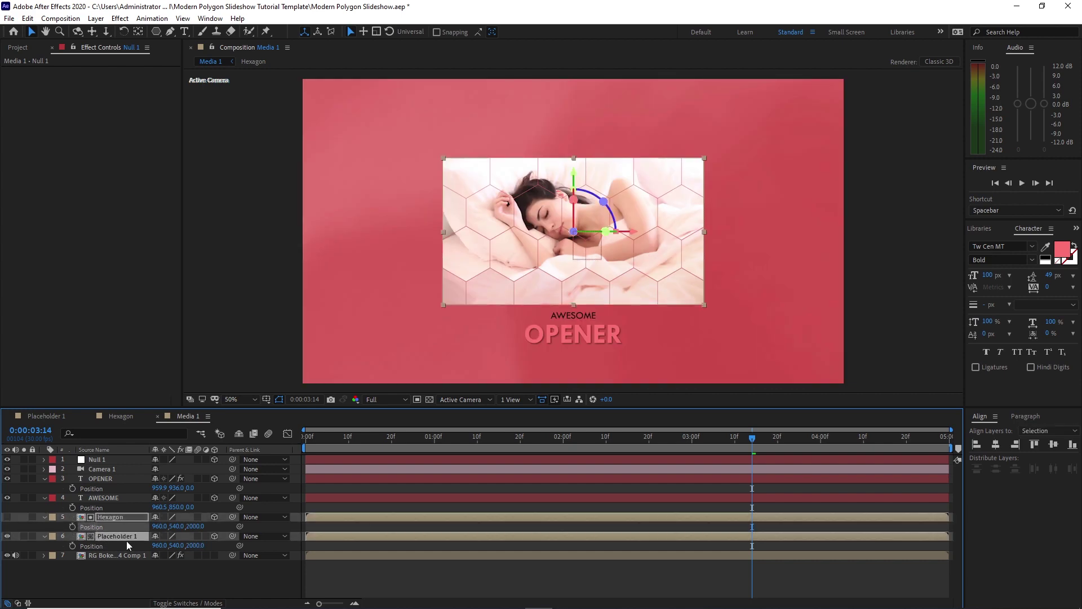
pyautogui.press('s')
pyautogui.moveTo(180, 544); pyautogui.dragTo(255, 573)
# Step: Set both titles to Z -200 and raise AWESOME's Y position to 861
pyautogui.moveTo(72, 476); pyautogui.dragTo(91, 511)
pyautogui.click(191, 507)
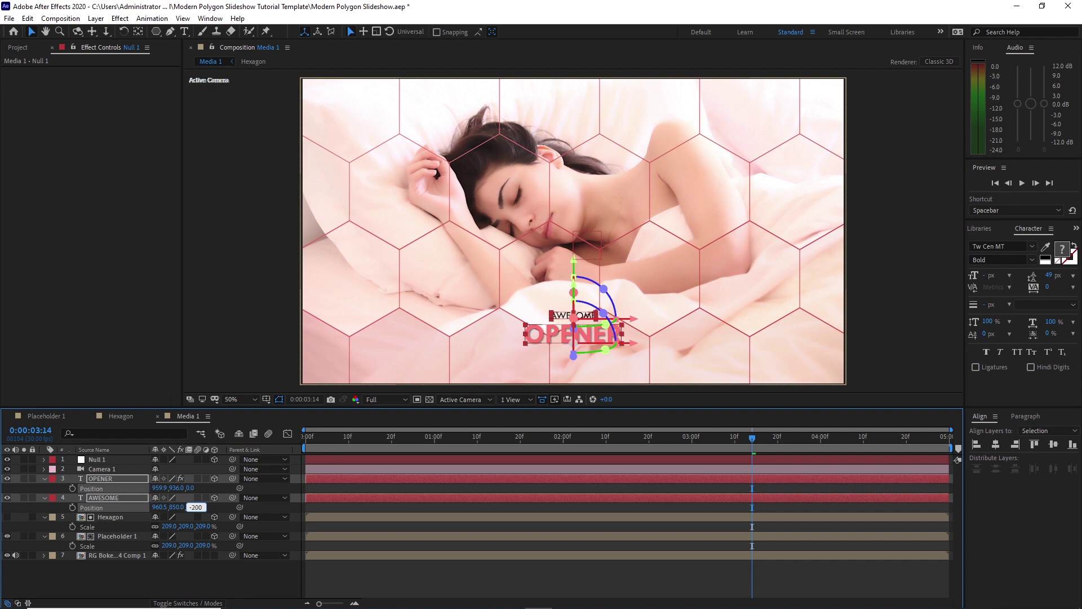
pyautogui.write('-200')
pyautogui.click(119, 501)
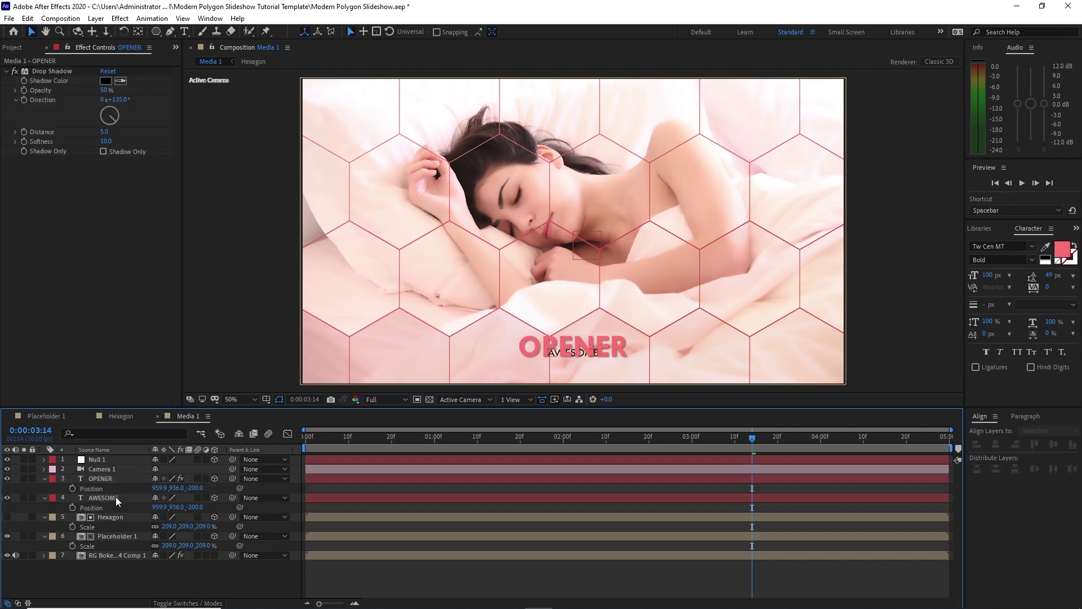
pyautogui.click(117, 497)
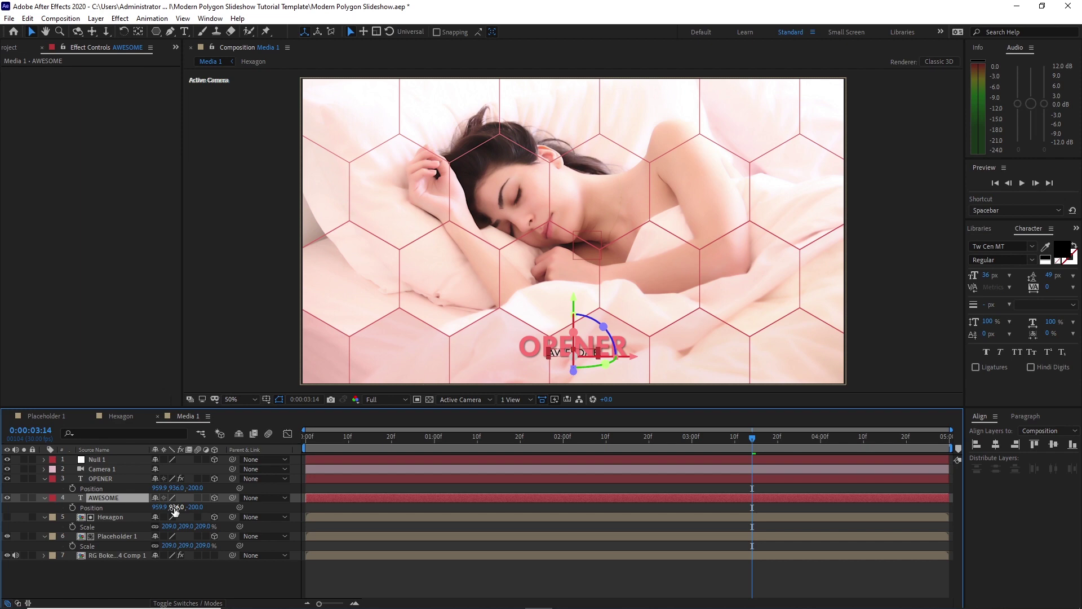
pyautogui.moveTo(174, 507); pyautogui.dragTo(135, 506)
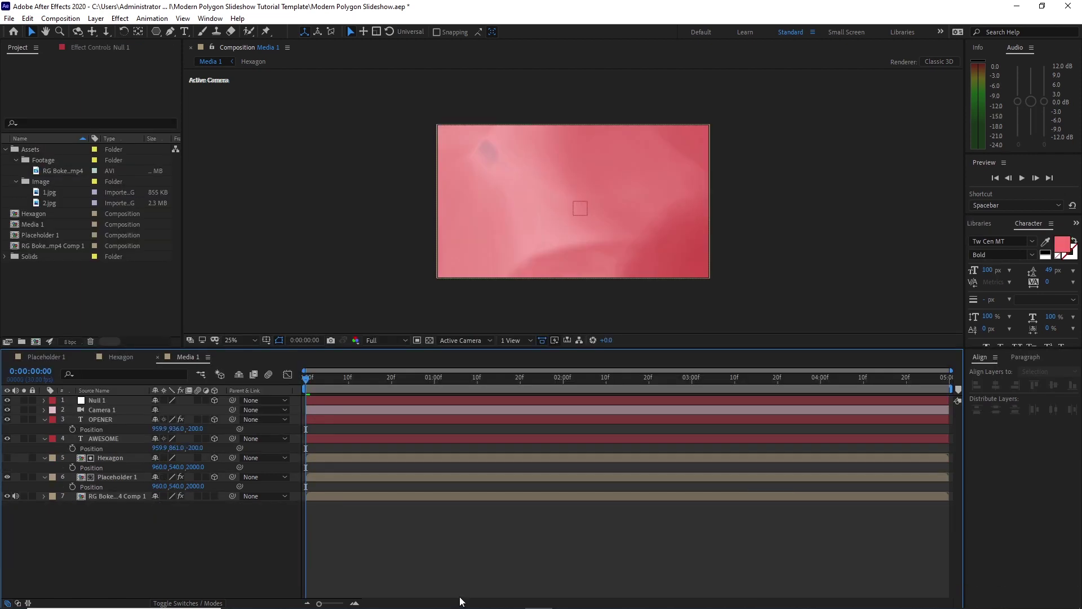
# Step: Parent Camera 1 to Null 1 and set a Position keyframe on Null 1 at 10f
pyautogui.moveTo(210, 407); pyautogui.dragTo(116, 403)
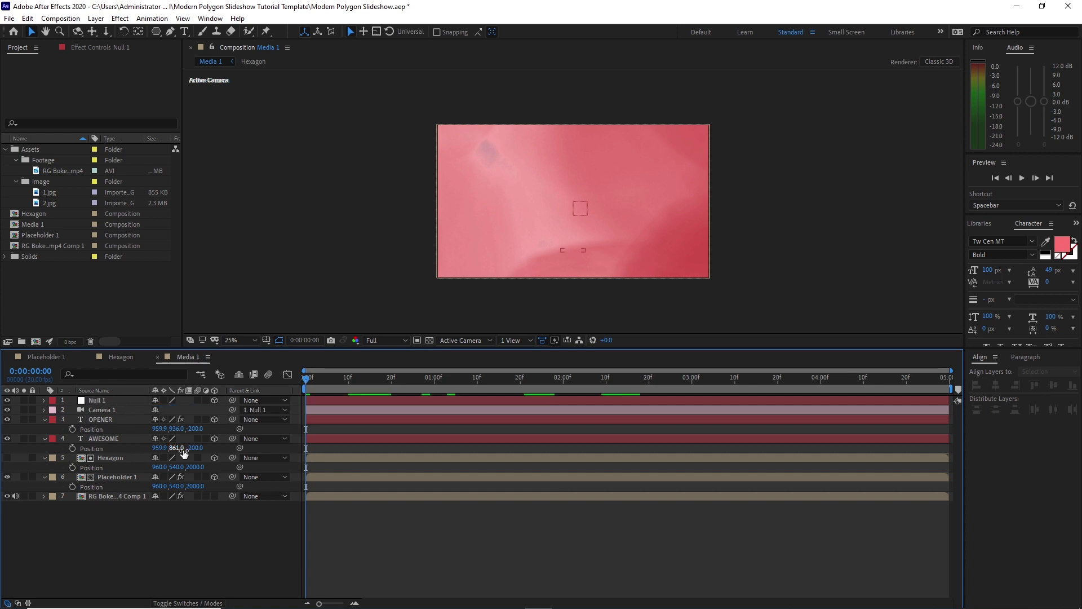
pyautogui.click(124, 401)
pyautogui.press('p')
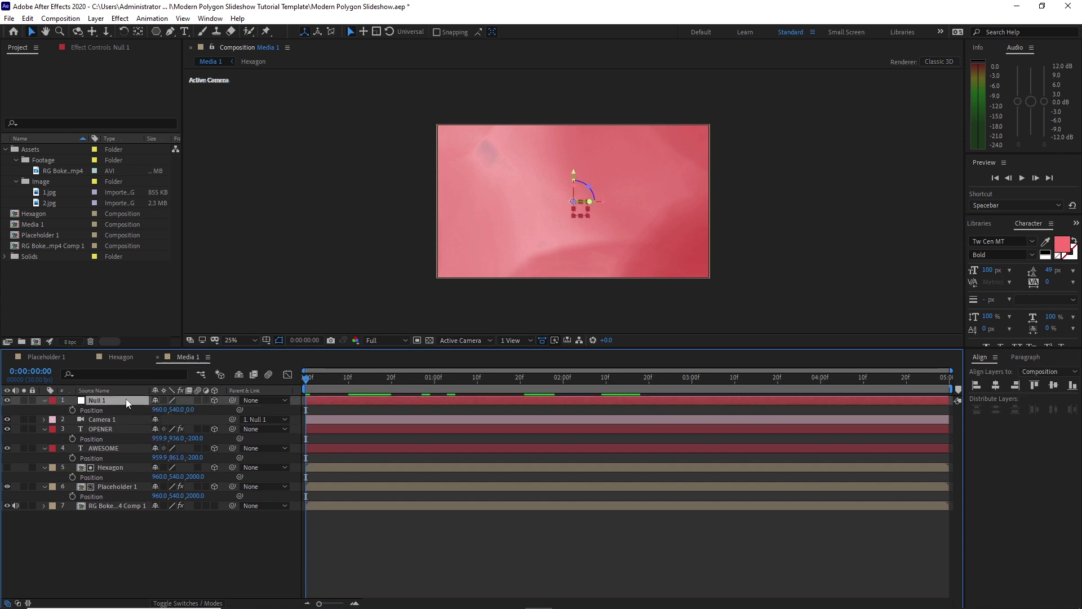
pyautogui.click(348, 384)
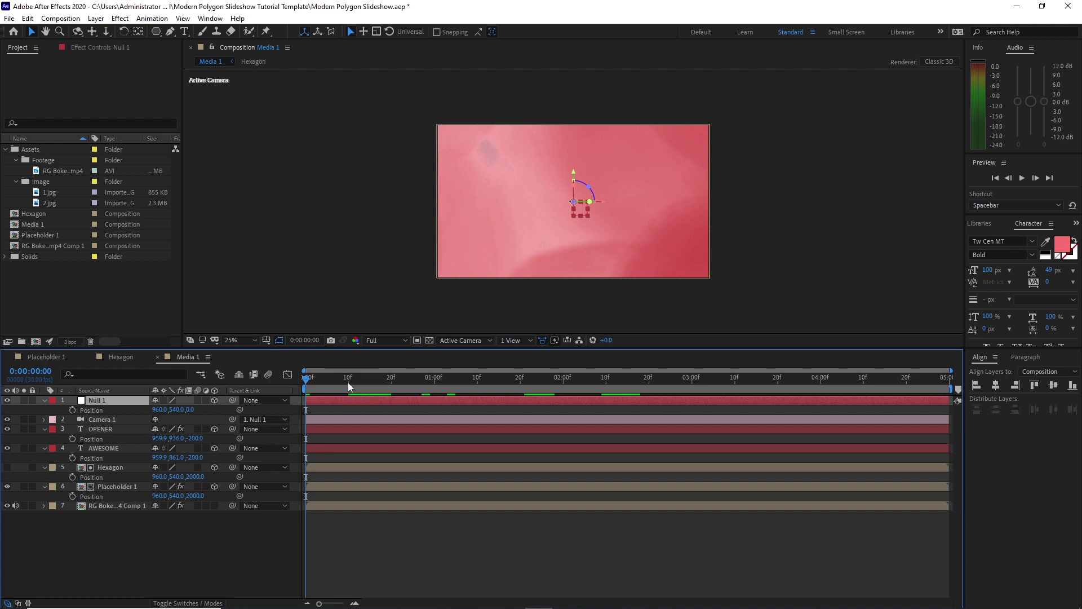
pyautogui.click(73, 411)
# Step: Set Null 1's Y to -115 at 0f, preview the camera move, and add RG Bokeh 7.mp4 on top
pyautogui.moveTo(347, 383); pyautogui.dragTo(293, 389)
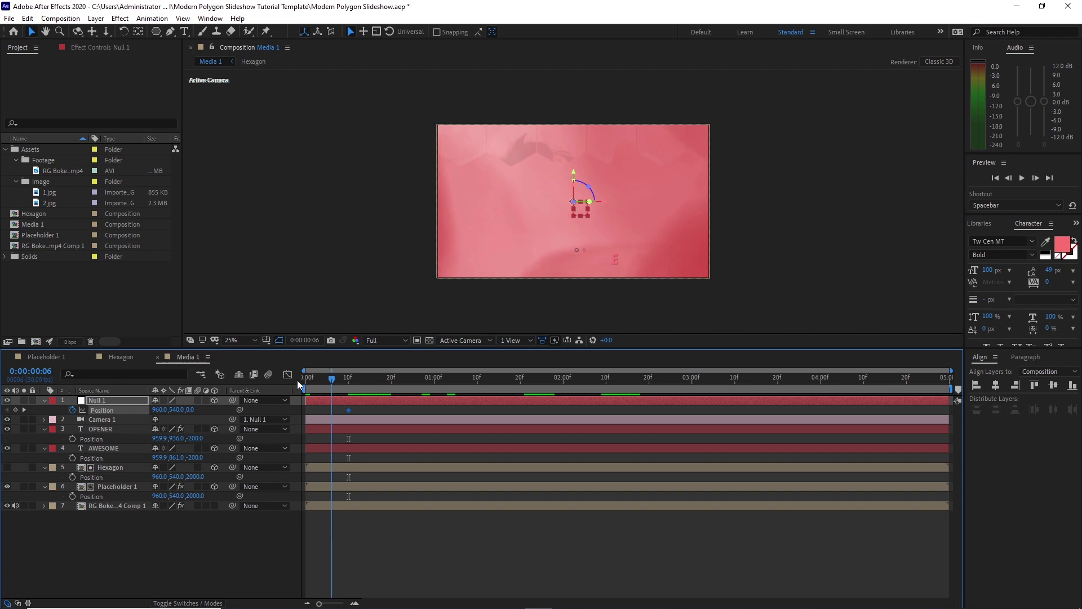
pyautogui.moveTo(177, 410); pyautogui.dragTo(40, 410)
pyautogui.press('space')
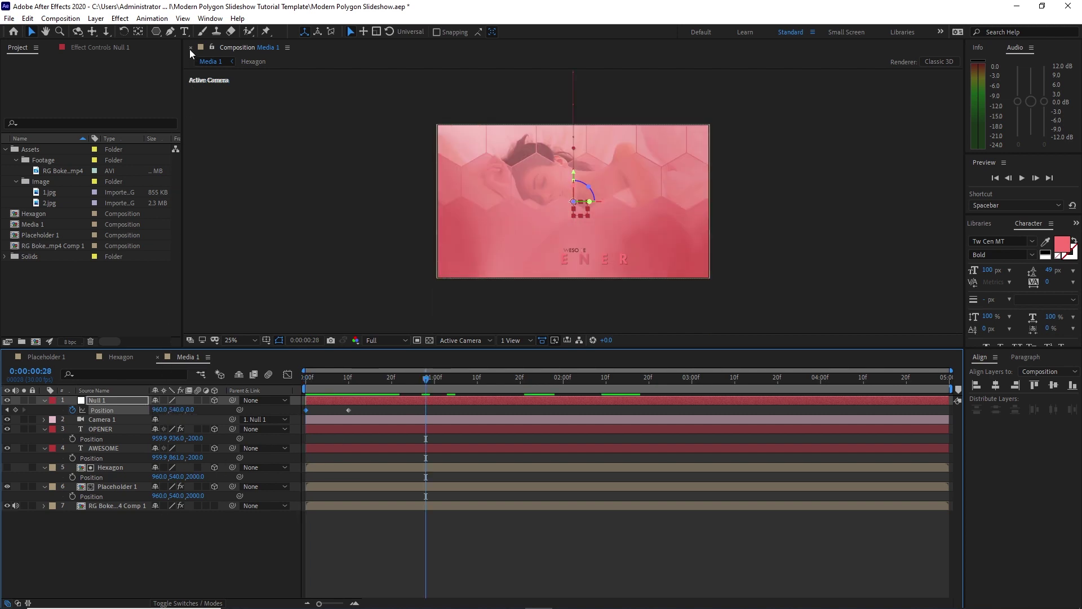
pyautogui.moveTo(59, 168); pyautogui.dragTo(92, 405)
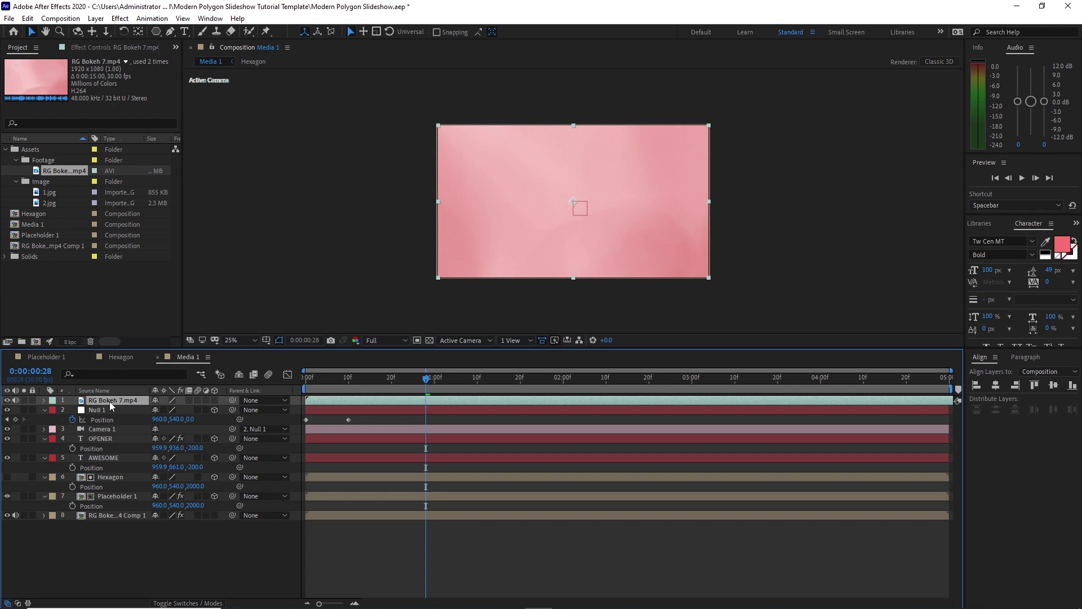
# Step: Pre-compose the bokeh clip into a comp named RG Bokeh, moving all attributes
pyautogui.rightClick(112, 406)
pyautogui.click(148, 447)
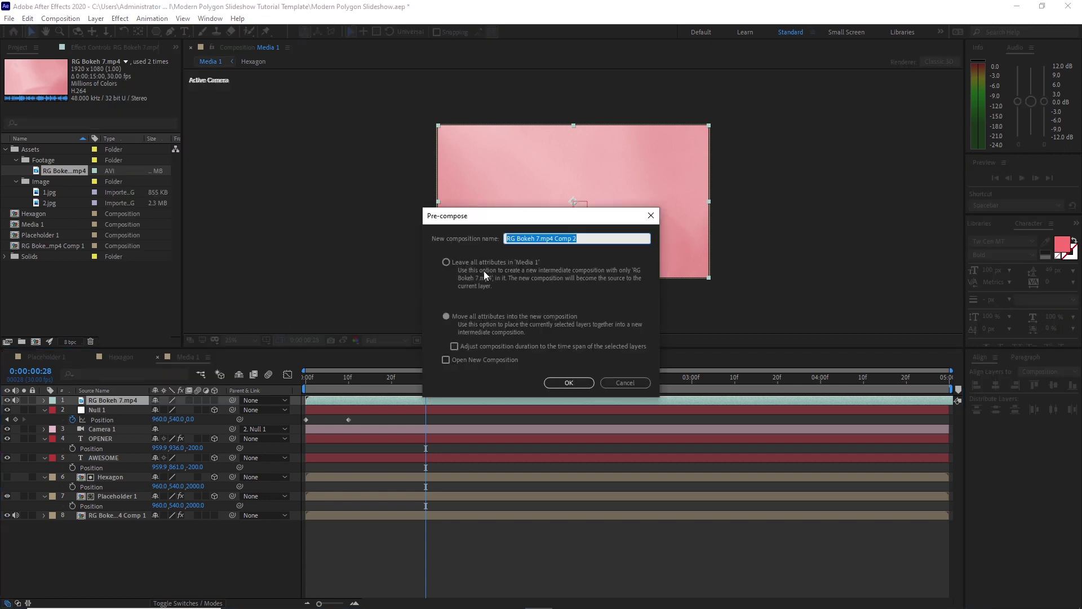
pyautogui.write('RG Bokeh')
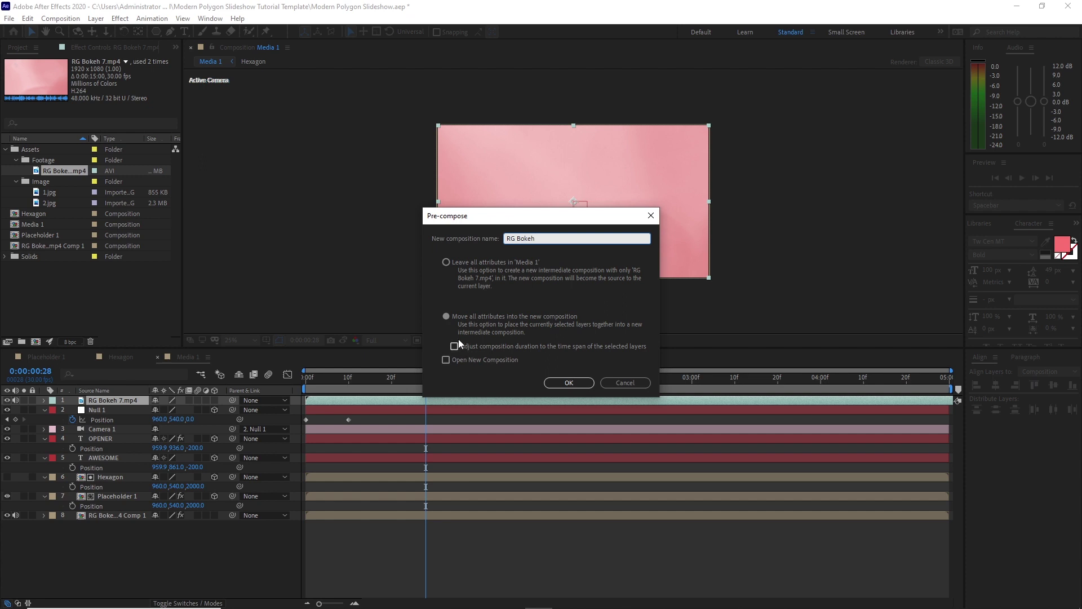
pyautogui.click(447, 317)
pyautogui.click(580, 387)
# Step: Set the RG Bokeh layer's blending mode to Screen
pyautogui.click(184, 602)
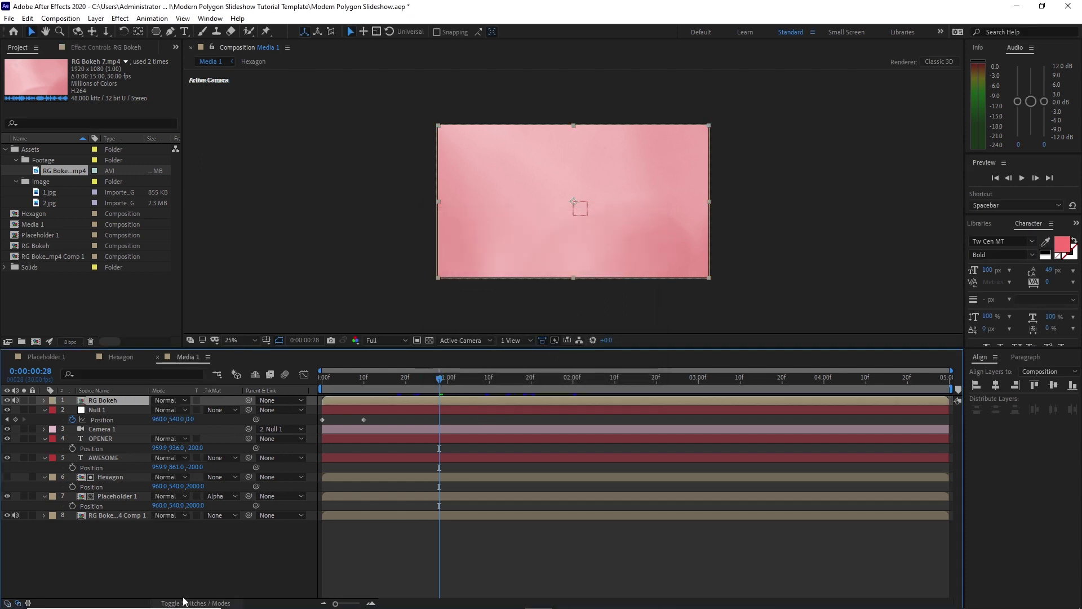
pyautogui.click(168, 401)
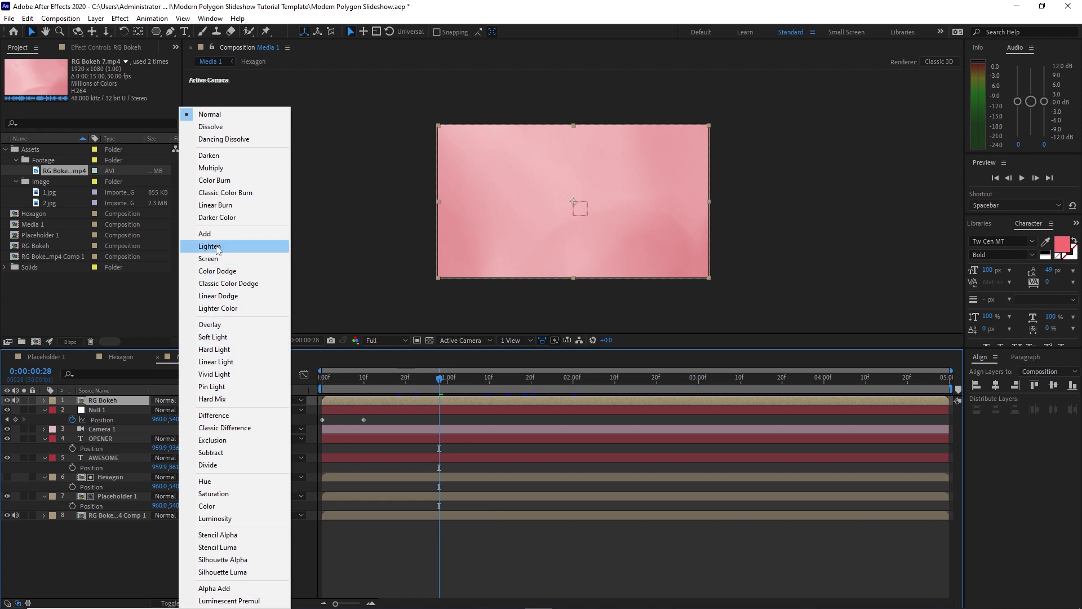
pyautogui.click(208, 258)
pyautogui.click(120, 18)
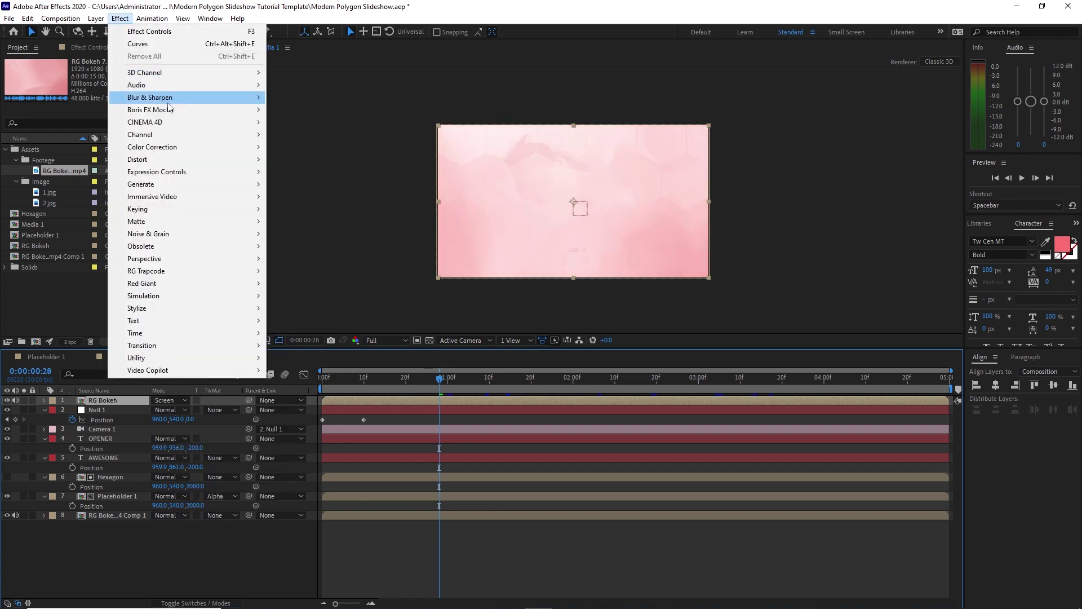
# Step: Apply a downward-bowed Curves to RG Bokeh, scrub to check around 1s 20f, and show the Project panel
pyautogui.moveTo(170, 146)
pyautogui.click(287, 371)
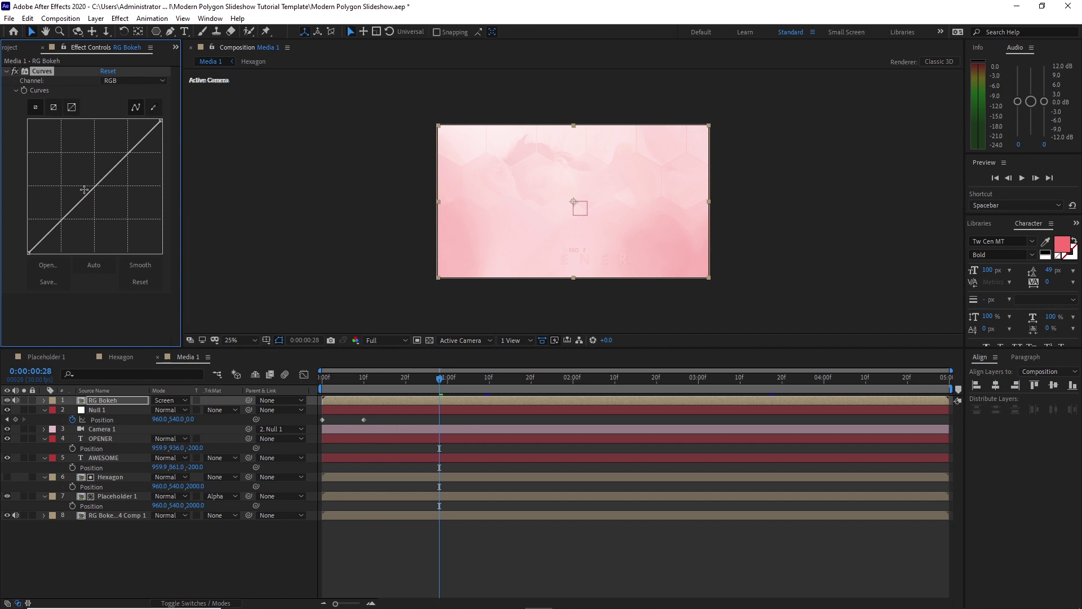
pyautogui.moveTo(94, 187); pyautogui.dragTo(114, 227)
pyautogui.click(116, 496)
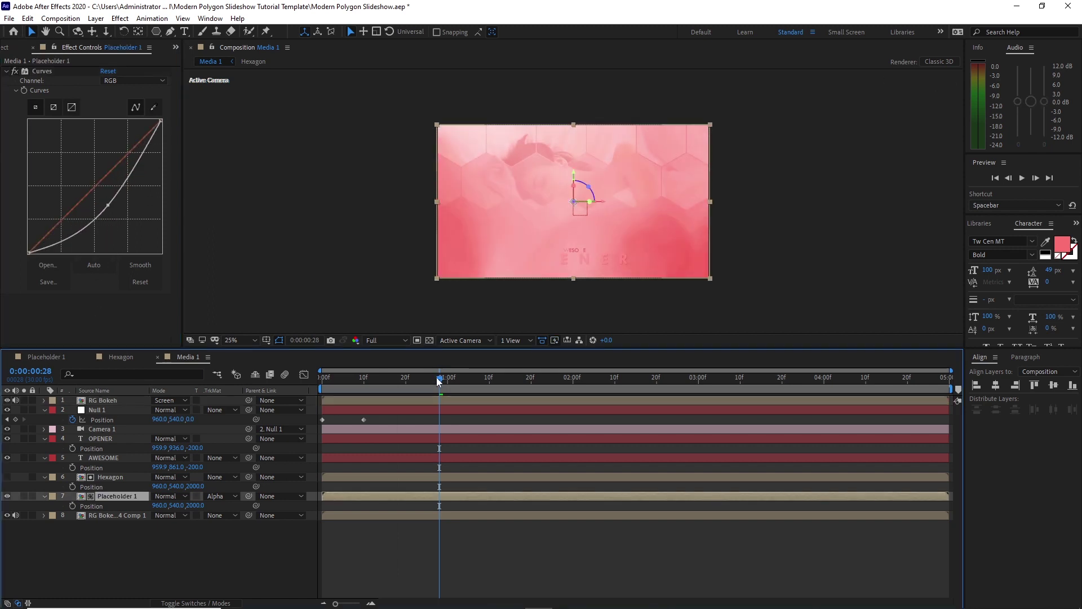
pyautogui.moveTo(440, 385); pyautogui.dragTo(734, 372)
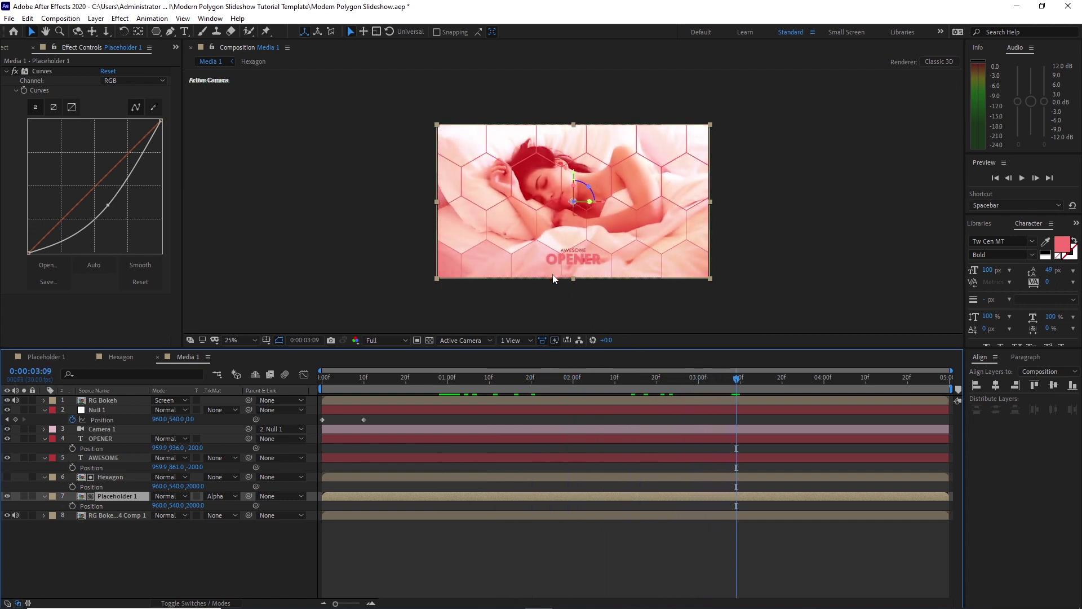
pyautogui.moveTo(737, 382); pyautogui.dragTo(489, 402)
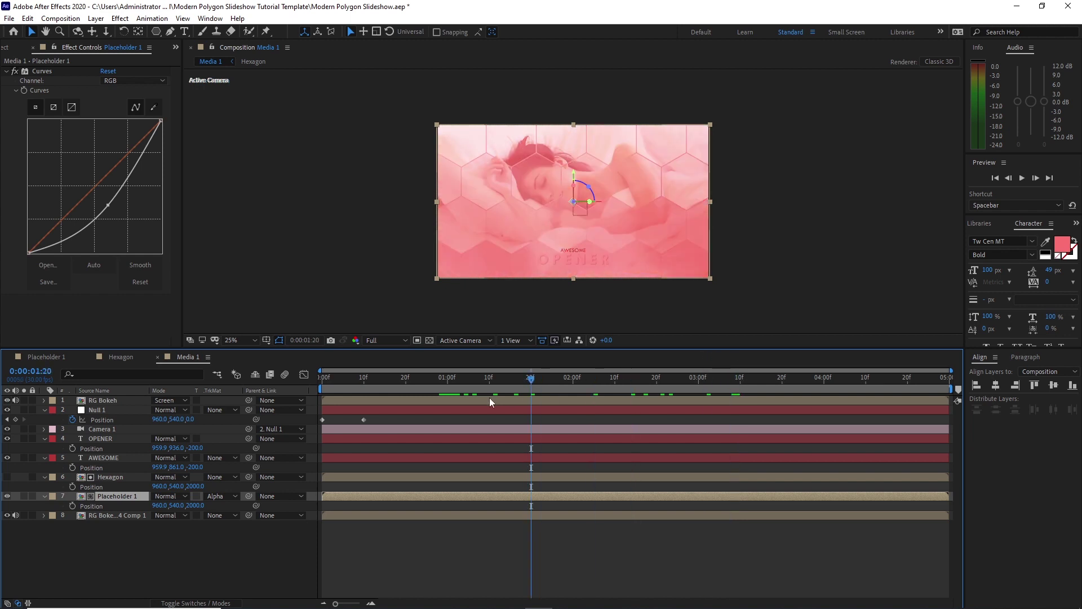
pyautogui.click(7, 48)
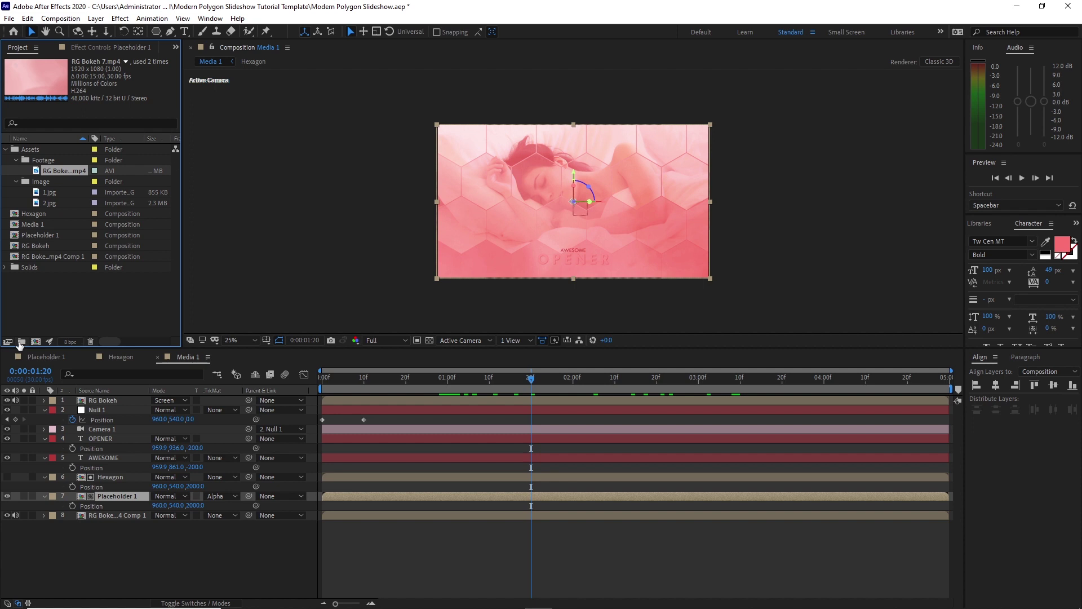
# Step: Create a project folder named 'Scene 1' and move it to the project root
pyautogui.click(22, 342)
pyautogui.write('Sc')
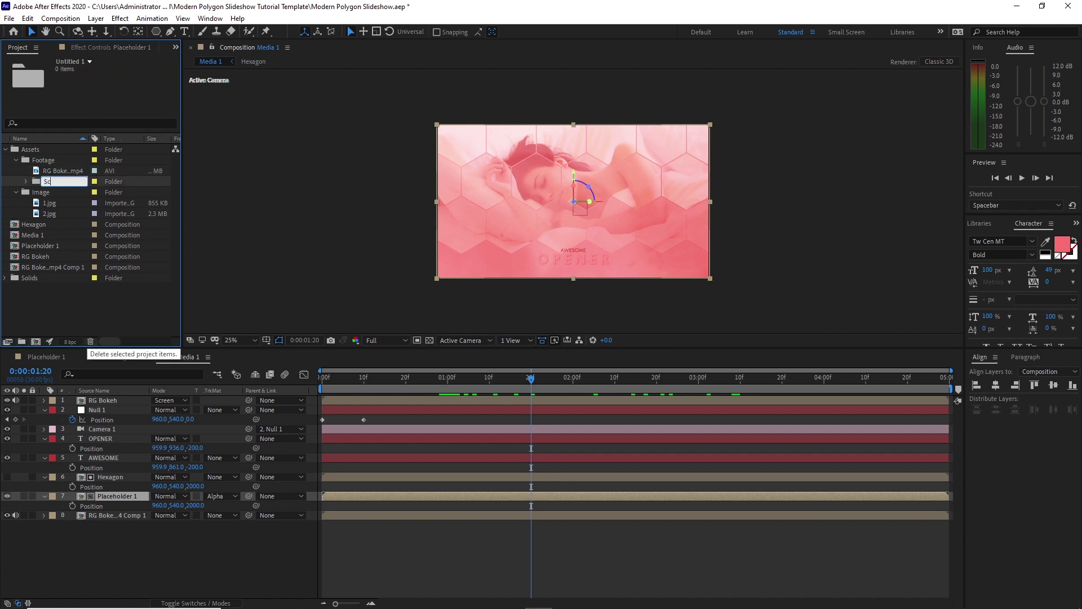
pyautogui.write('ene 1')
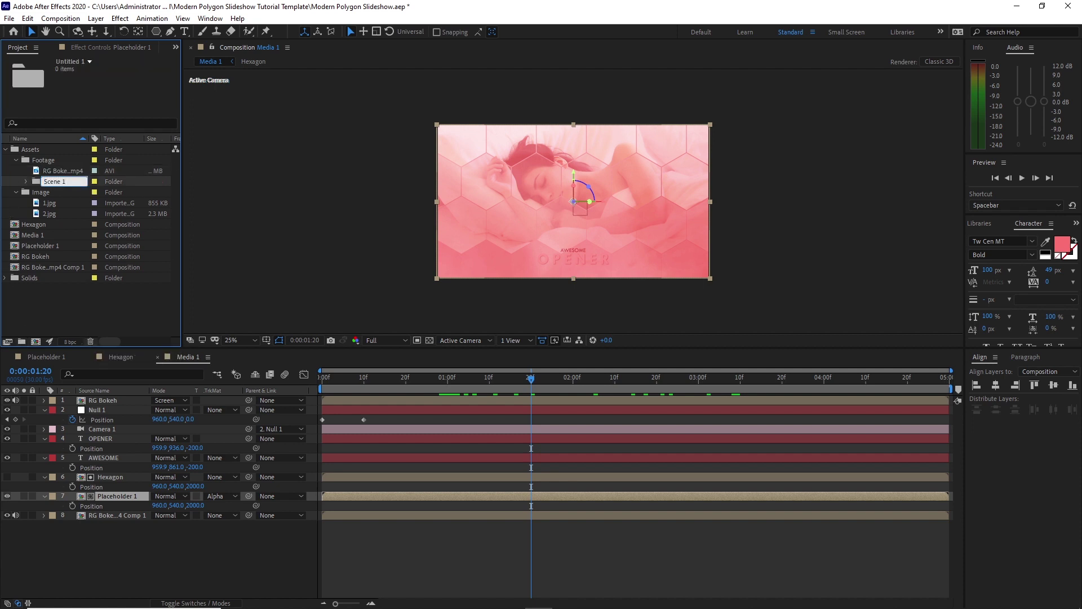
pyautogui.click(78, 317)
pyautogui.moveTo(48, 181); pyautogui.dragTo(54, 307)
# Step: Collapse the Image, Footage and Assets folders and add a second folder named 'Scene 2'
pyautogui.moveTo(6, 213); pyautogui.dragTo(38, 266)
pyautogui.click(16, 182)
pyautogui.click(16, 161)
pyautogui.click(6, 150)
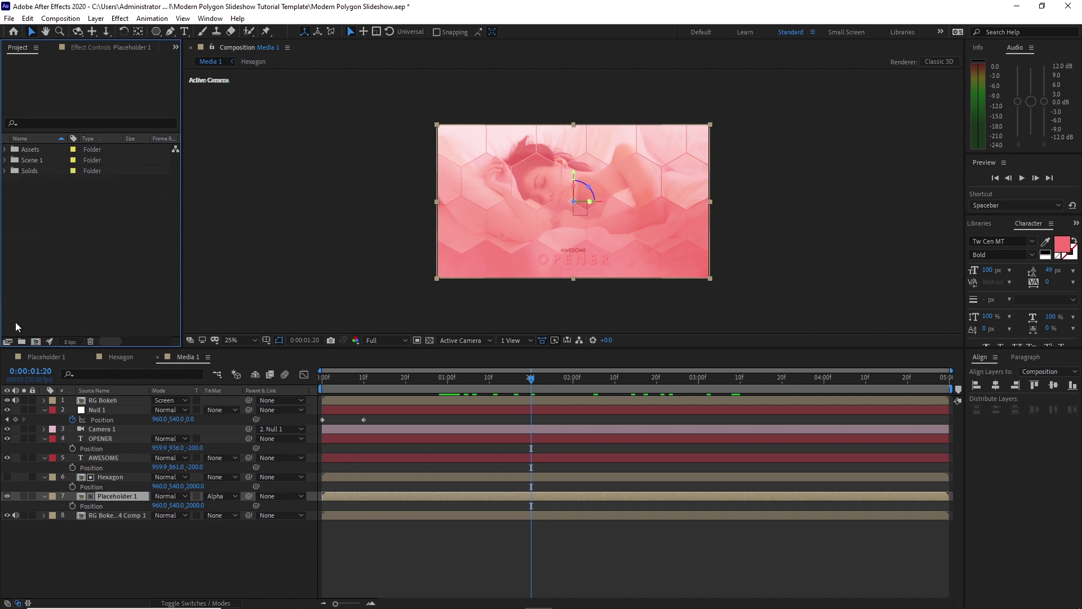
pyautogui.click(22, 341)
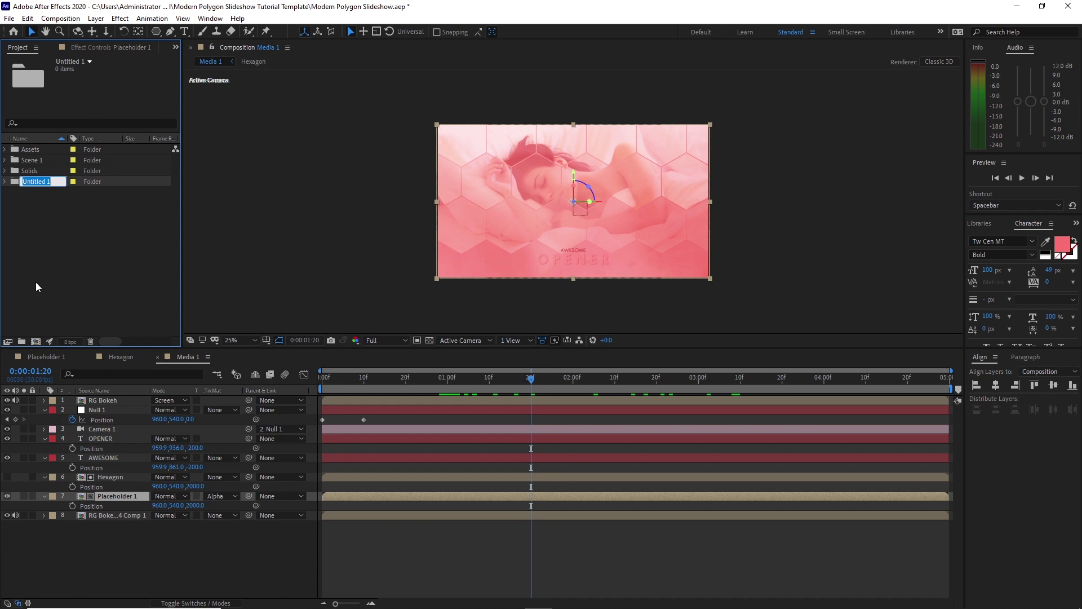
pyautogui.write('Scene 2')
pyautogui.click(42, 282)
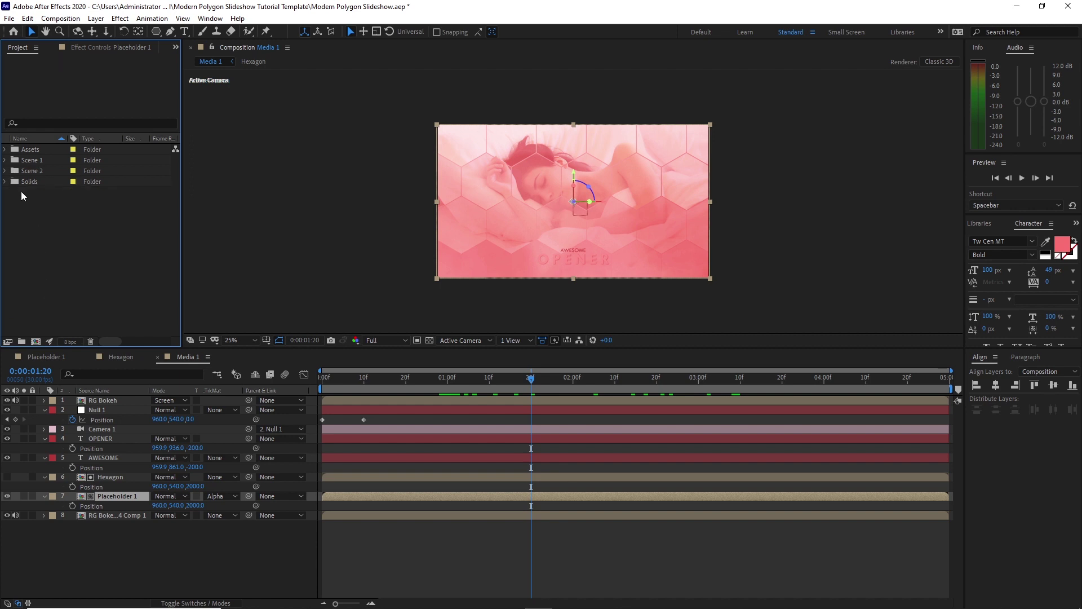
# Step: Duplicate the five Scene 1 comps, move the copies into Scene 2, and open them
pyautogui.click(6, 162)
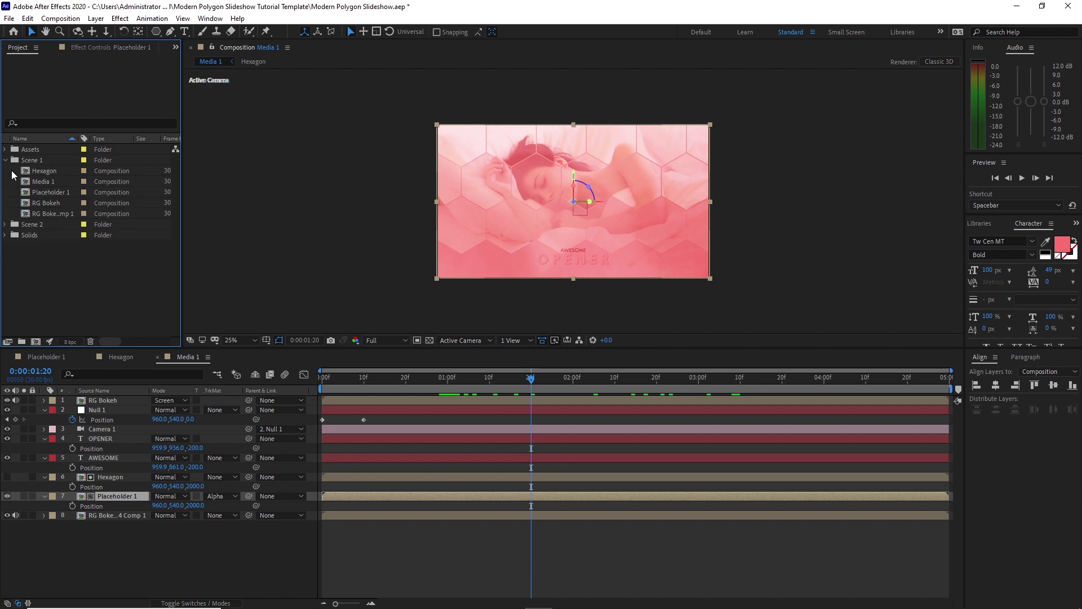
pyautogui.moveTo(12, 175); pyautogui.dragTo(57, 220)
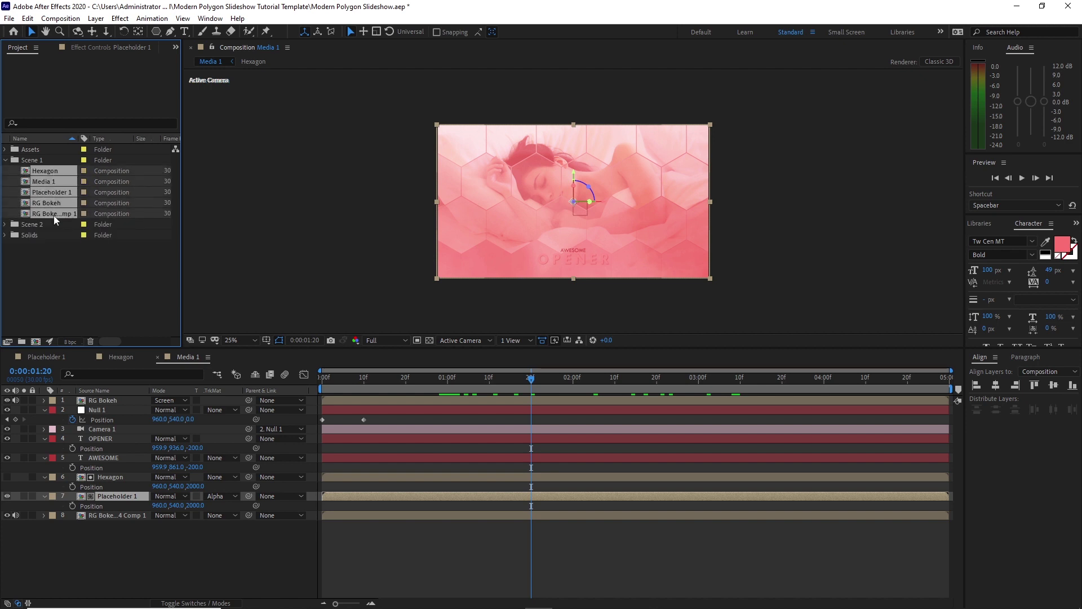
pyautogui.click(27, 18)
pyautogui.click(52, 163)
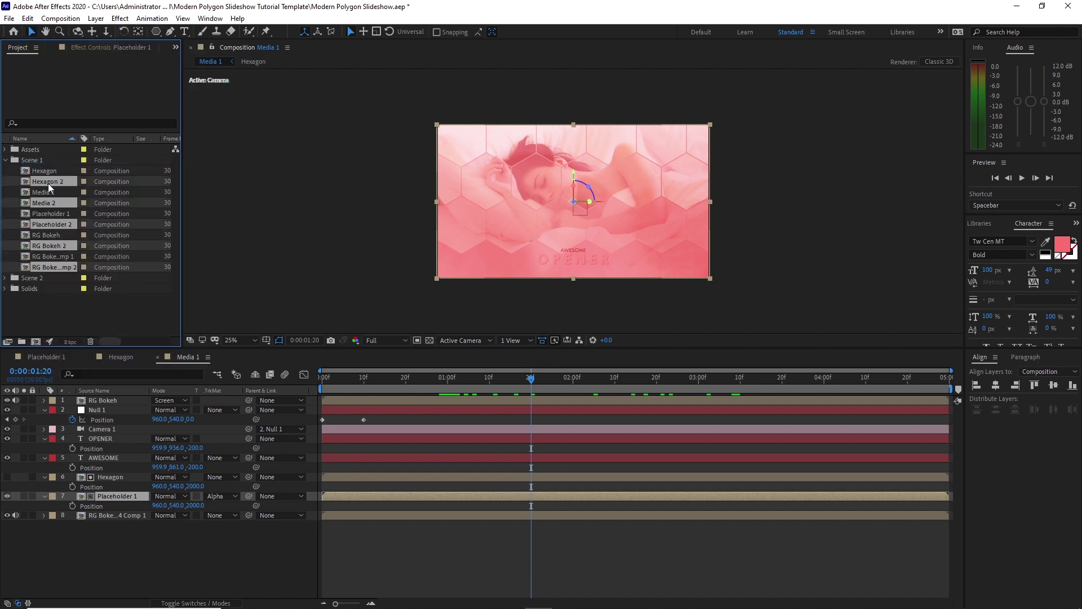
pyautogui.moveTo(47, 267); pyautogui.dragTo(48, 280)
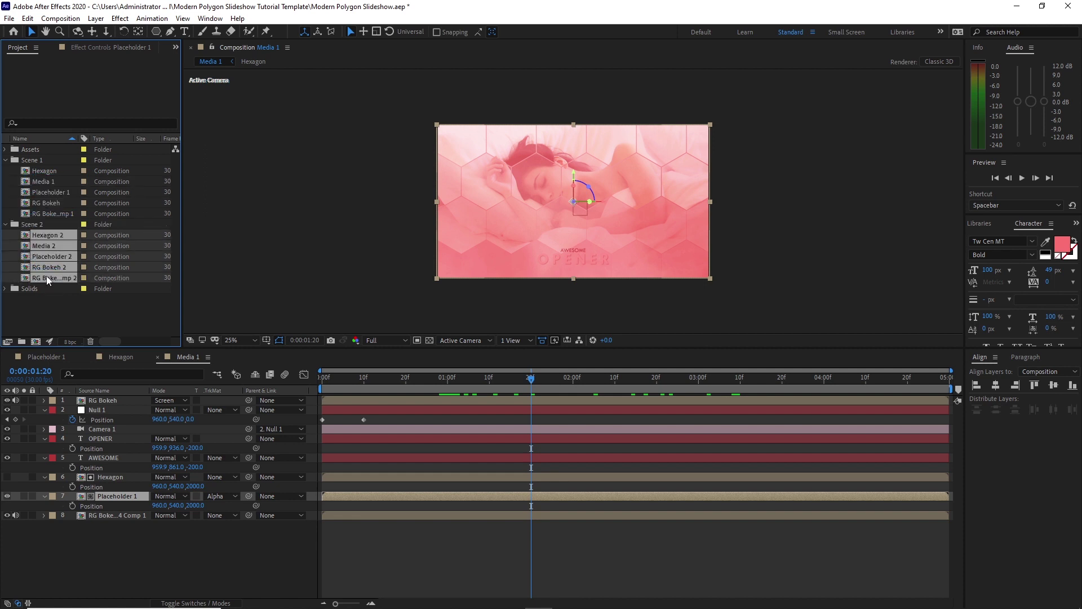
pyautogui.click(6, 160)
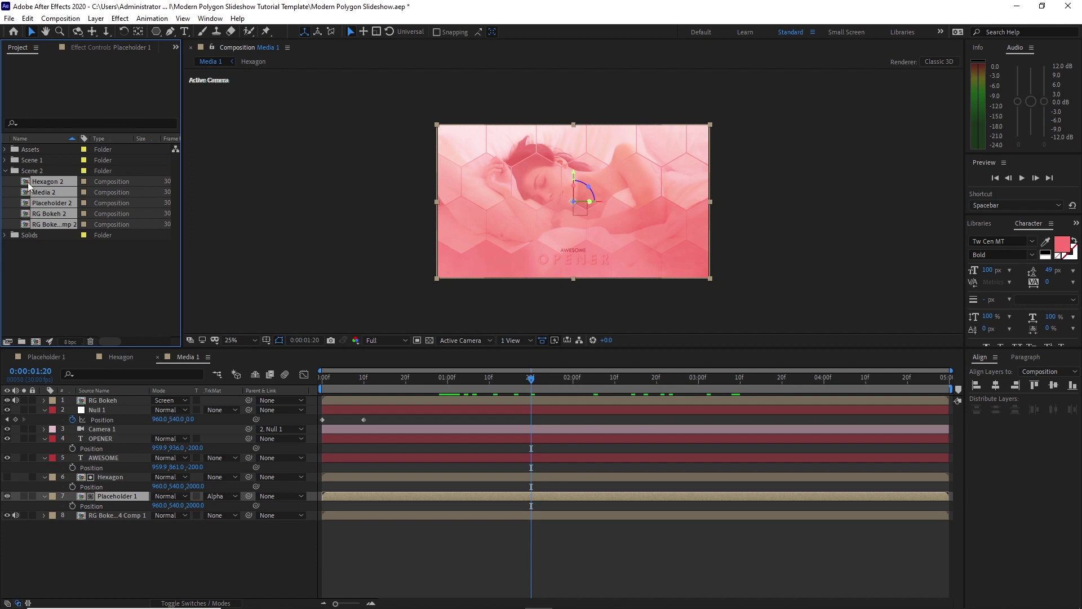
pyautogui.doubleClick(26, 185)
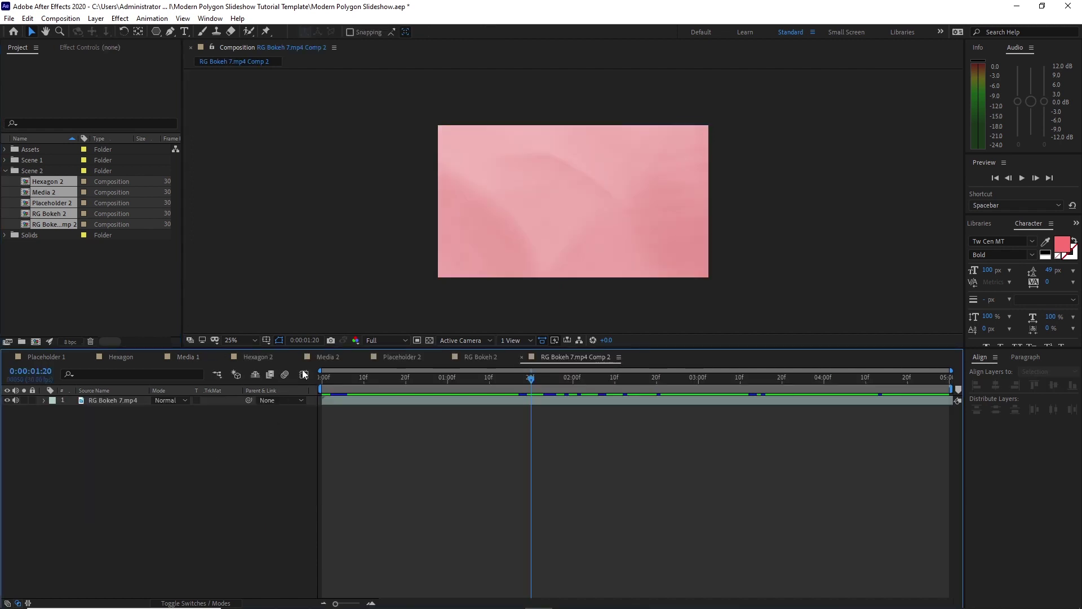
# Step: In Placeholder 2, replace 1.jpg with 2.jpg, scale it to 42%, and nudge it slightly down
pyautogui.click(388, 354)
pyautogui.click(135, 404)
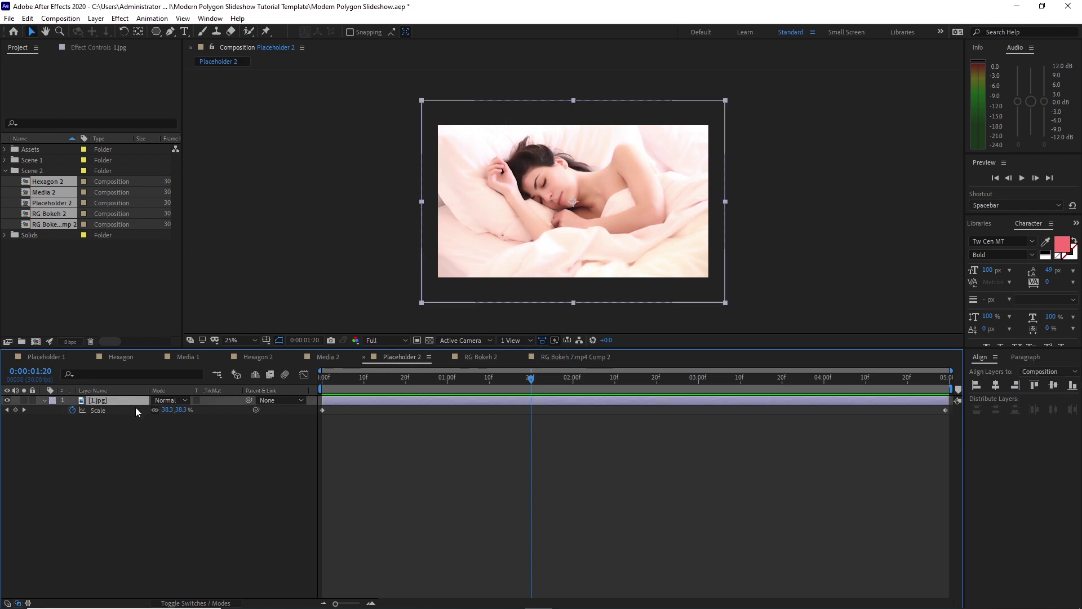
pyautogui.press('Delete')
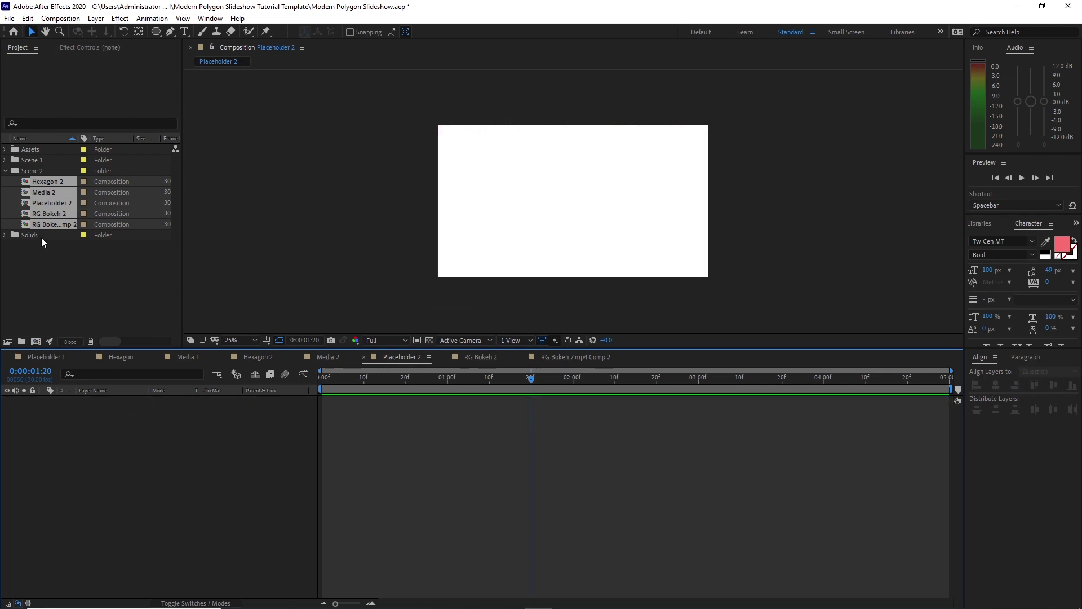
pyautogui.click(5, 149)
pyautogui.click(16, 170)
pyautogui.moveTo(50, 192); pyautogui.dragTo(94, 433)
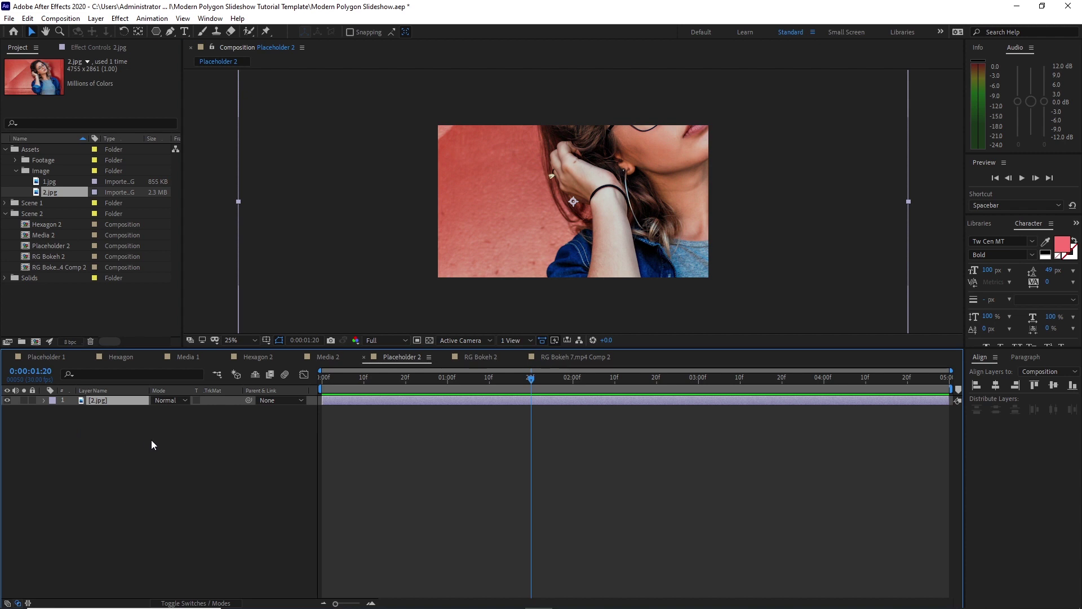
pyautogui.press('s')
pyautogui.moveTo(167, 410); pyautogui.dragTo(129, 398)
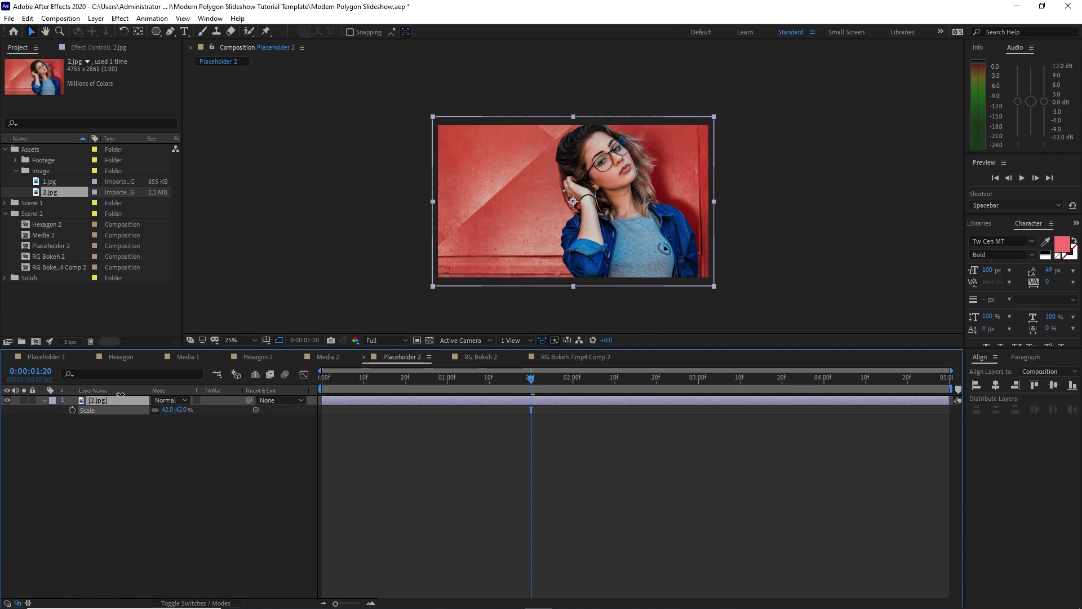
pyautogui.moveTo(518, 286); pyautogui.dragTo(518, 292)
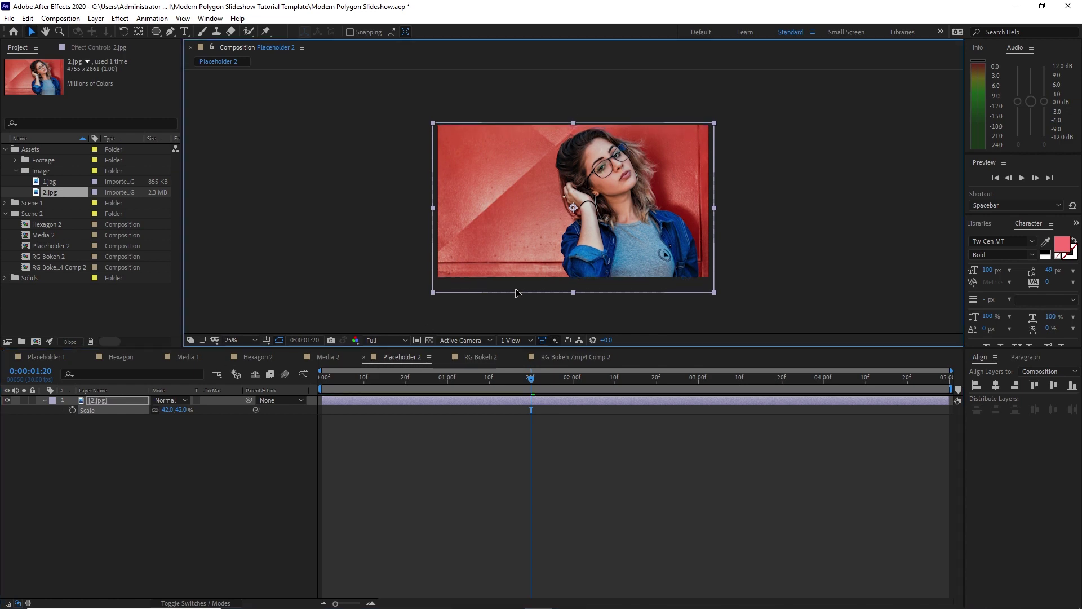
# Step: In Media 2, collapse the Null 1, OPENER, AWESOME, Hexagon and Placeholder 1 layer properties
pyautogui.click(326, 357)
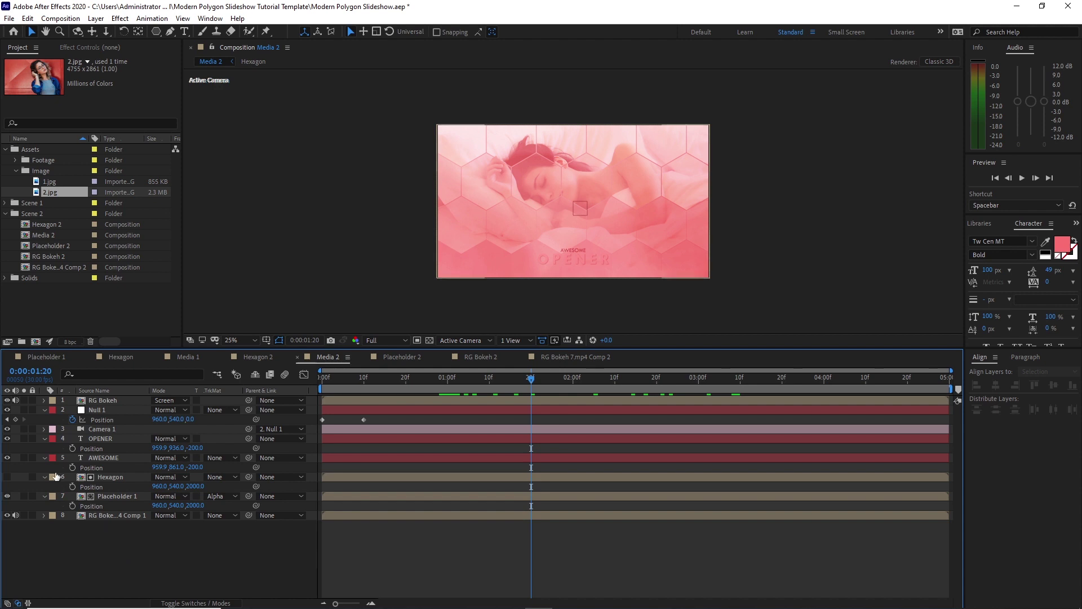
pyautogui.click(45, 409)
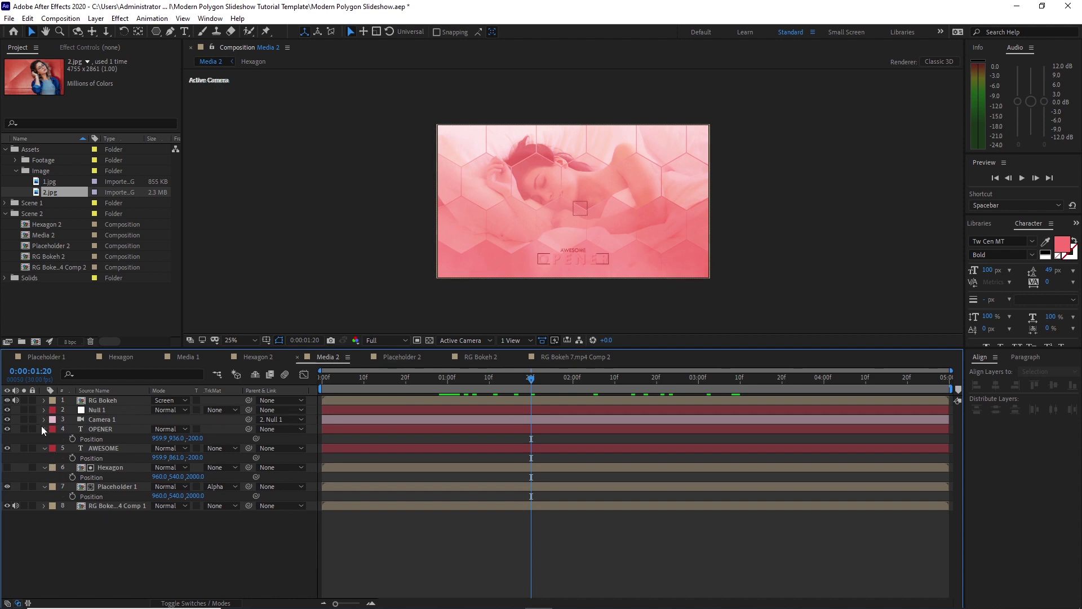
pyautogui.click(42, 427)
pyautogui.click(43, 439)
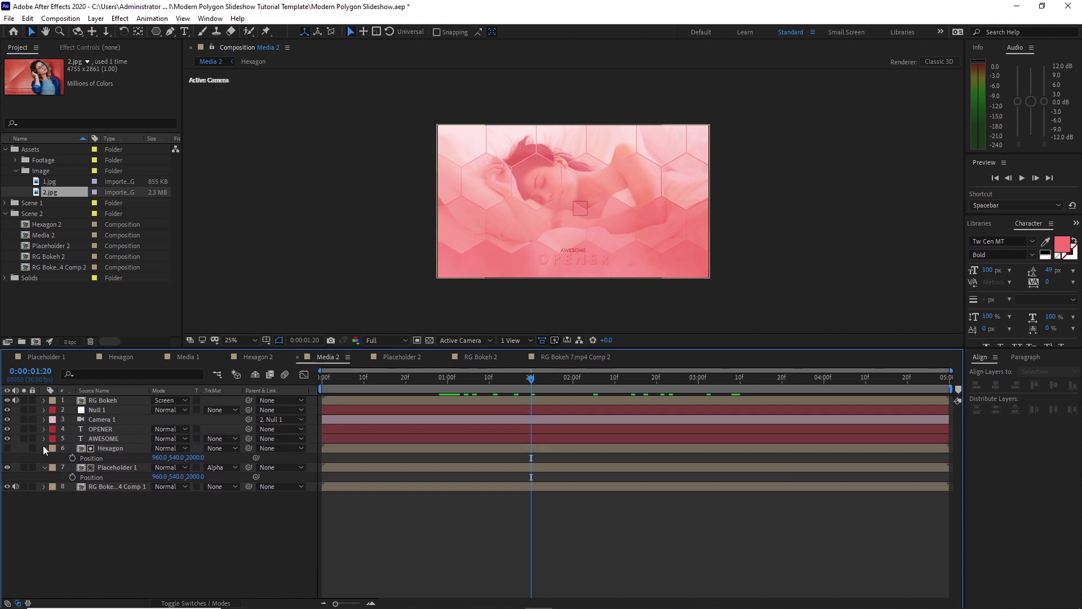
pyautogui.click(44, 448)
pyautogui.click(43, 457)
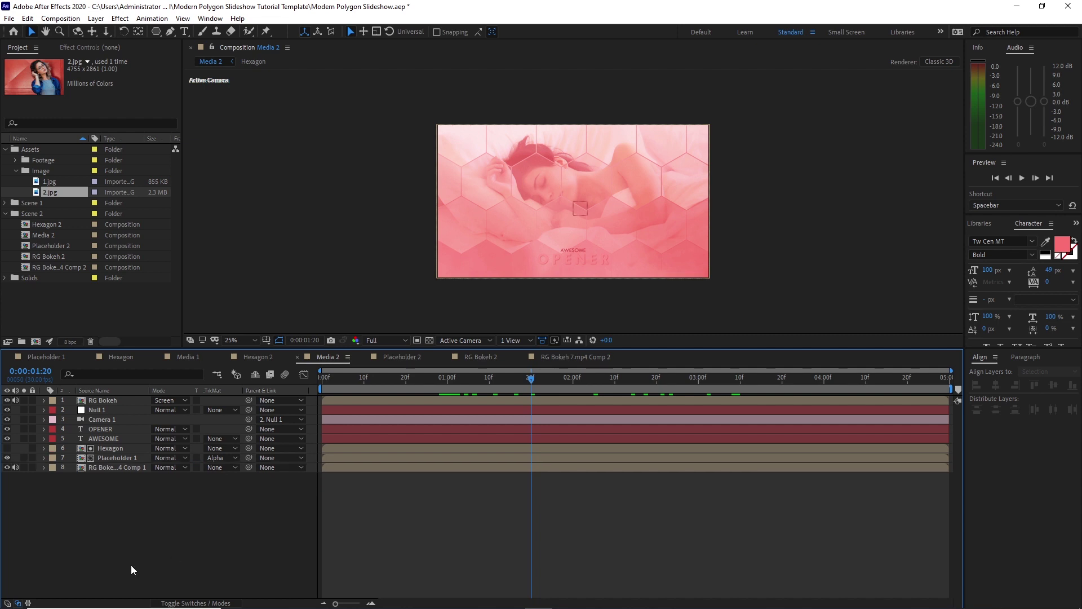
# Step: Swap the bokeh, Placeholder 1, Hexagon and RG Bokeh layers for their Scene 2 duplicates
pyautogui.click(110, 468)
pyautogui.moveTo(72, 266); pyautogui.dragTo(104, 458)
pyautogui.click(104, 457)
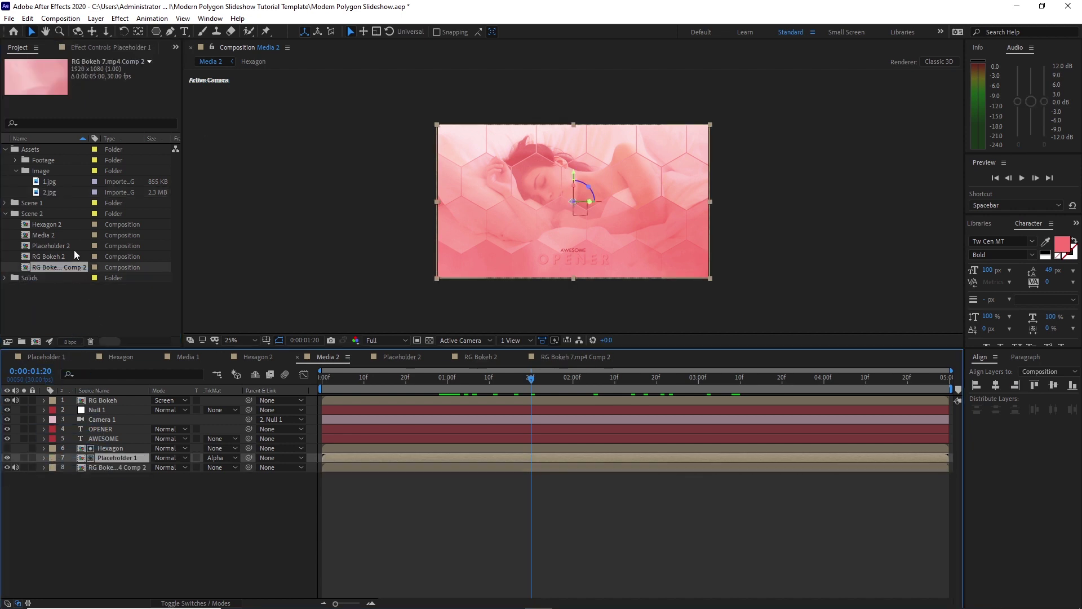
pyautogui.moveTo(69, 245); pyautogui.dragTo(106, 458)
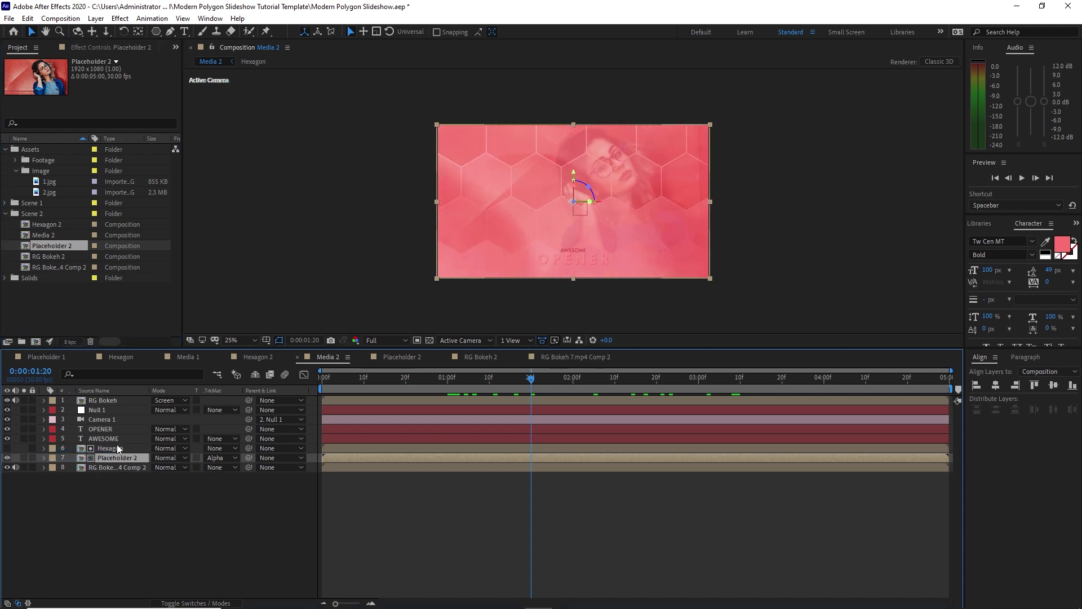
pyautogui.click(118, 449)
pyautogui.moveTo(56, 224); pyautogui.dragTo(104, 449)
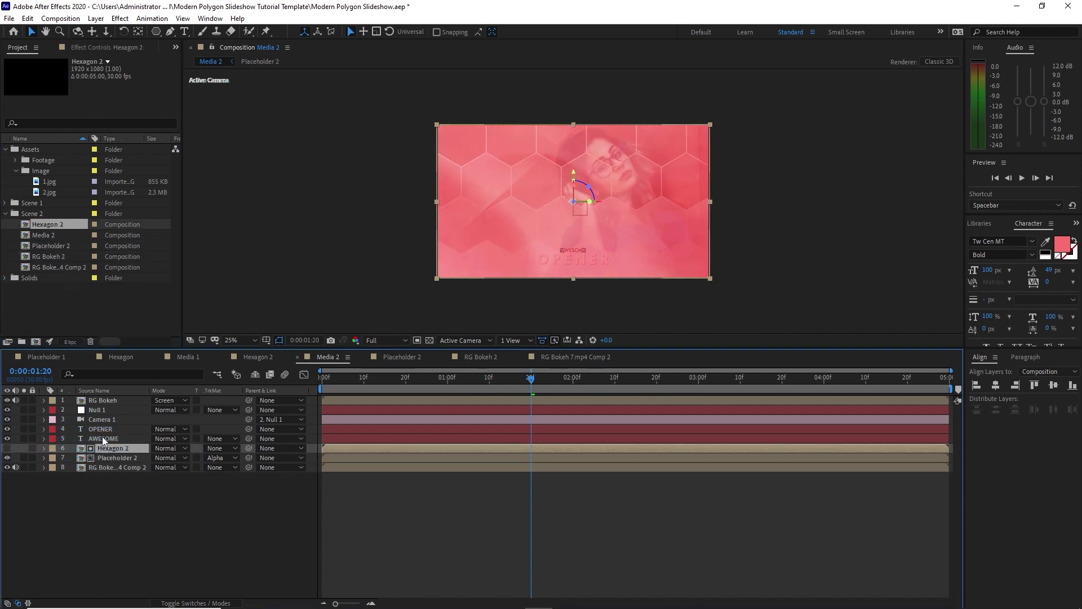
pyautogui.click(100, 399)
pyautogui.click(63, 258)
pyautogui.moveTo(62, 259); pyautogui.dragTo(97, 401)
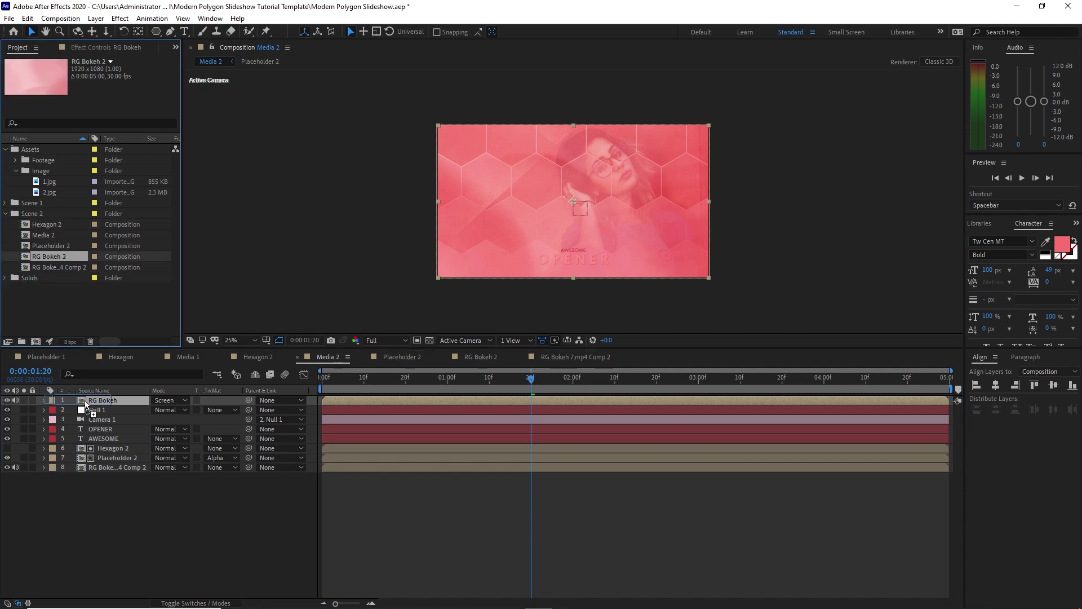
# Step: Preview Media 2 and delete the top RG Bokeh 2 layer
pyautogui.press('space')
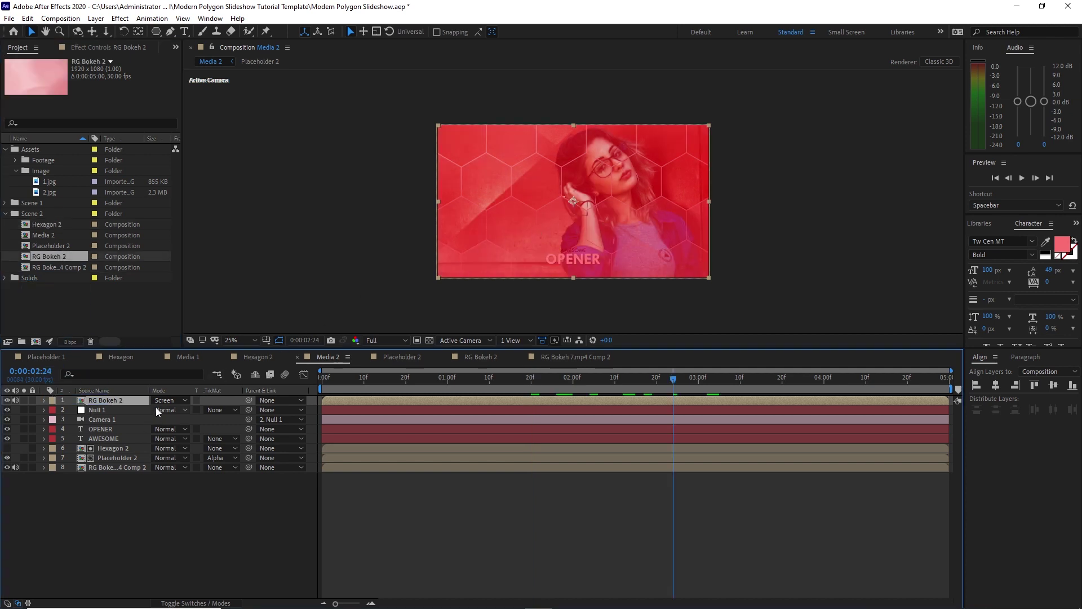
pyautogui.press('space')
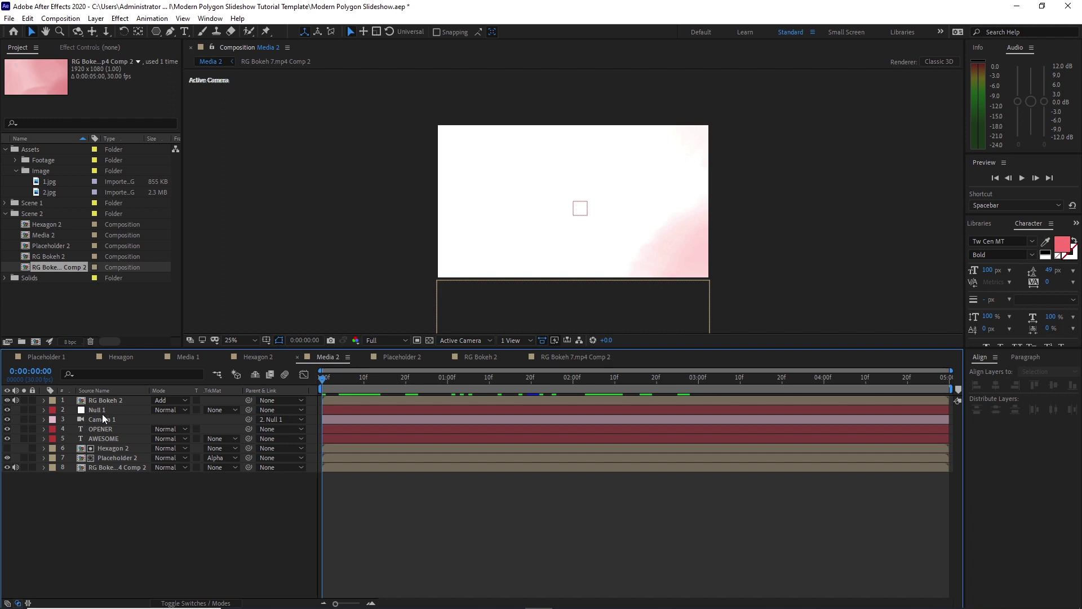
pyautogui.hotkey('shift', '-')
pyautogui.hotkey('shift', '-')
pyautogui.hotkey('alt', 'e')
pyautogui.press('Down')
pyautogui.press('Down')
pyautogui.press('Down')
pyautogui.press('Down')
pyautogui.press('Down')
pyautogui.press('Down')
pyautogui.press('Down')
pyautogui.press('Return')
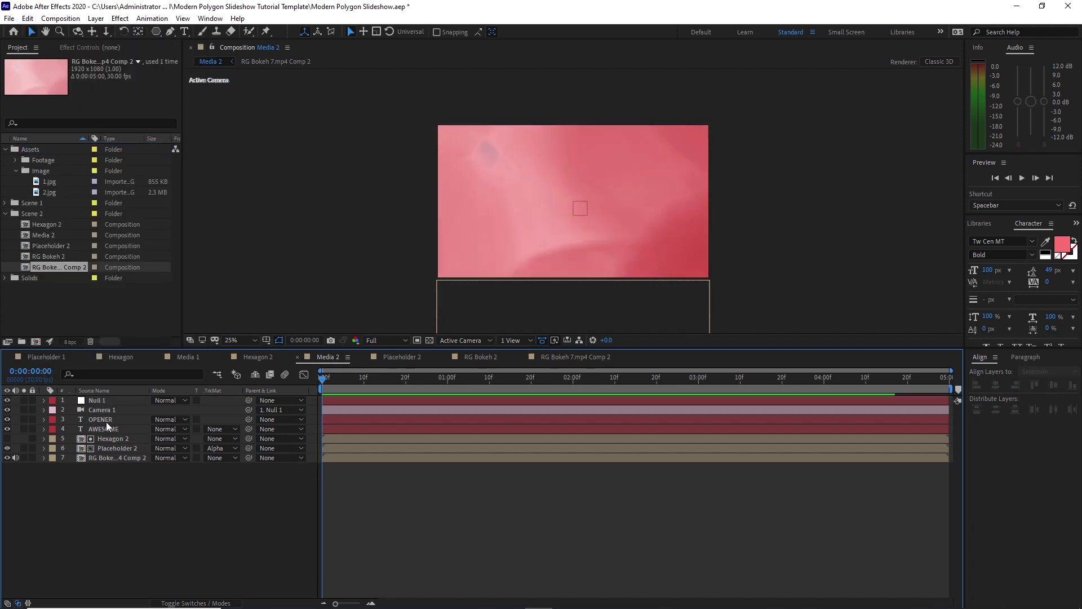
pyautogui.doubleClick(106, 422)
pyautogui.moveTo(339, 381); pyautogui.dragTo(634, 382)
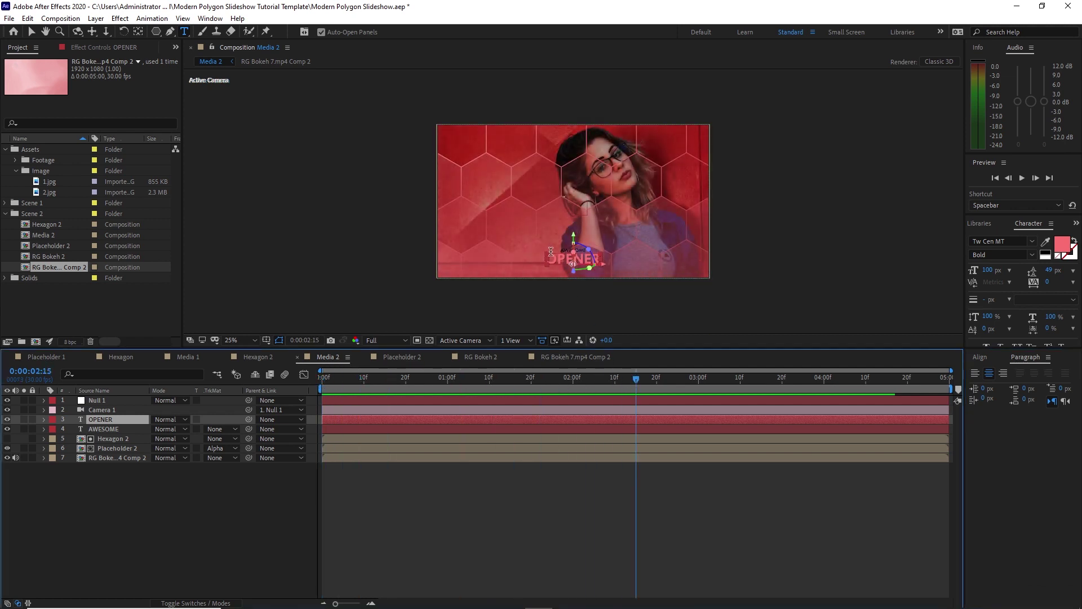
# Step: Retype the titles so OPENER reads SLIDESHOW and AWESOME reads STYLISH
pyautogui.press('.')
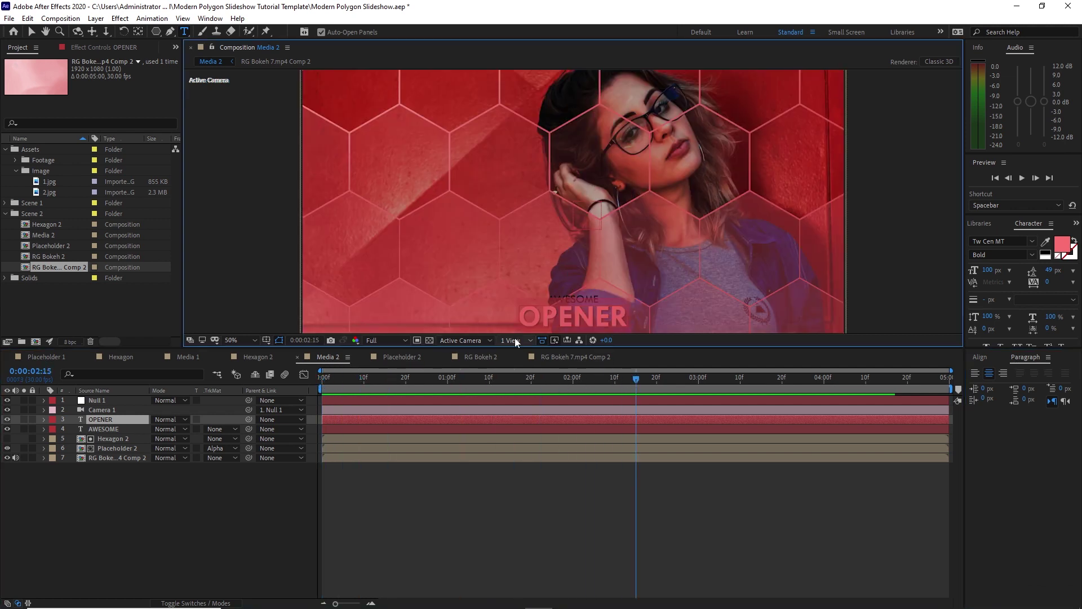
pyautogui.write('S')
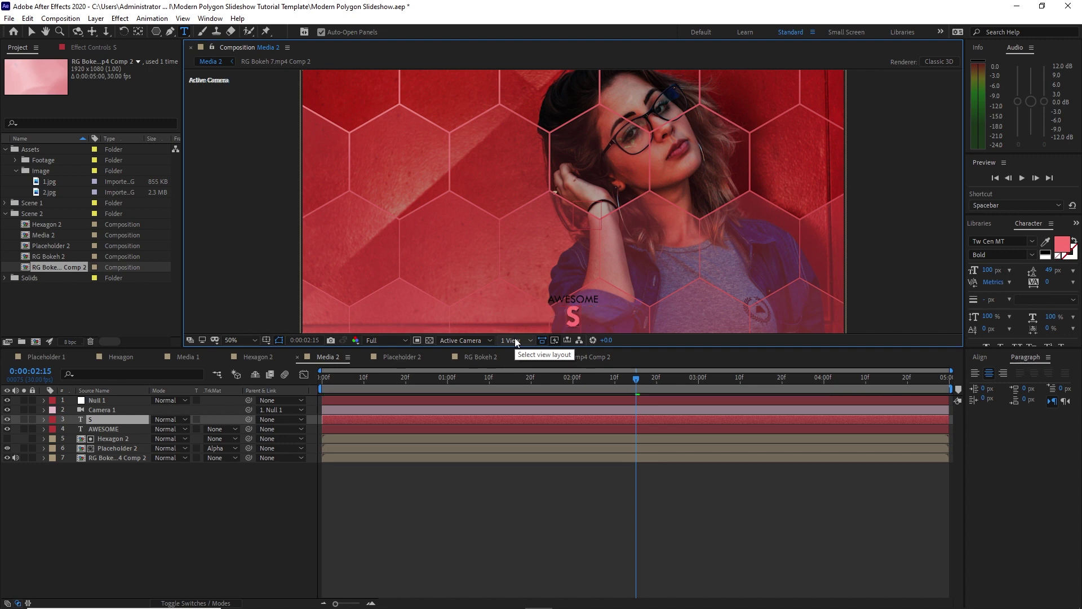
pyautogui.write('LI')
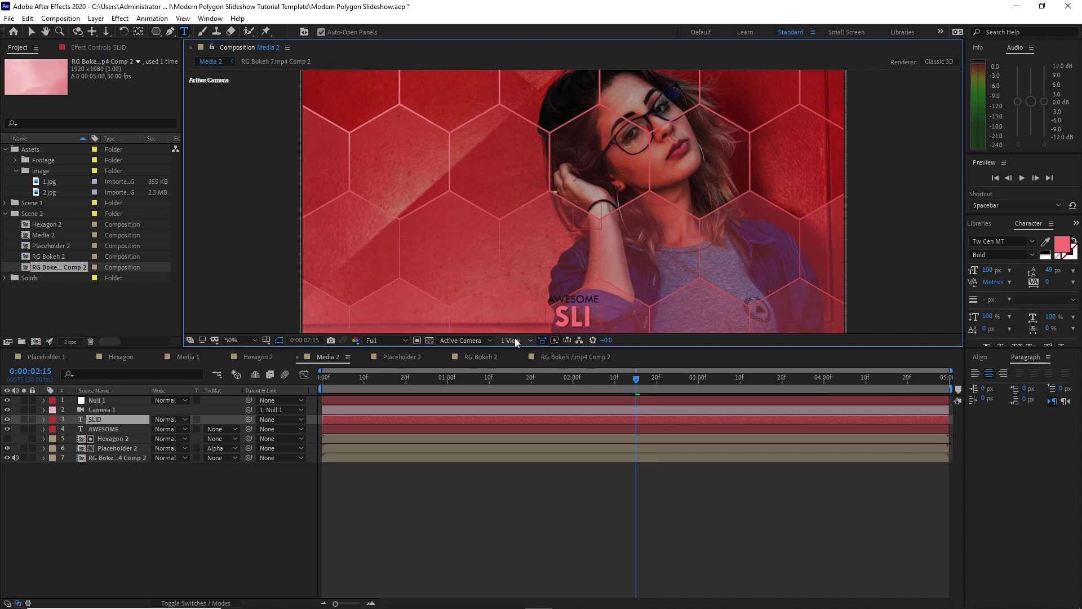
pyautogui.write('DESHOW')
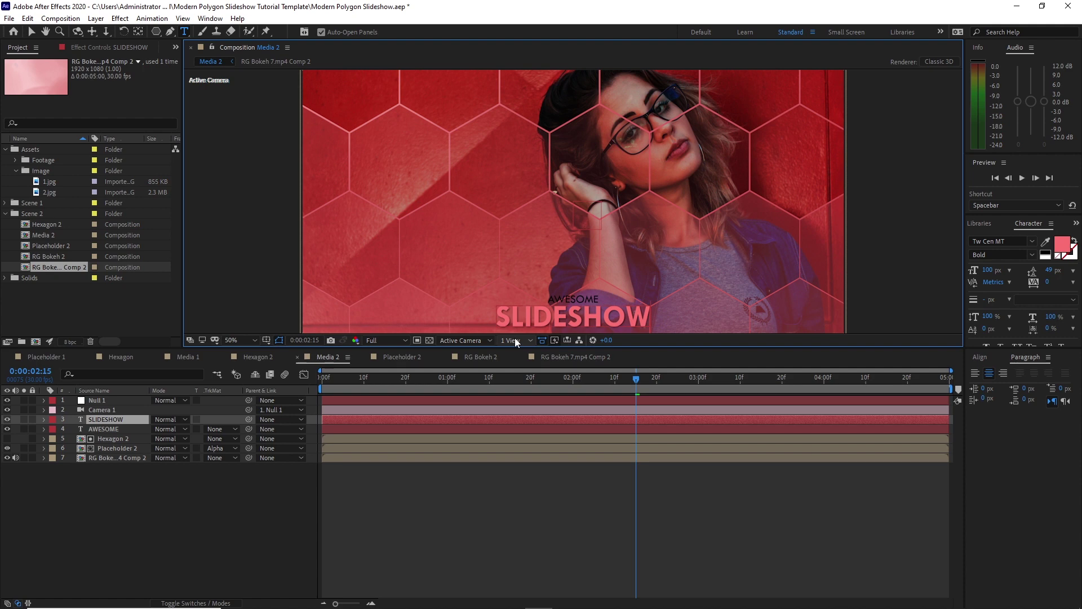
pyautogui.click(153, 428)
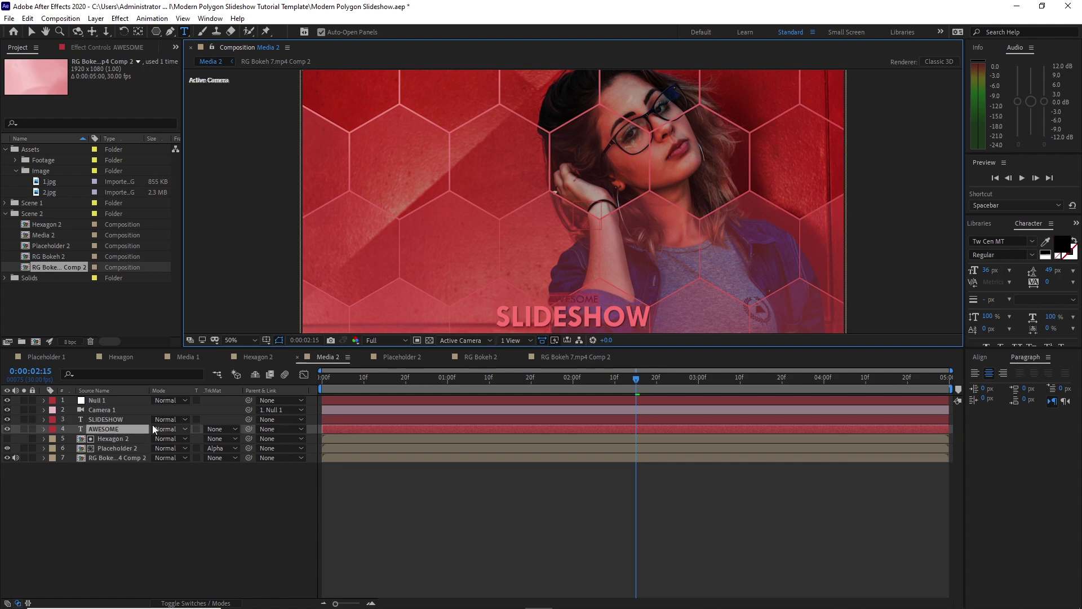
pyautogui.doubleClick(148, 428)
pyautogui.write('s')
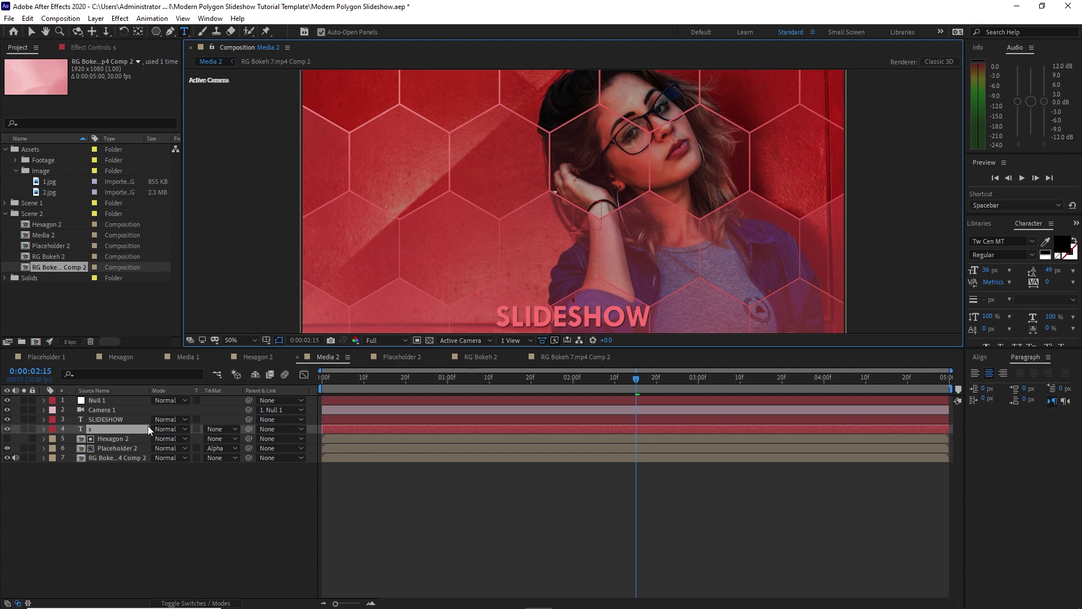
pyautogui.press('BackSpace')
pyautogui.write('STYLISH')
pyautogui.click(111, 431)
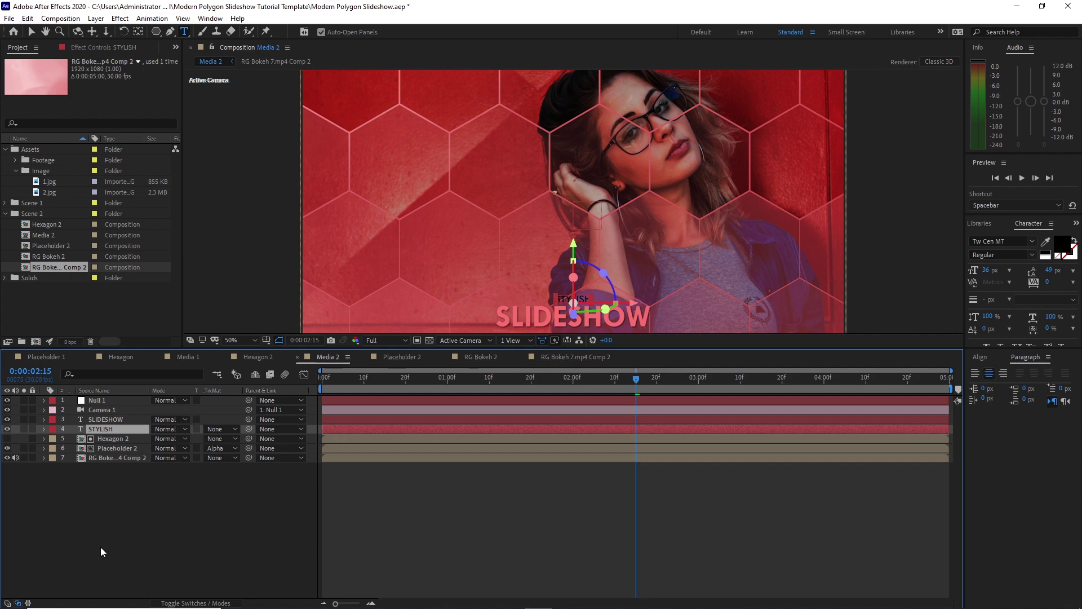
# Step: Add a Position keyframe to the STYLISH layer at 2 seconds
pyautogui.press('p')
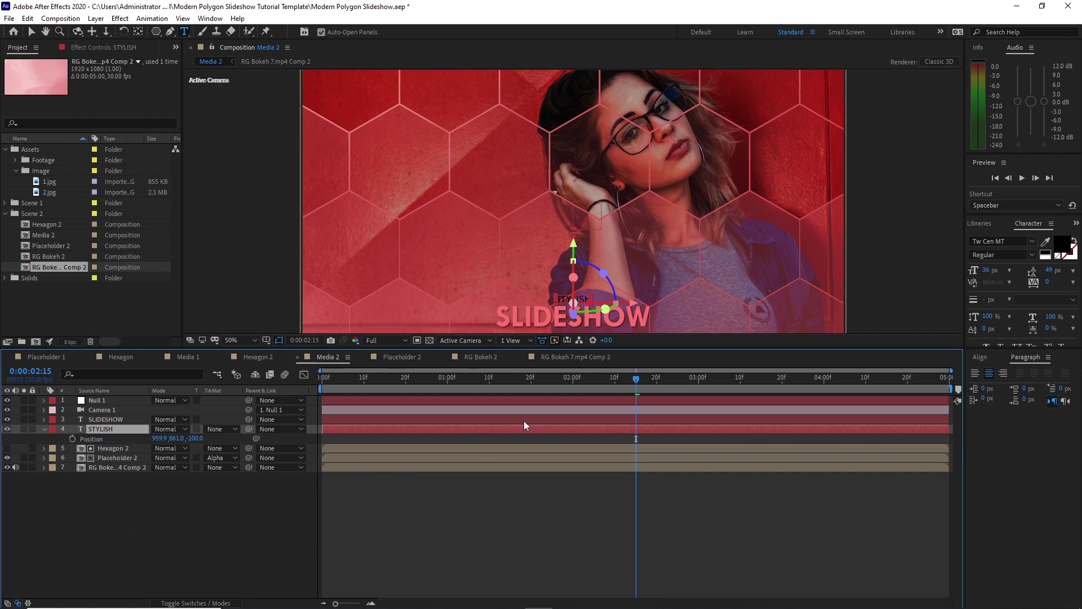
pyautogui.press('capslock')
pyautogui.moveTo(635, 382); pyautogui.dragTo(315, 378)
pyautogui.press('capslock')
pyautogui.click(72, 439)
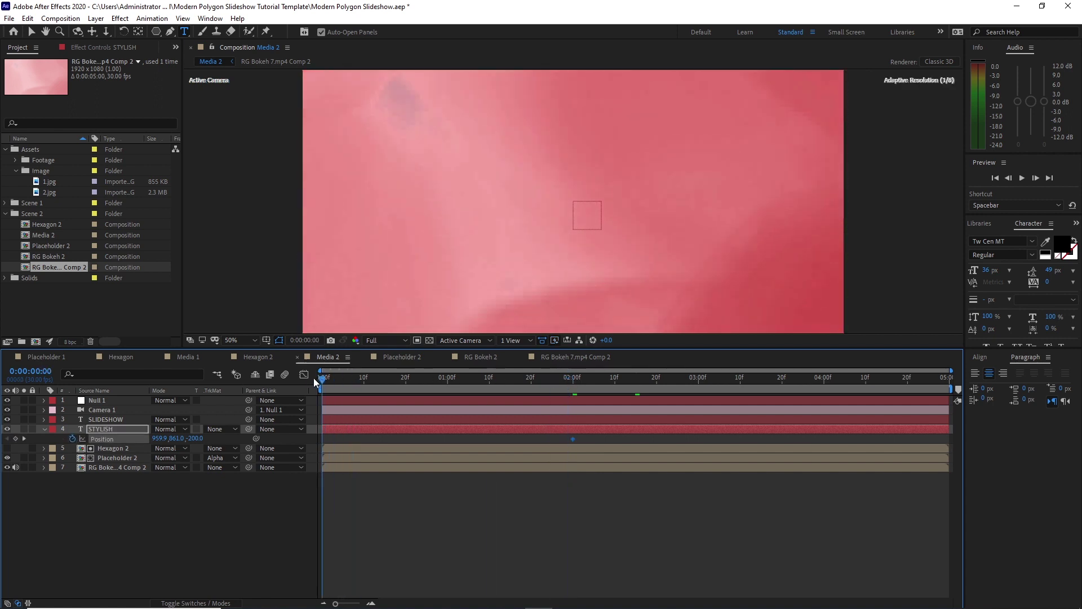
# Step: Set STYLISH's starting Y position at 0 seconds higher, ending at 518, and scrub the slide-down
pyautogui.click(170, 439)
pyautogui.write('439')
pyautogui.press('Return')
pyautogui.click(175, 439)
pyautogui.write('355')
pyautogui.press('Return')
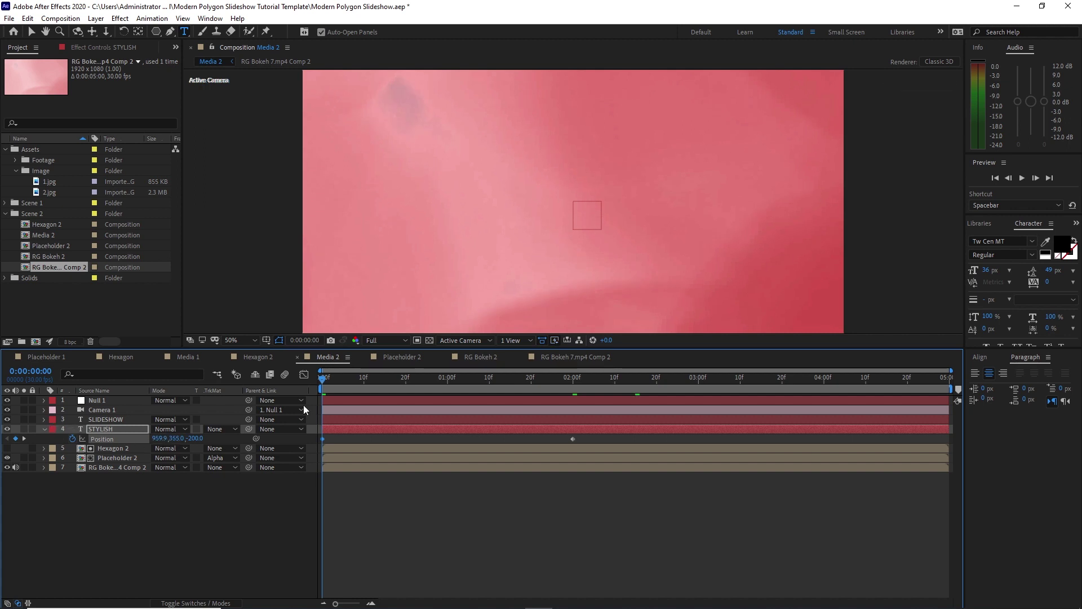
pyautogui.moveTo(325, 385)
pyautogui.mouseDown()
pyautogui.moveTo(624, 397)
pyautogui.moveTo(322, 377)
pyautogui.mouseUp()
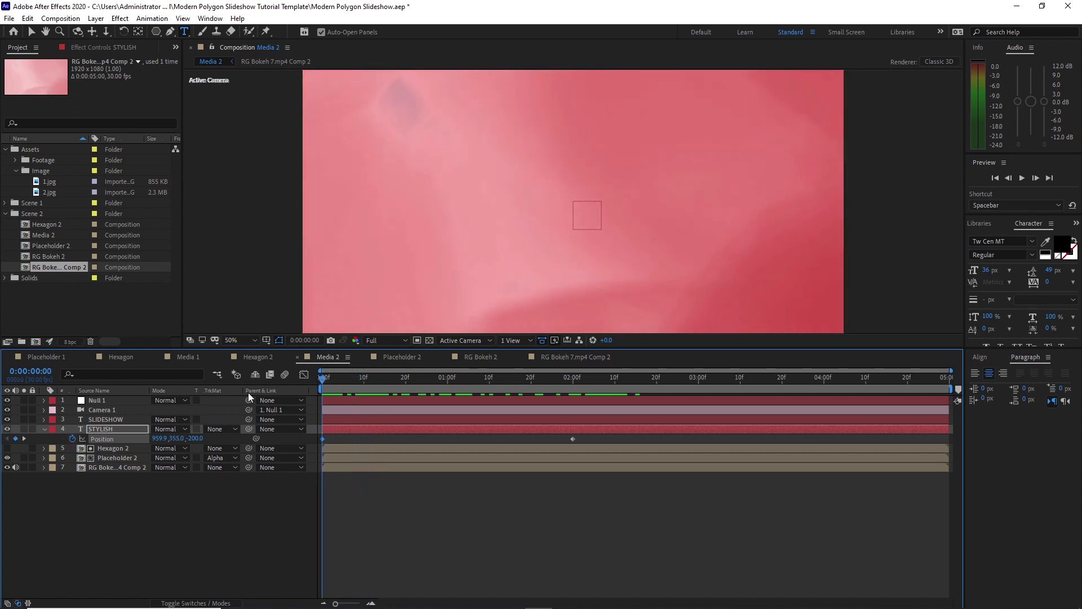
pyautogui.moveTo(177, 438); pyautogui.dragTo(192, 443)
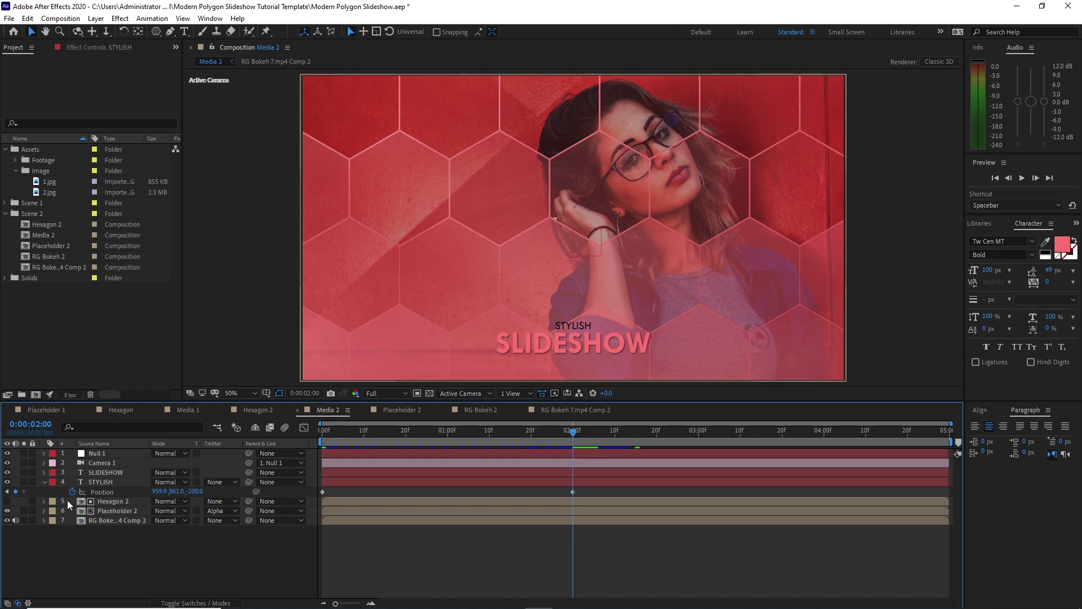
# Step: Keyframe Hexagon 2's Z Rotation and both layers' Scale at 2 seconds
pyautogui.click(66, 501)
pyautogui.keyDown('shift'); pyautogui.click(84, 511); pyautogui.keyUp('shift')
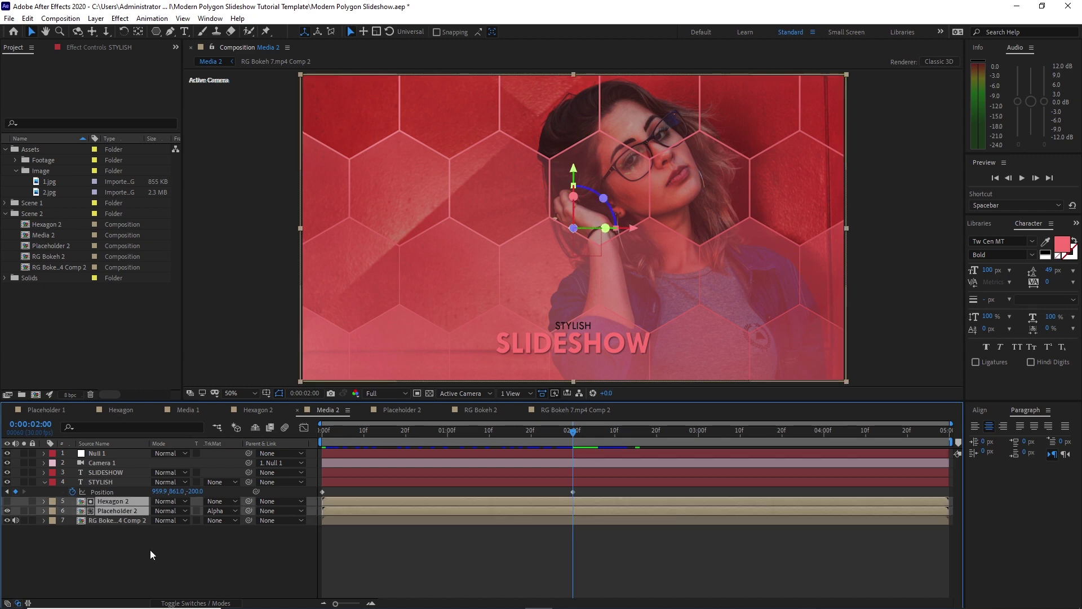
pyautogui.press('r')
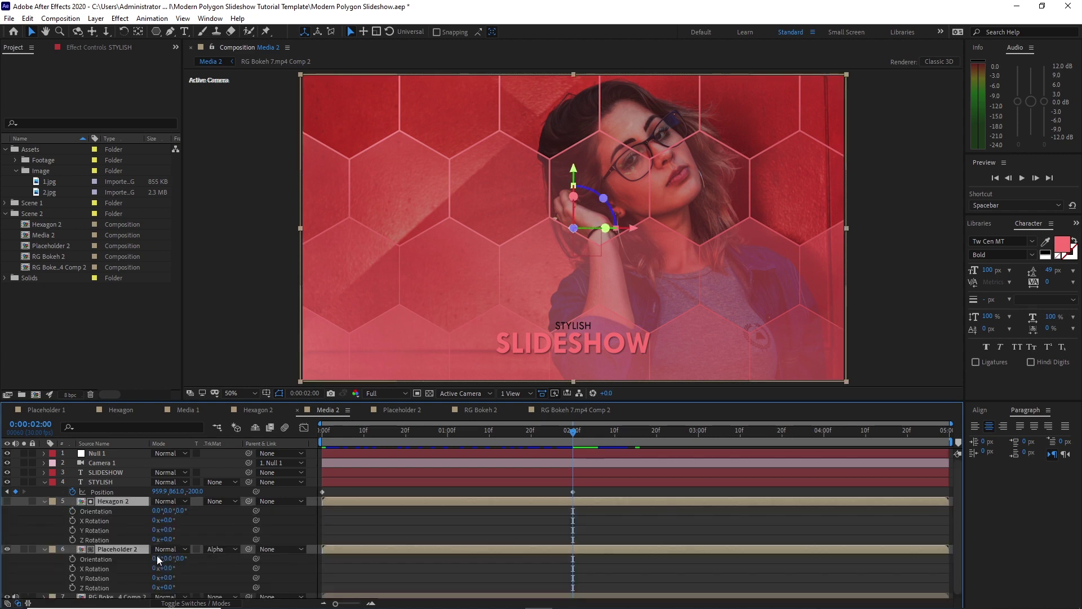
pyautogui.hotkey('shift', 's')
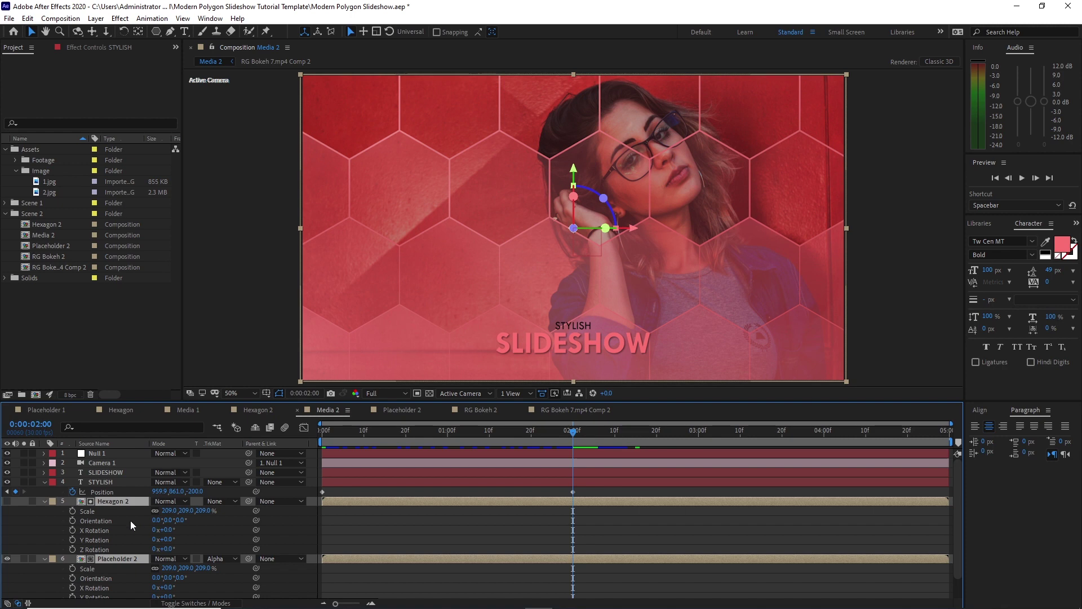
pyautogui.click(72, 549)
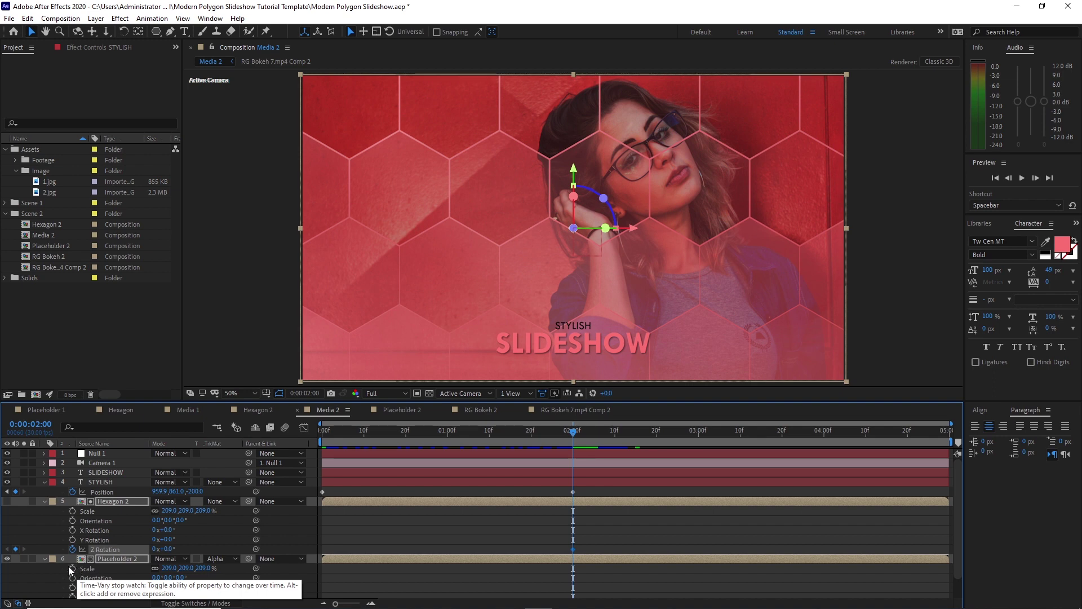
pyautogui.click(72, 570)
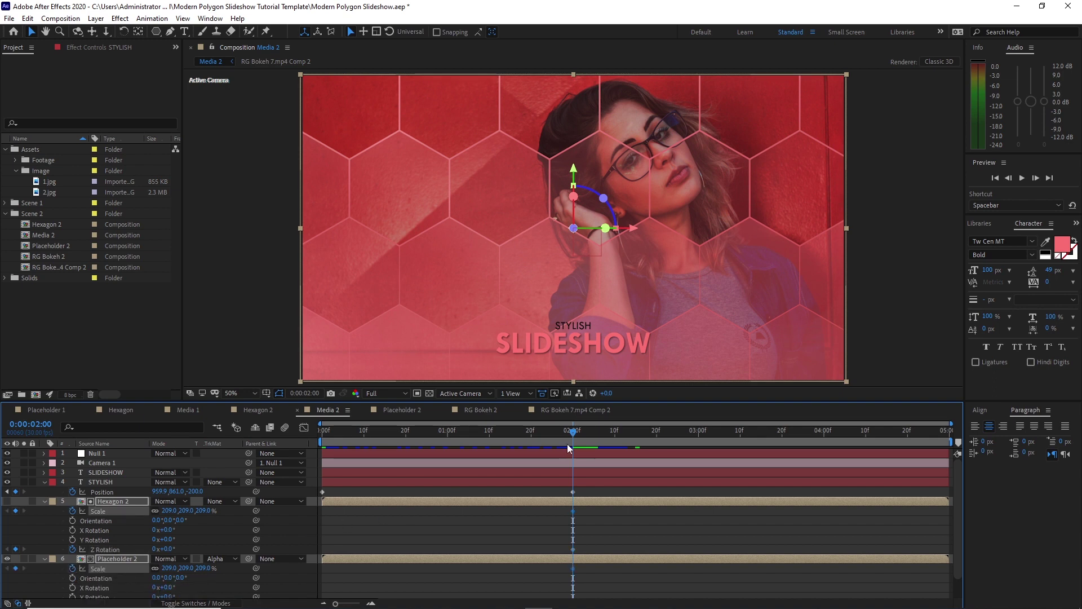
# Step: At 0 seconds, set Hexagon 2's Z Rotation to 20° and both layers' Scale to 300%
pyautogui.moveTo(573, 443); pyautogui.dragTo(307, 443)
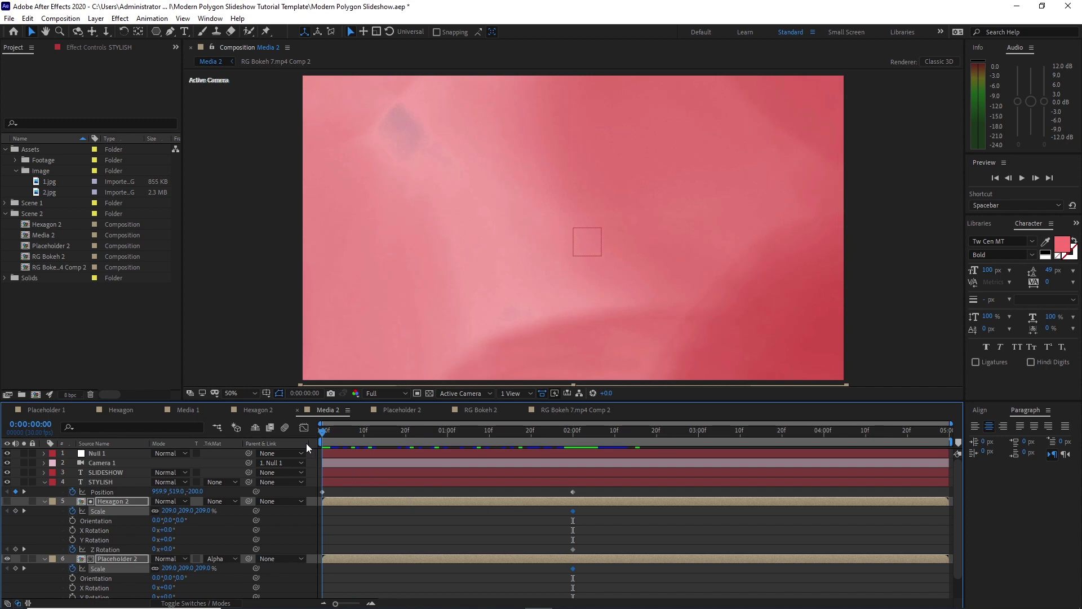
pyautogui.click(168, 549)
pyautogui.write('20')
pyautogui.press('Return')
pyautogui.click(164, 569)
pyautogui.write('3')
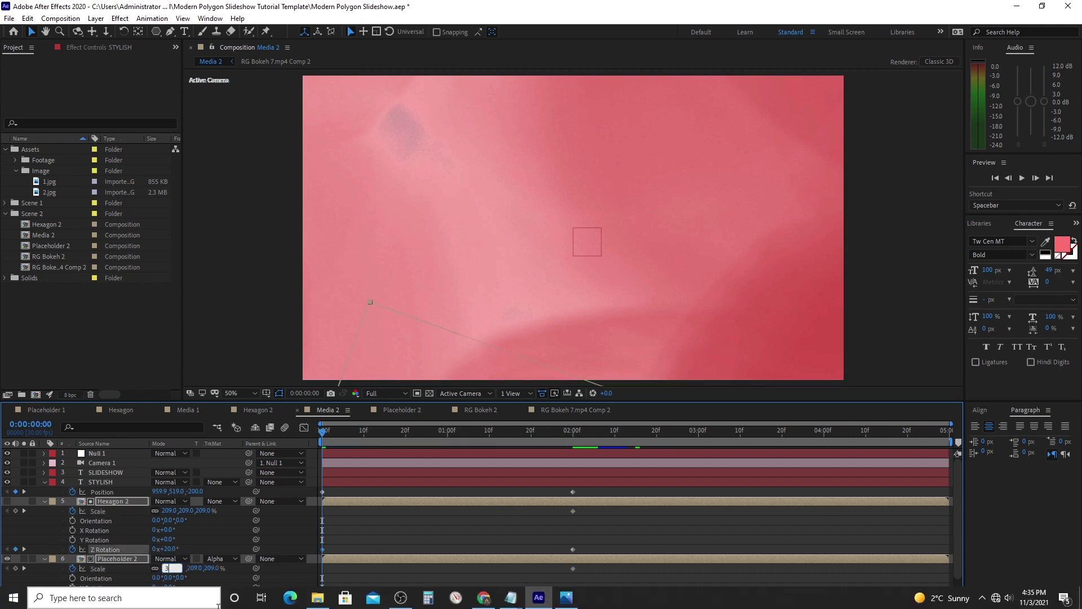
pyautogui.write('00')
pyautogui.press('Return')
# Step: Scrub to check the zoom and rotation, then collapse the layer properties and deselect
pyautogui.moveTo(323, 431); pyautogui.dragTo(611, 434)
pyautogui.click(630, 442)
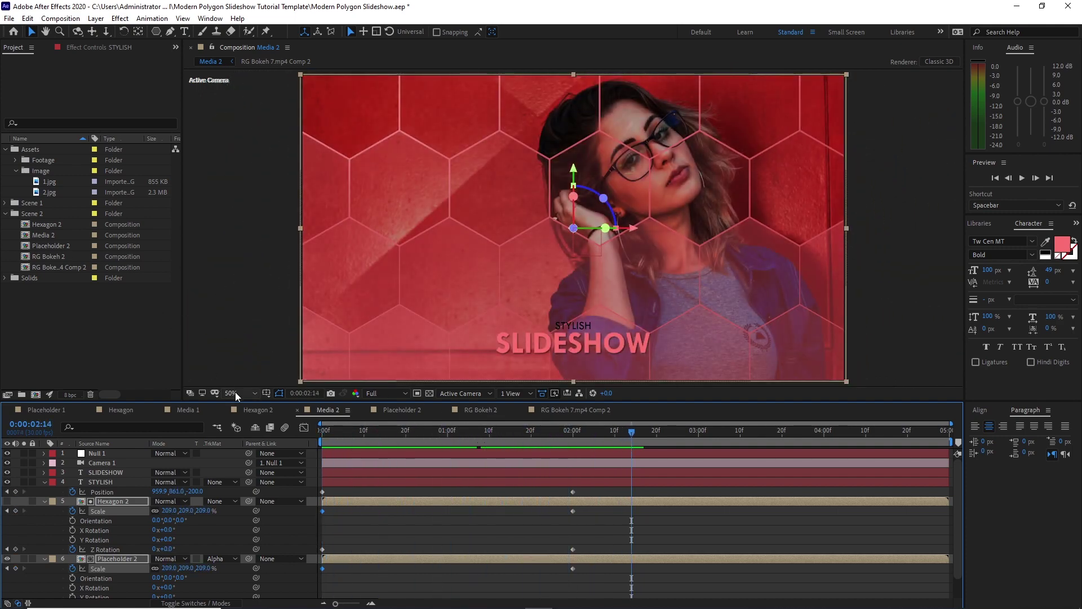
pyautogui.click(45, 501)
pyautogui.click(43, 482)
pyautogui.click(52, 547)
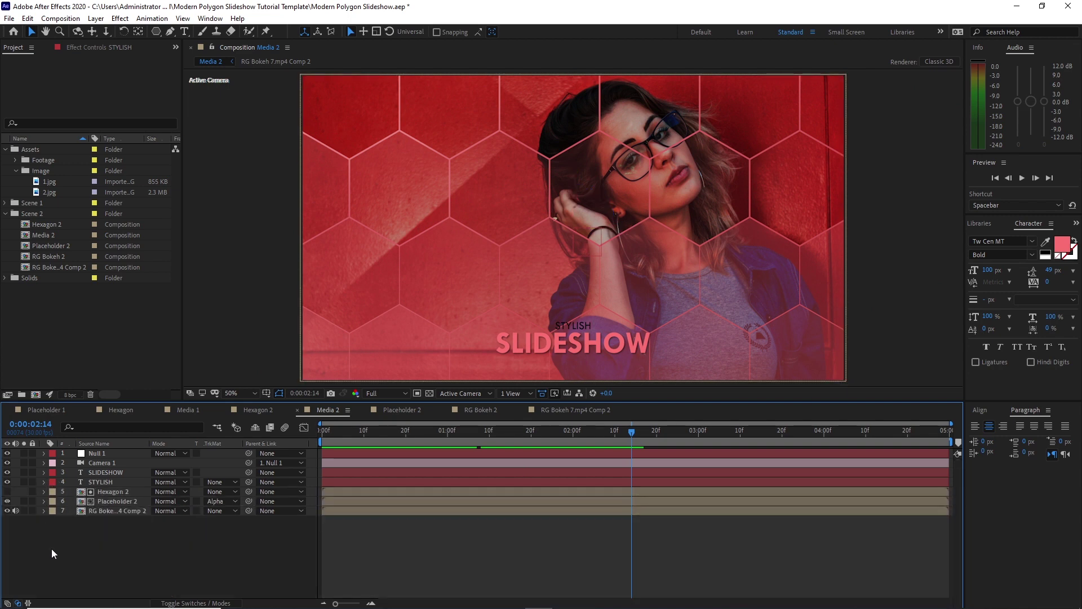
# Step: Create a new 1920×1080 composition named Final with a 10-second duration
pyautogui.click(5, 214)
pyautogui.click(16, 171)
pyautogui.click(5, 149)
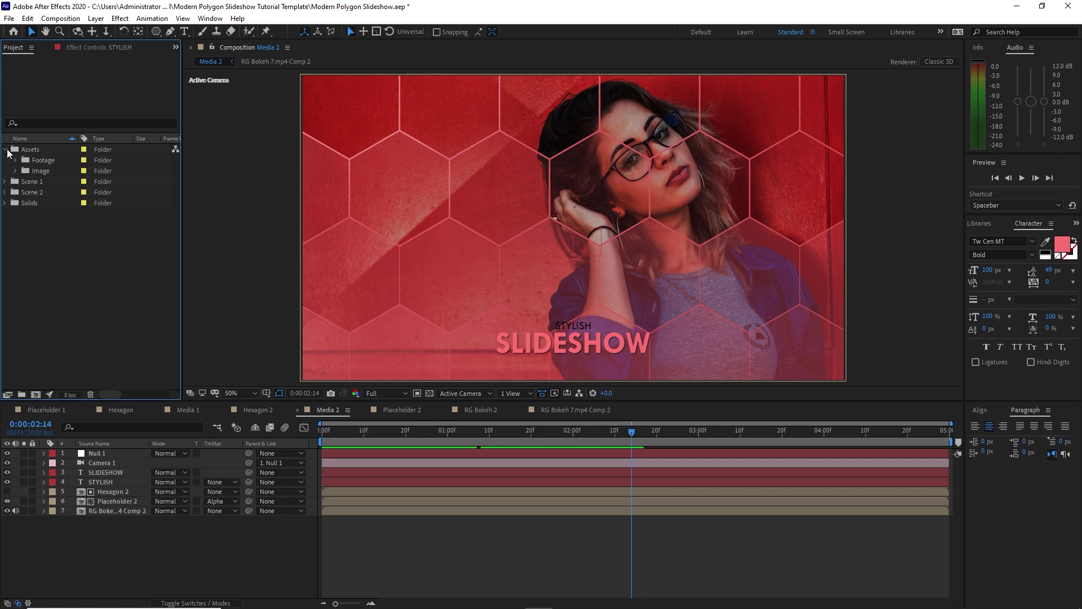
pyautogui.click(77, 20)
pyautogui.click(81, 31)
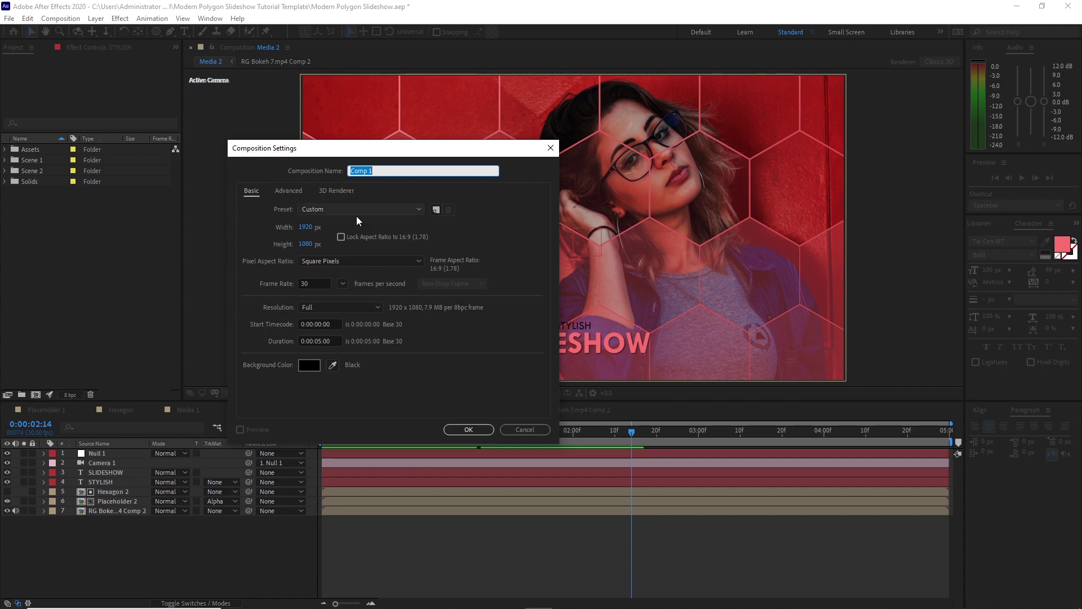
pyautogui.write('Final')
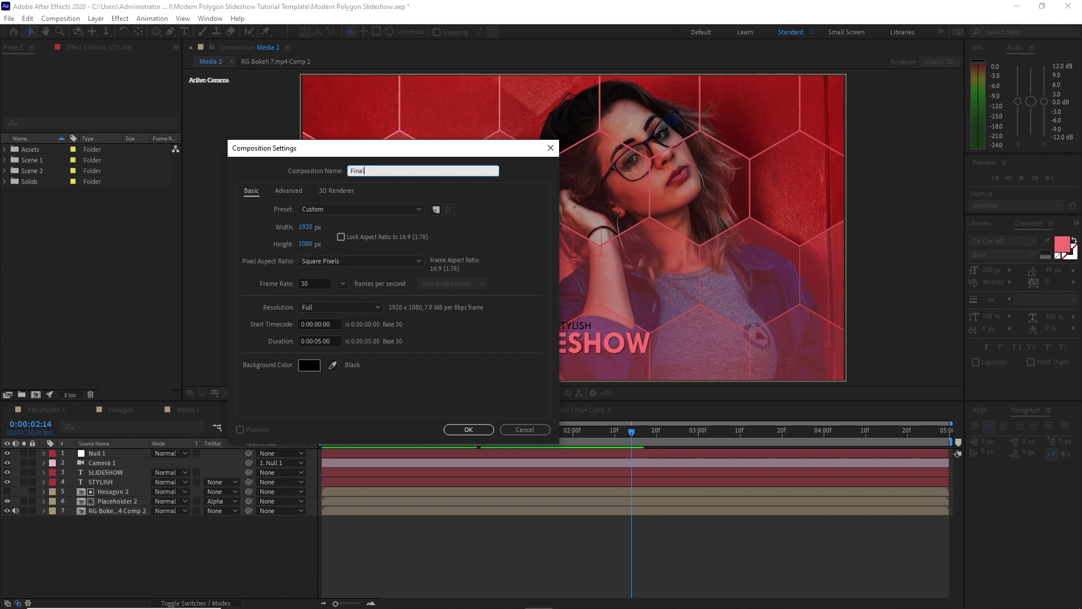
pyautogui.click(321, 341)
pyautogui.press('BackSpace')
pyautogui.press('BackSpace')
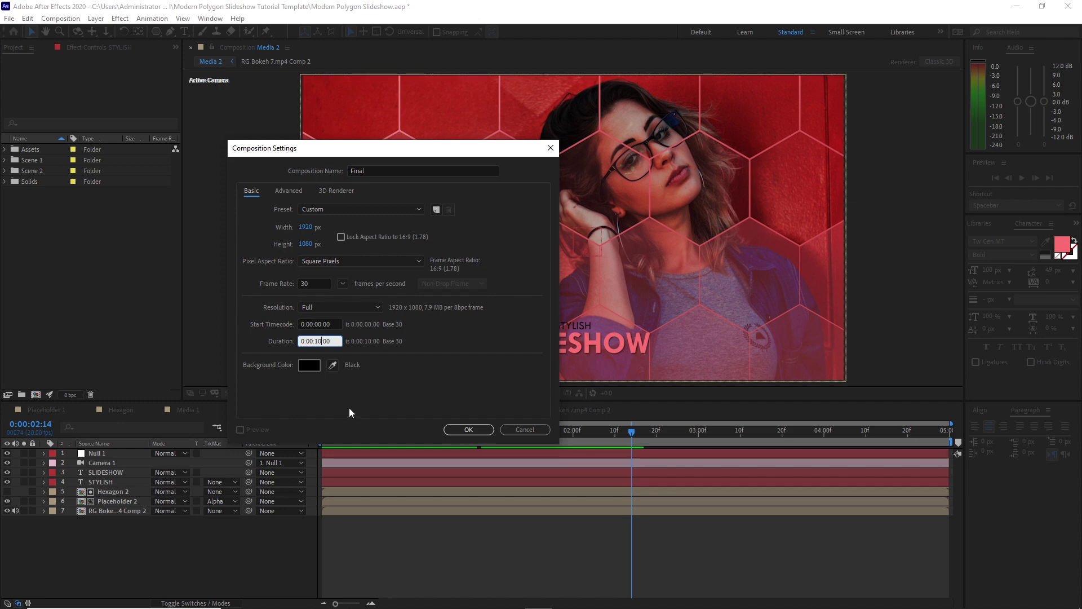
pyautogui.click(465, 430)
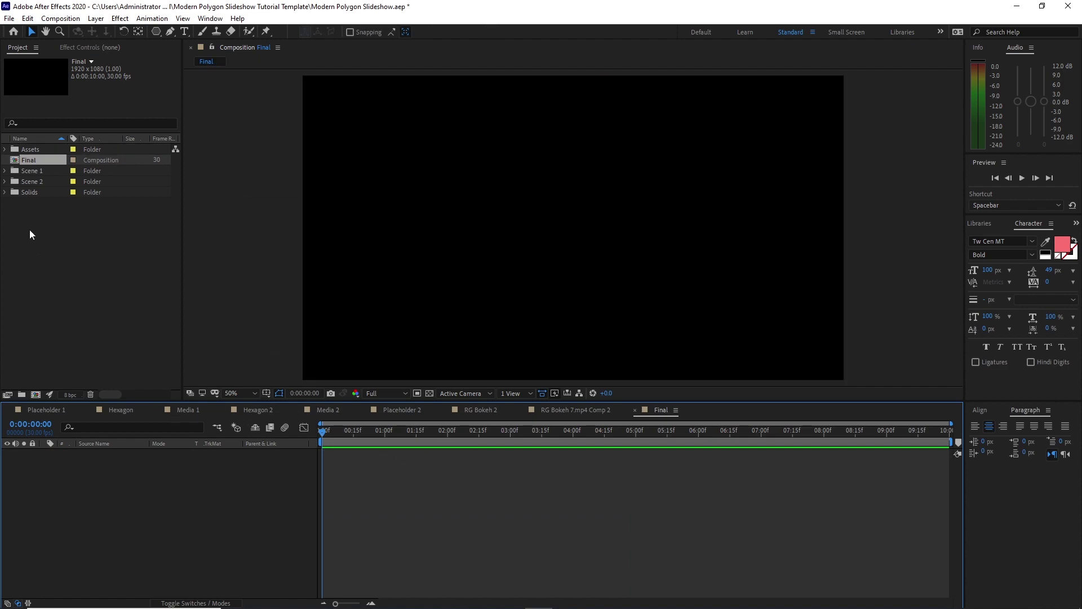
# Step: Place Media 1 at 0 seconds and Media 2 at 5 seconds in Final, then preview
pyautogui.click(5, 171)
pyautogui.moveTo(36, 196); pyautogui.dragTo(90, 493)
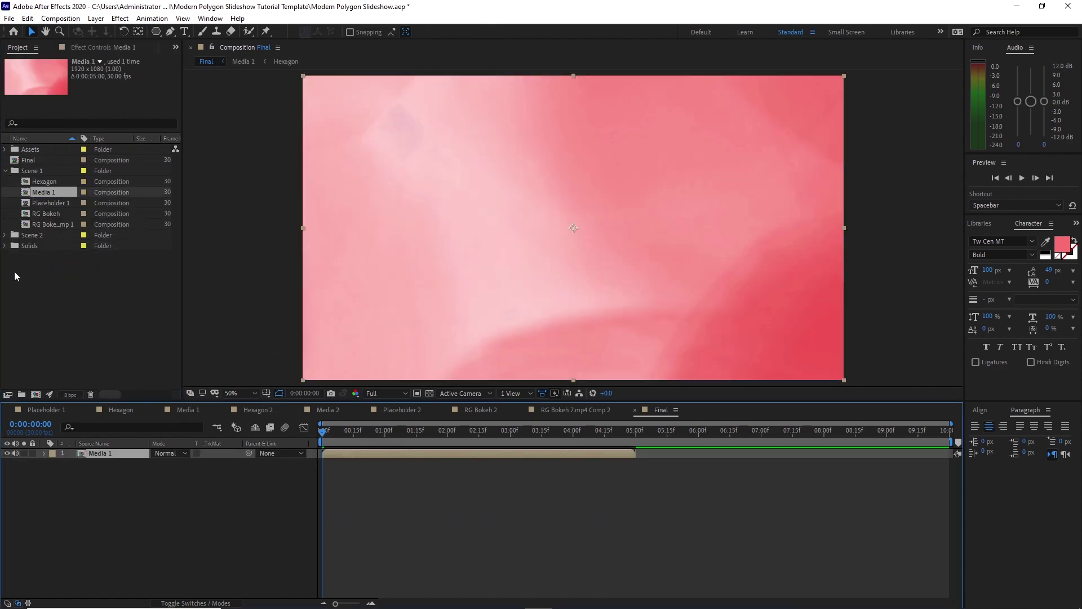
pyautogui.click(5, 236)
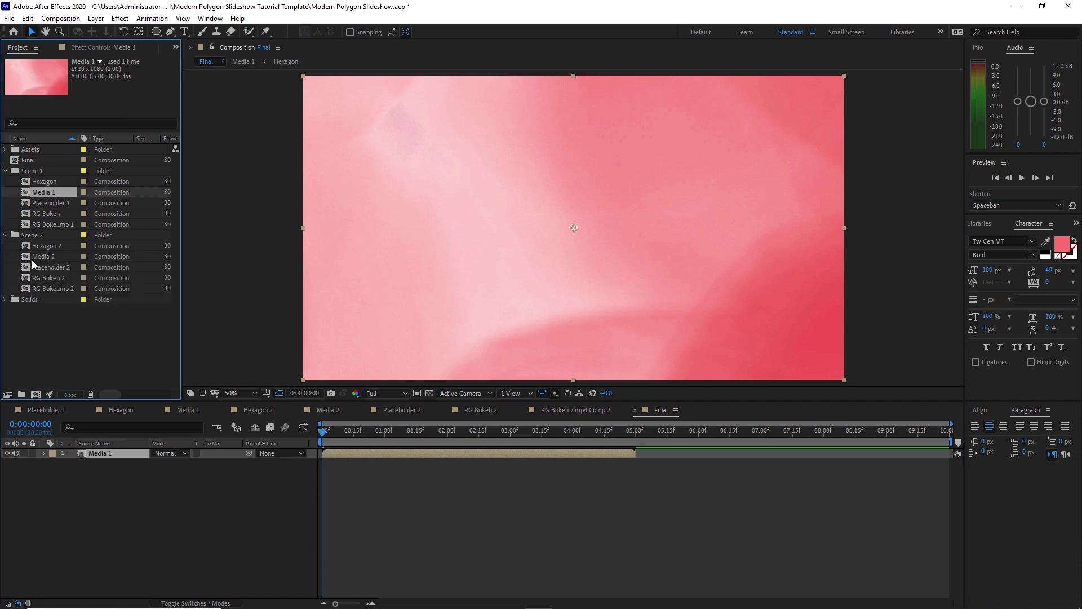
pyautogui.moveTo(32, 255); pyautogui.dragTo(645, 451)
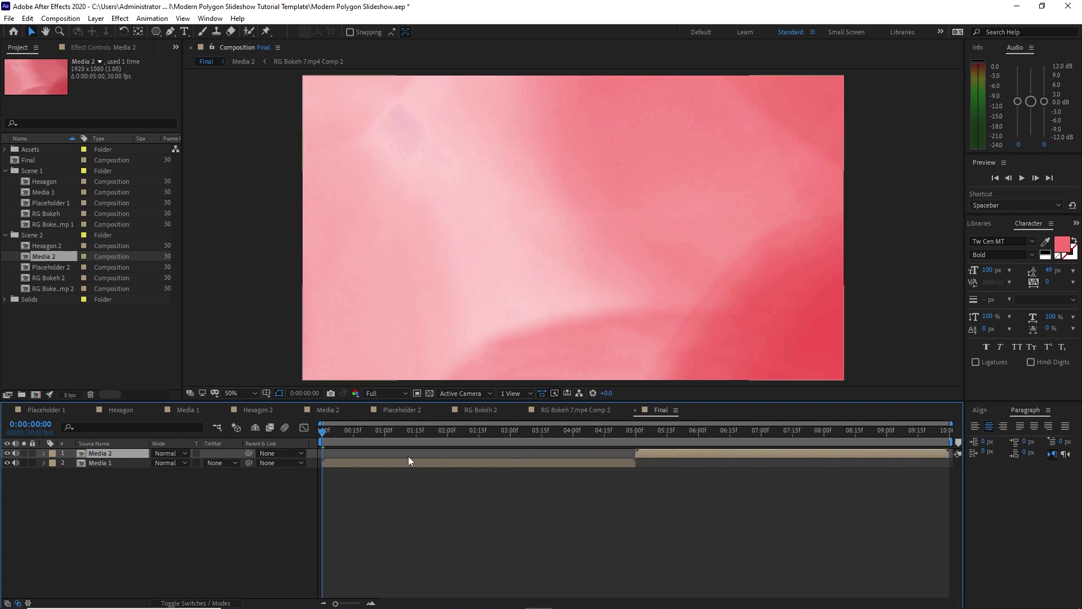
pyautogui.click(1021, 179)
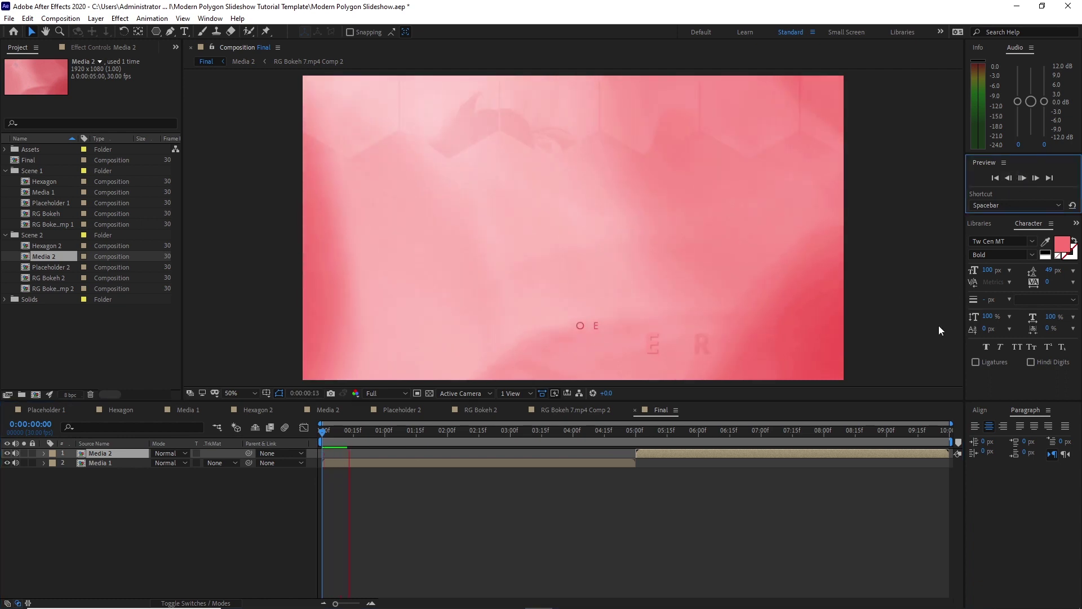